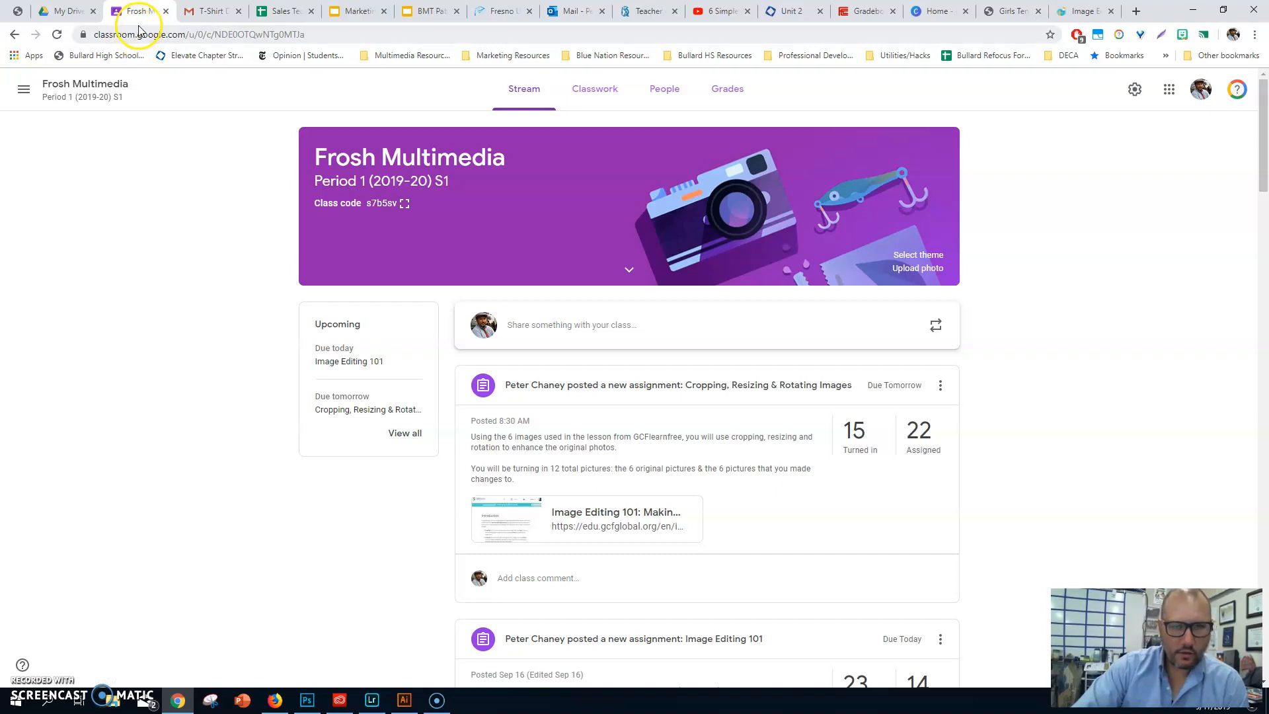
# - Expand the Cropping, Resizing & Rotating Images assignment in the Period 1 classwork, and the same assignment in the Frosh Multimedia (P3) classwork
pyautogui.click(595, 88)
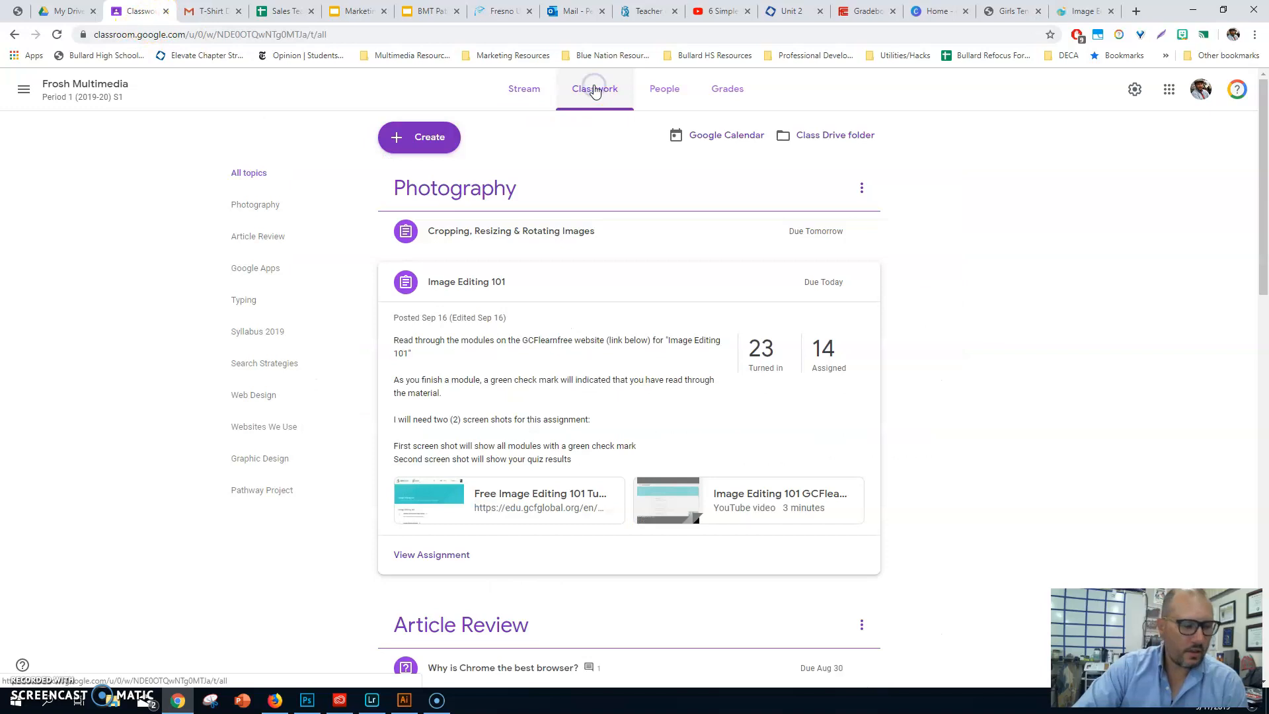
pyautogui.click(509, 235)
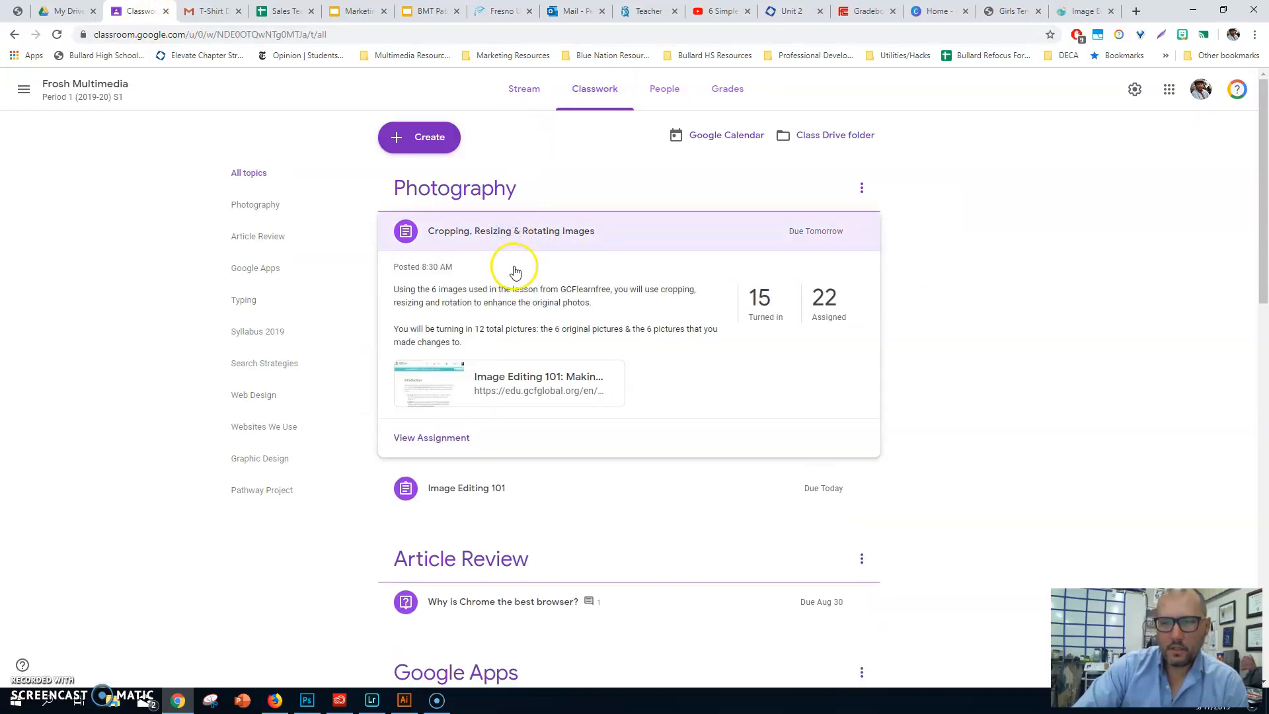
pyautogui.click(21, 95)
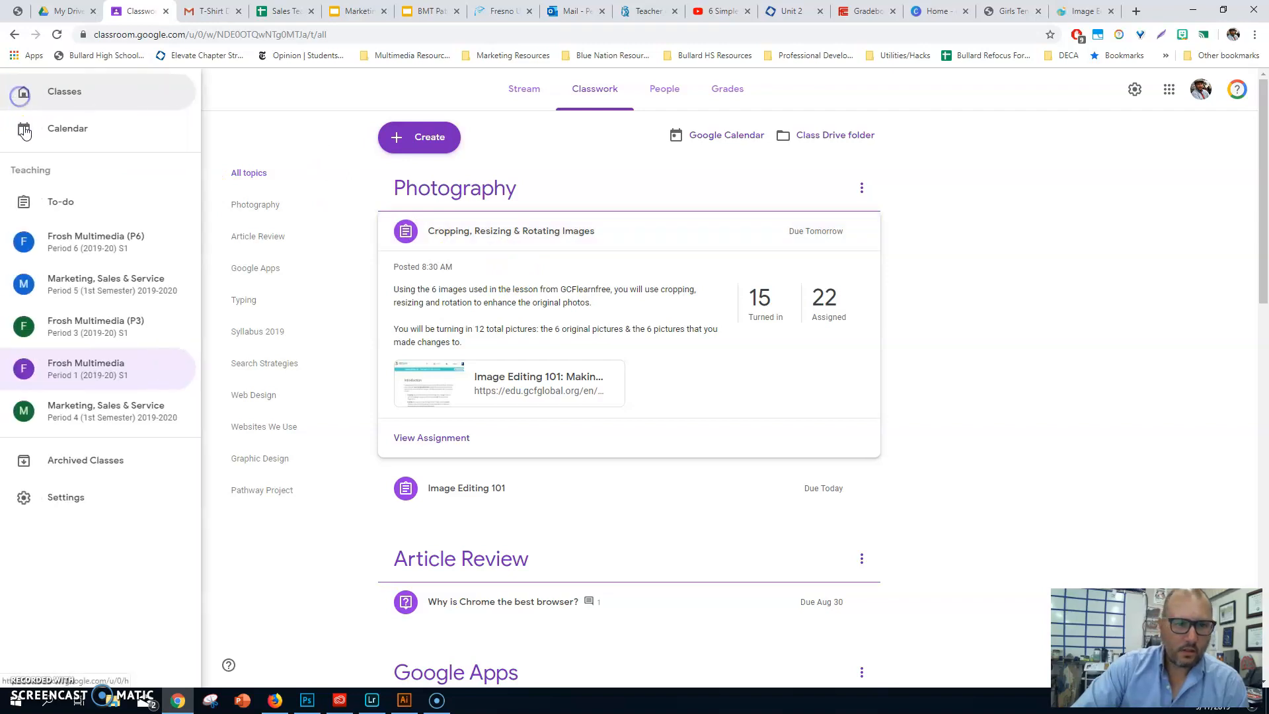
pyautogui.click(93, 321)
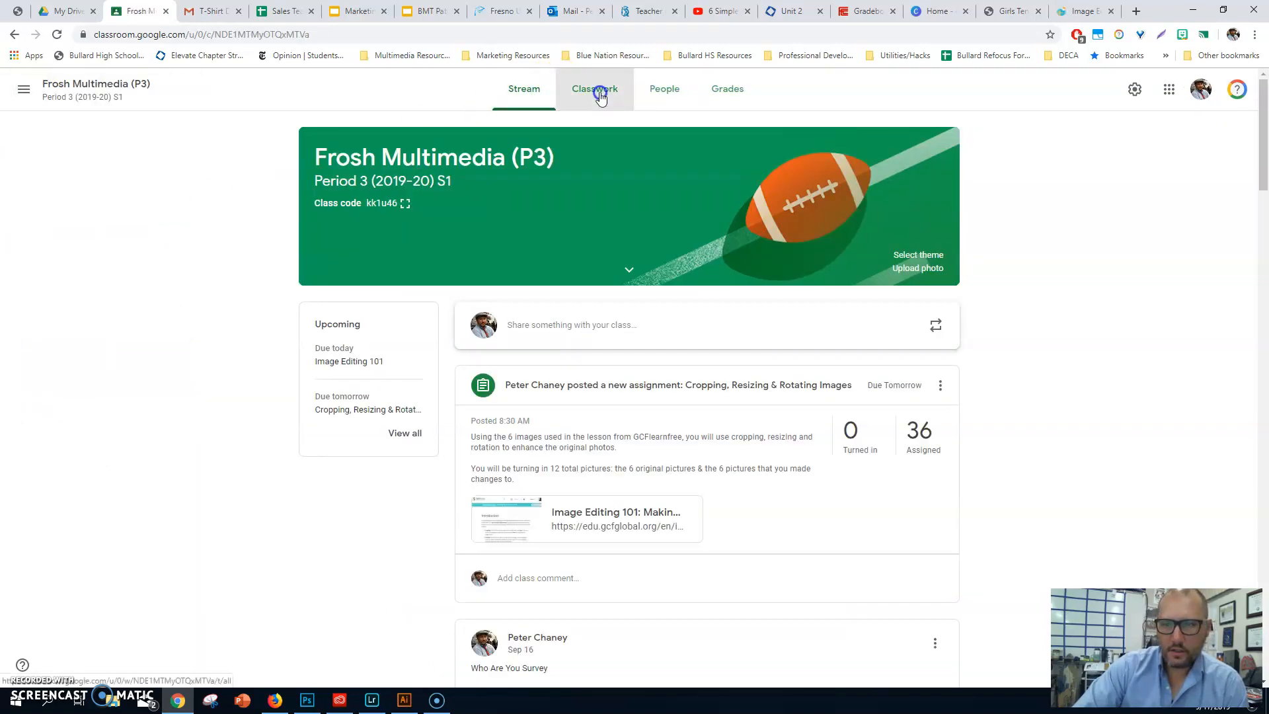
pyautogui.click(601, 92)
pyautogui.click(519, 241)
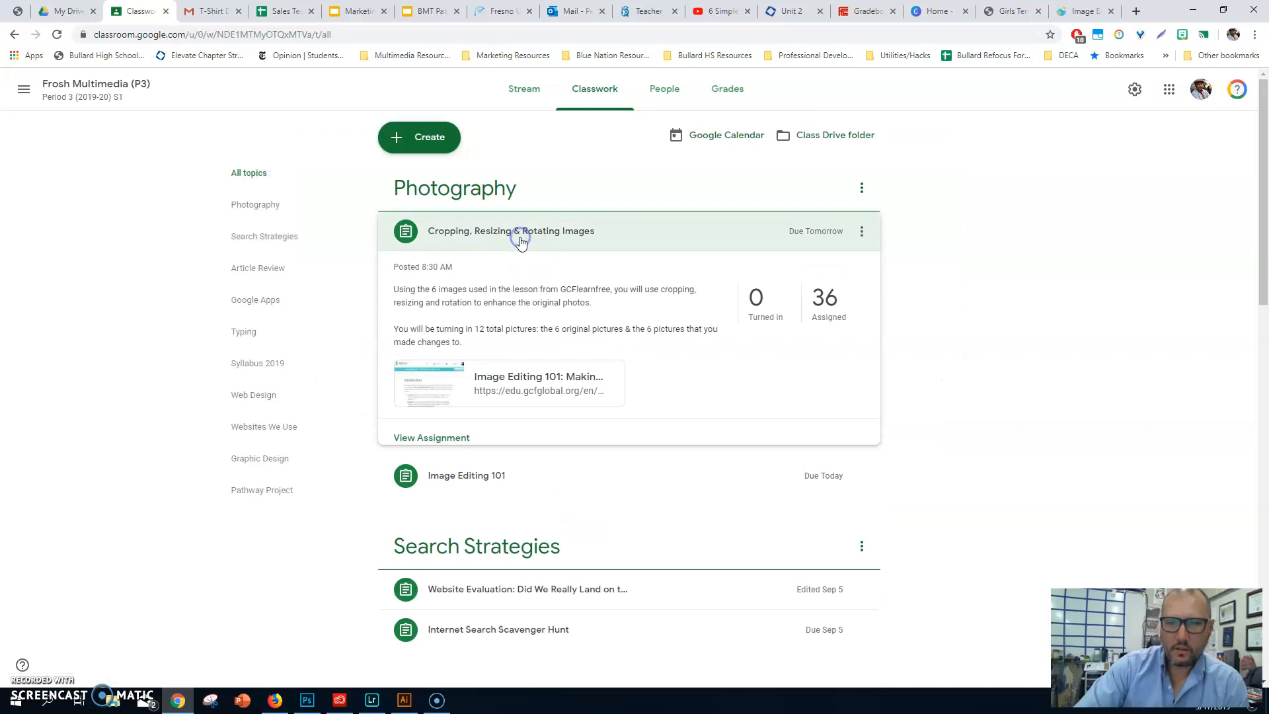
# - Open the GCFGlobal lesson linked in the assignment and find its downloadable example images
pyautogui.click(501, 376)
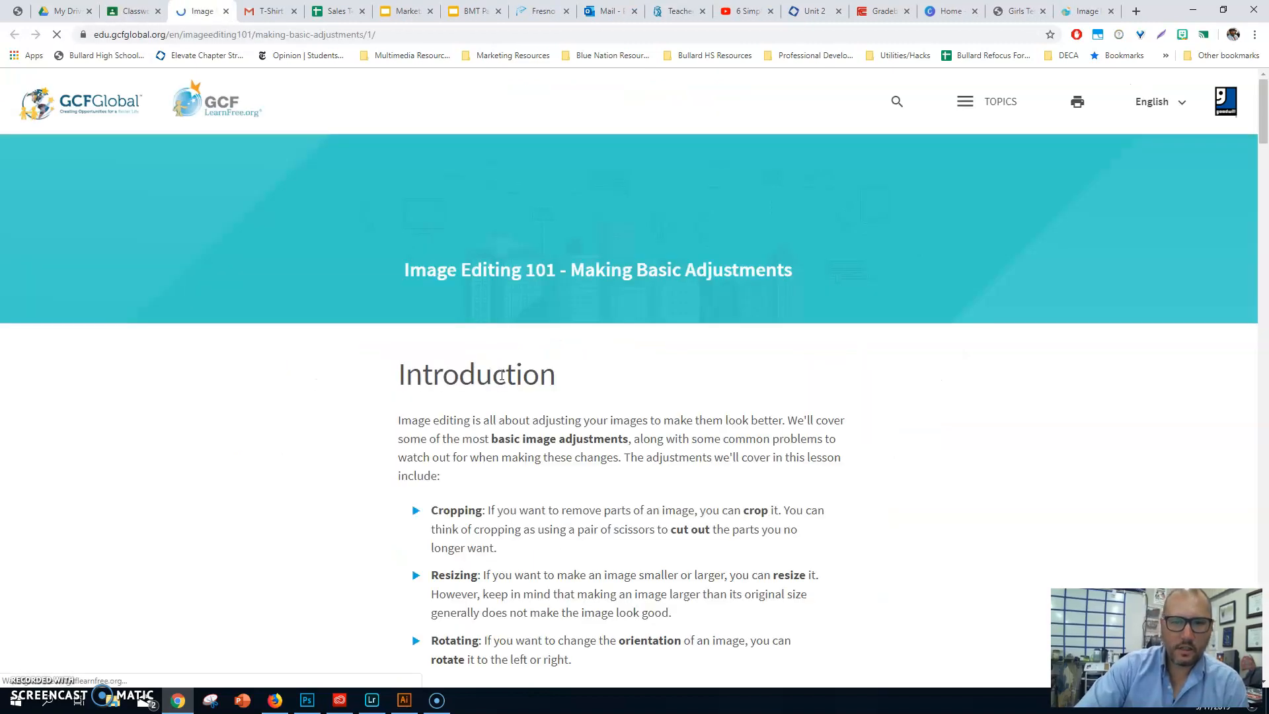
pyautogui.scroll(-5, 502, 375)
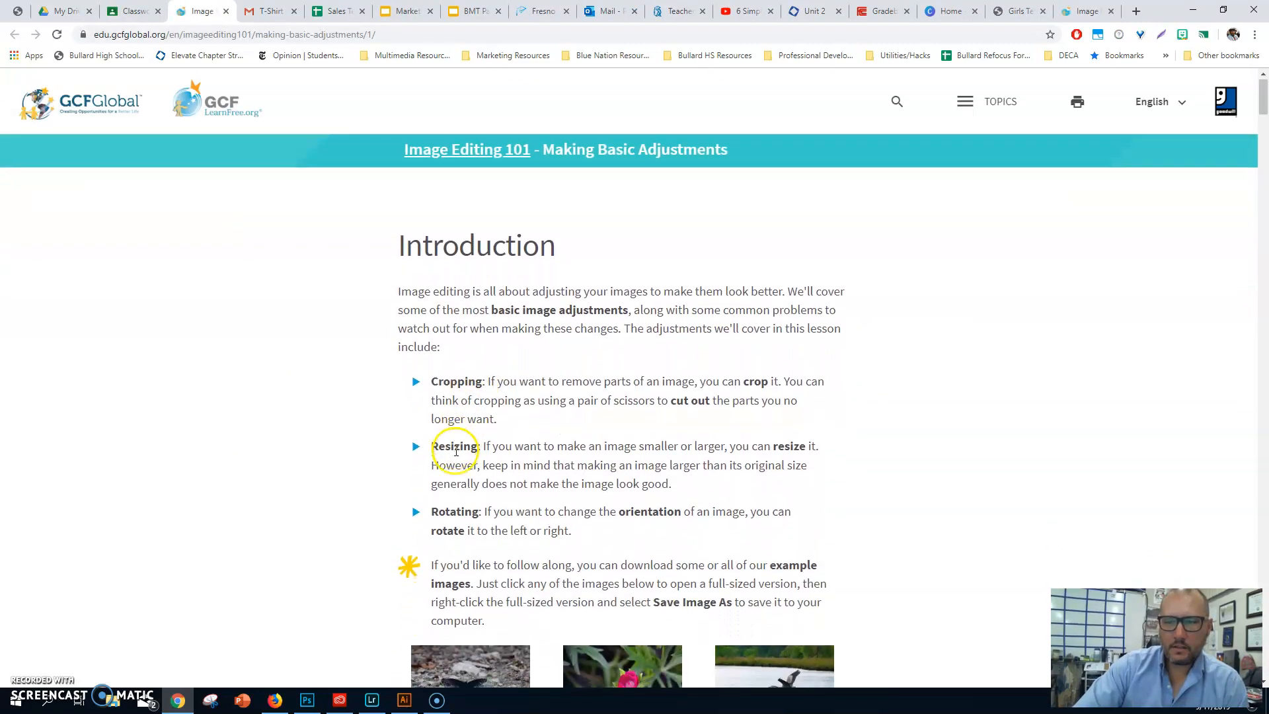
pyautogui.scroll(-2, 456, 451)
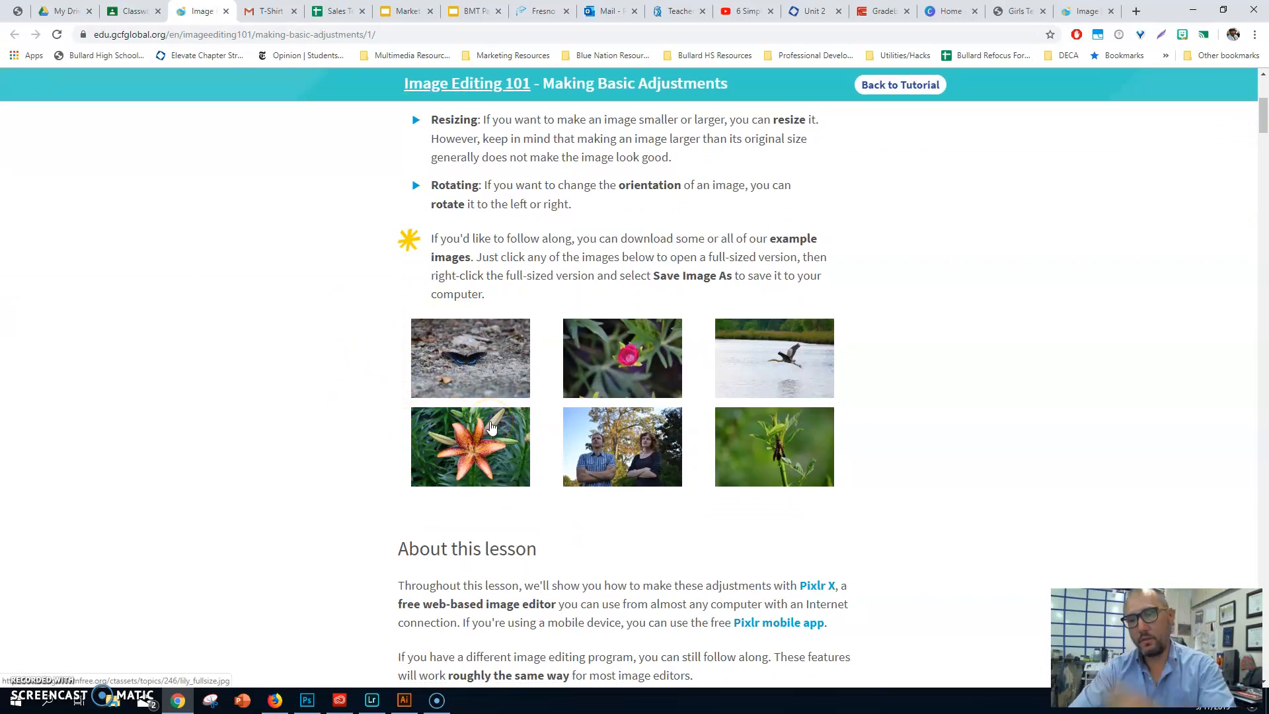
pyautogui.scroll(2, 264, 354)
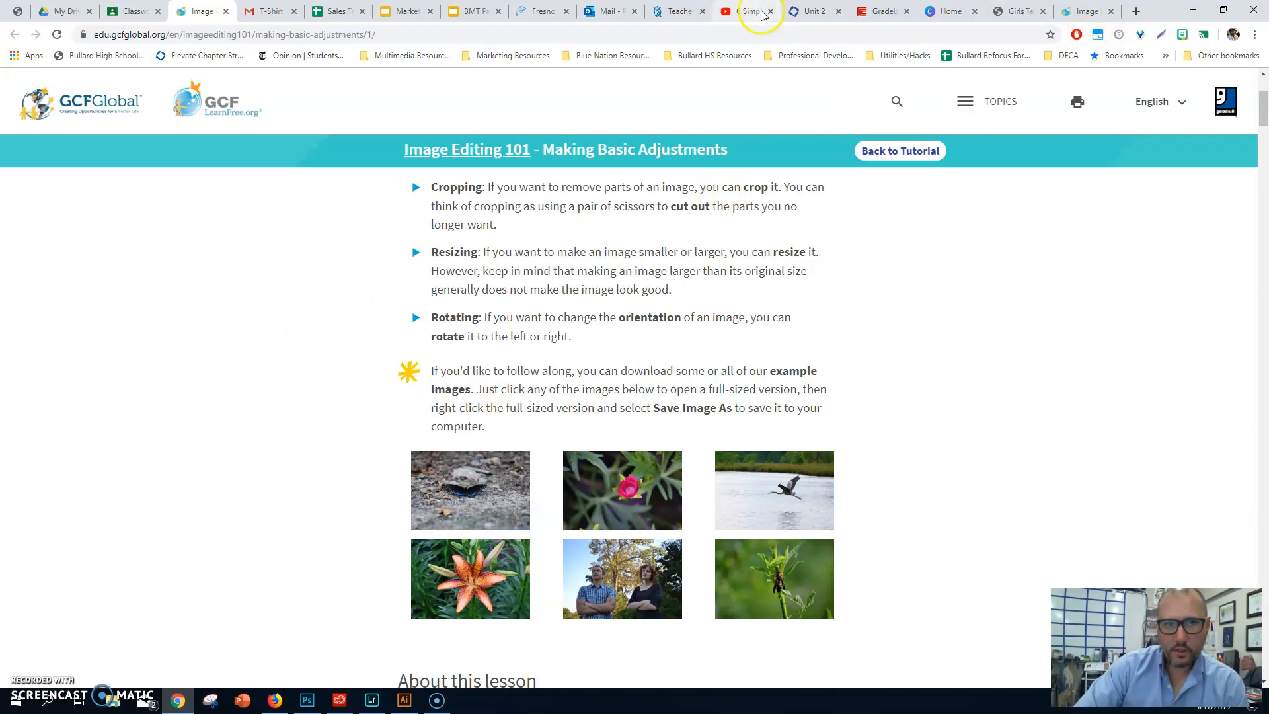
# - Create a new folder on the desktop named "Images for Pixlr"
pyautogui.click(1194, 12)
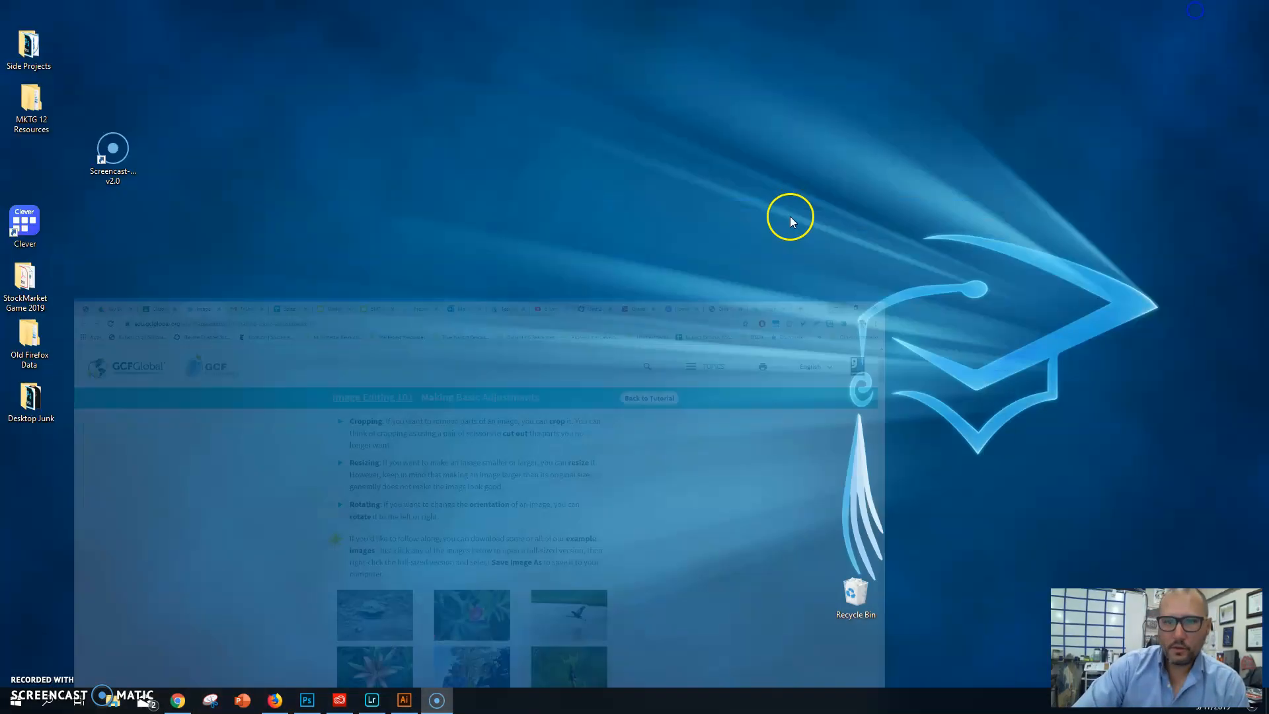
pyautogui.rightClick(487, 199)
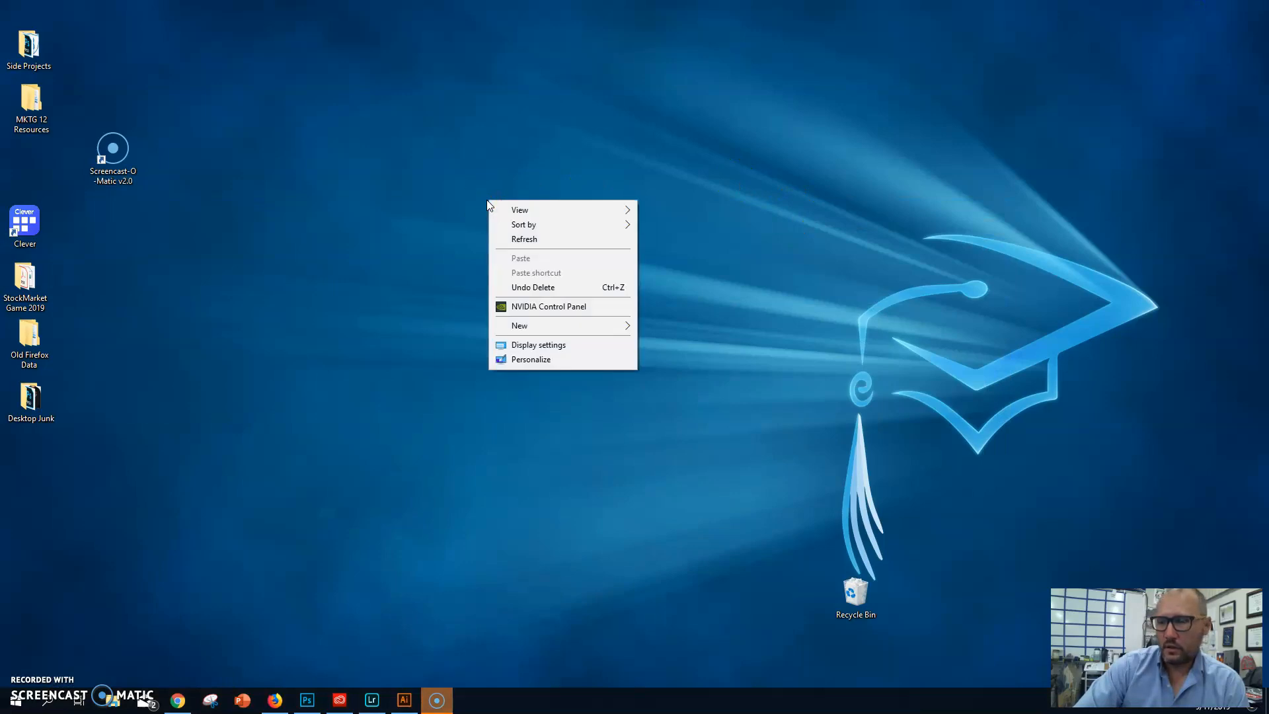
pyautogui.moveTo(545, 326)
pyautogui.click(661, 328)
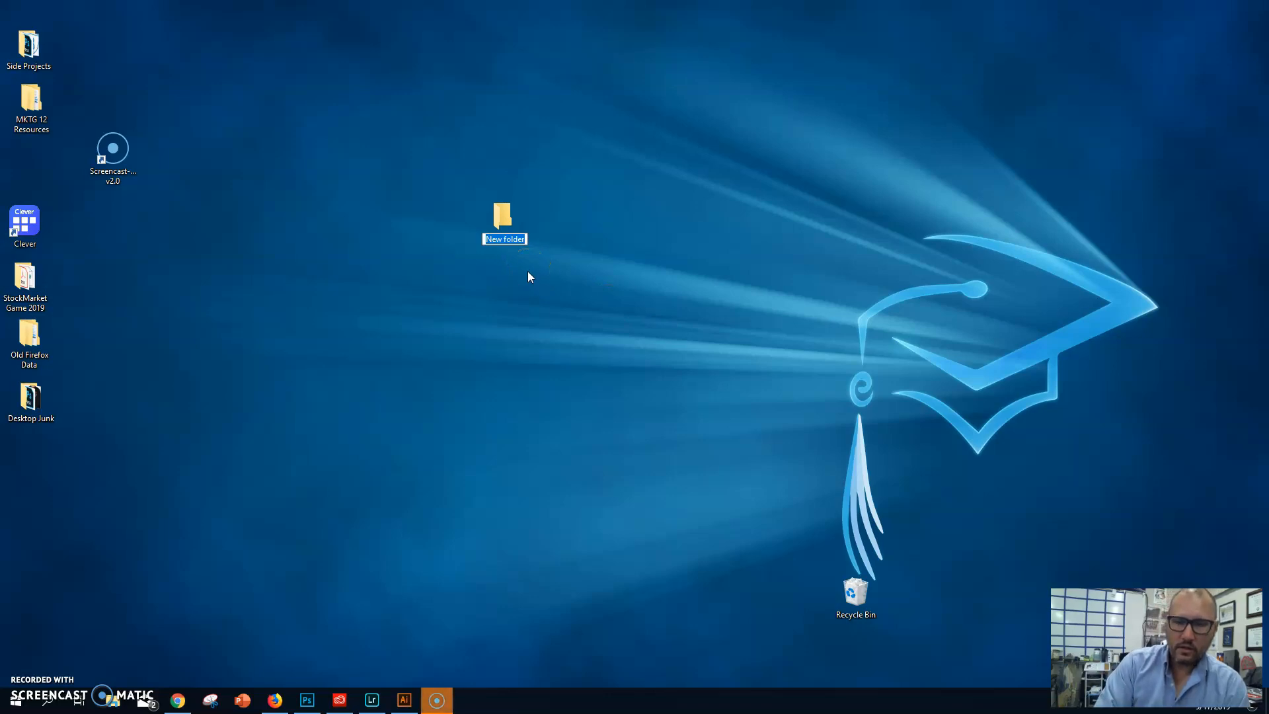
pyautogui.write('Ima')
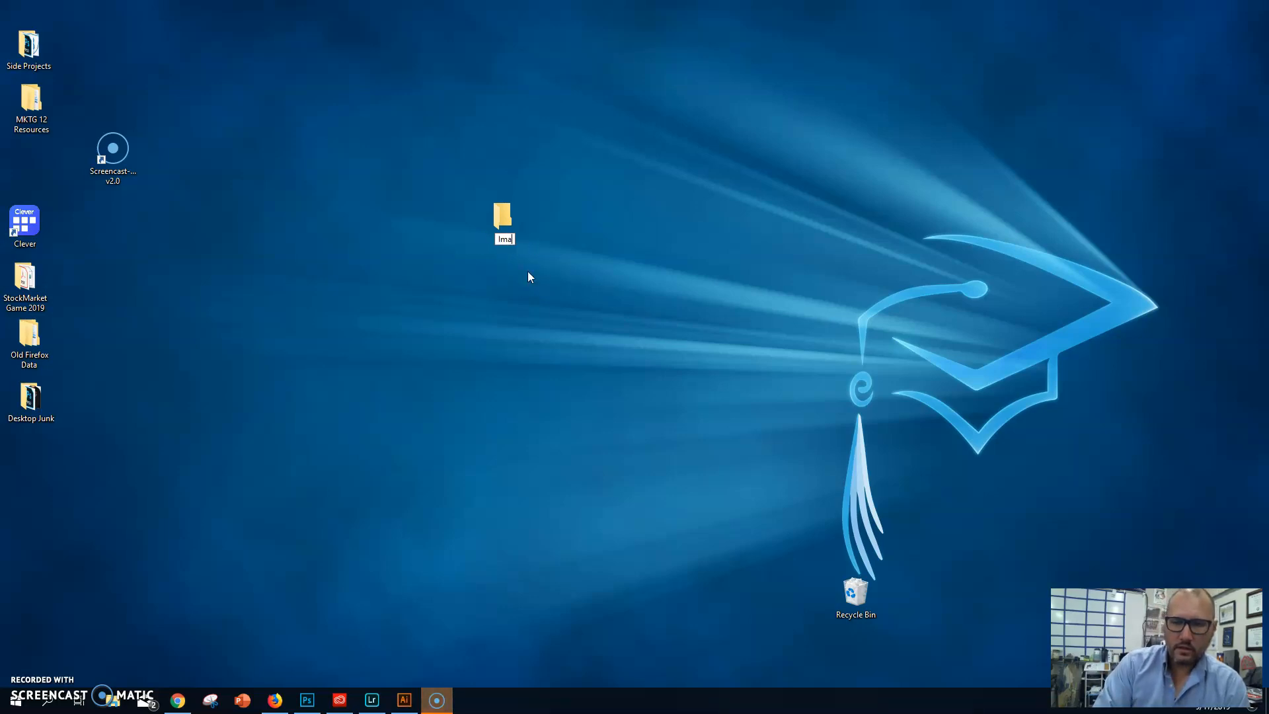
pyautogui.write('ges for Pixlr')
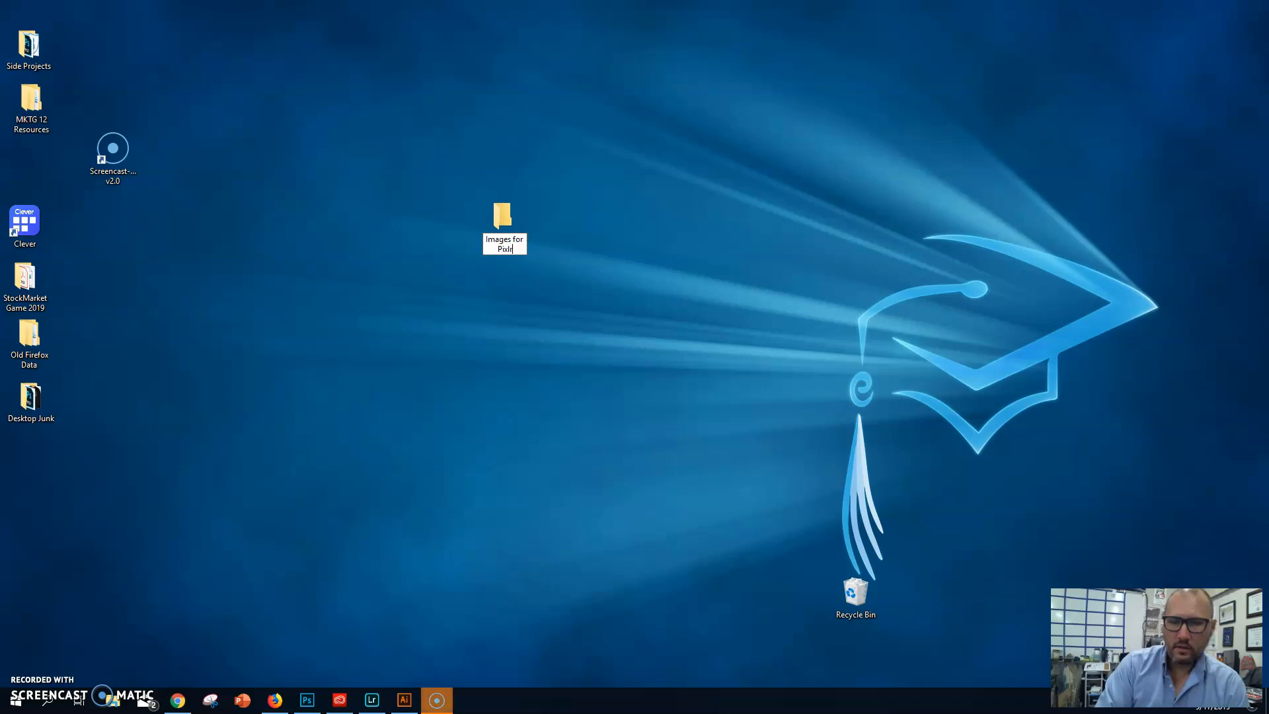
pyautogui.press('Return')
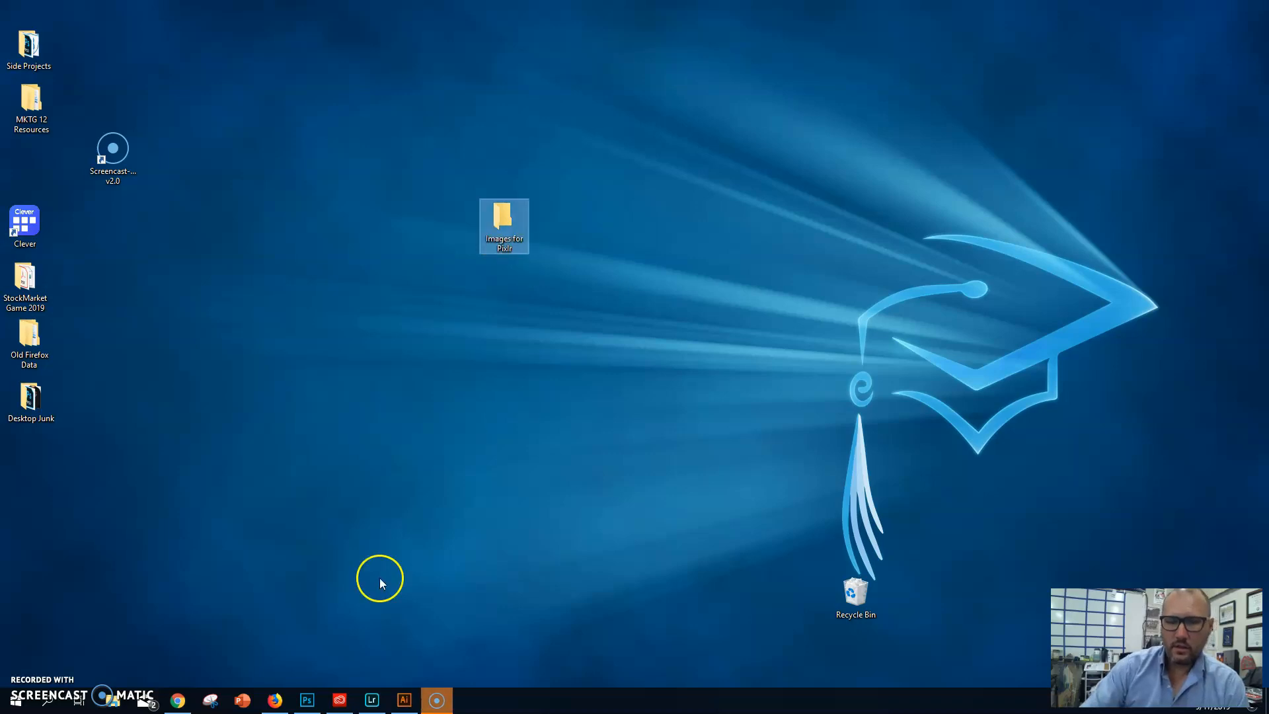
# - Back in the browser lesson, save the full-size butterfly image as butterfly_fullsize in the desktop folder Images for Pixlr and close the image
pyautogui.click(177, 701)
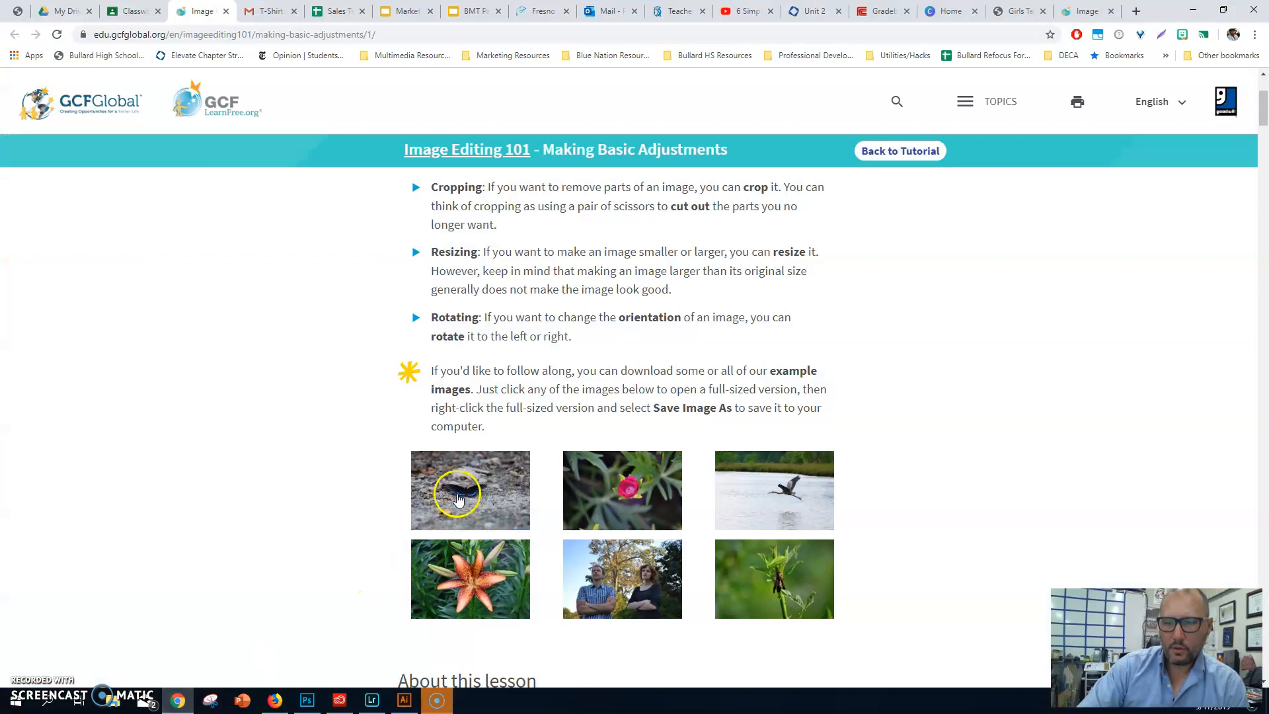
pyautogui.click(461, 493)
pyautogui.rightClick(455, 394)
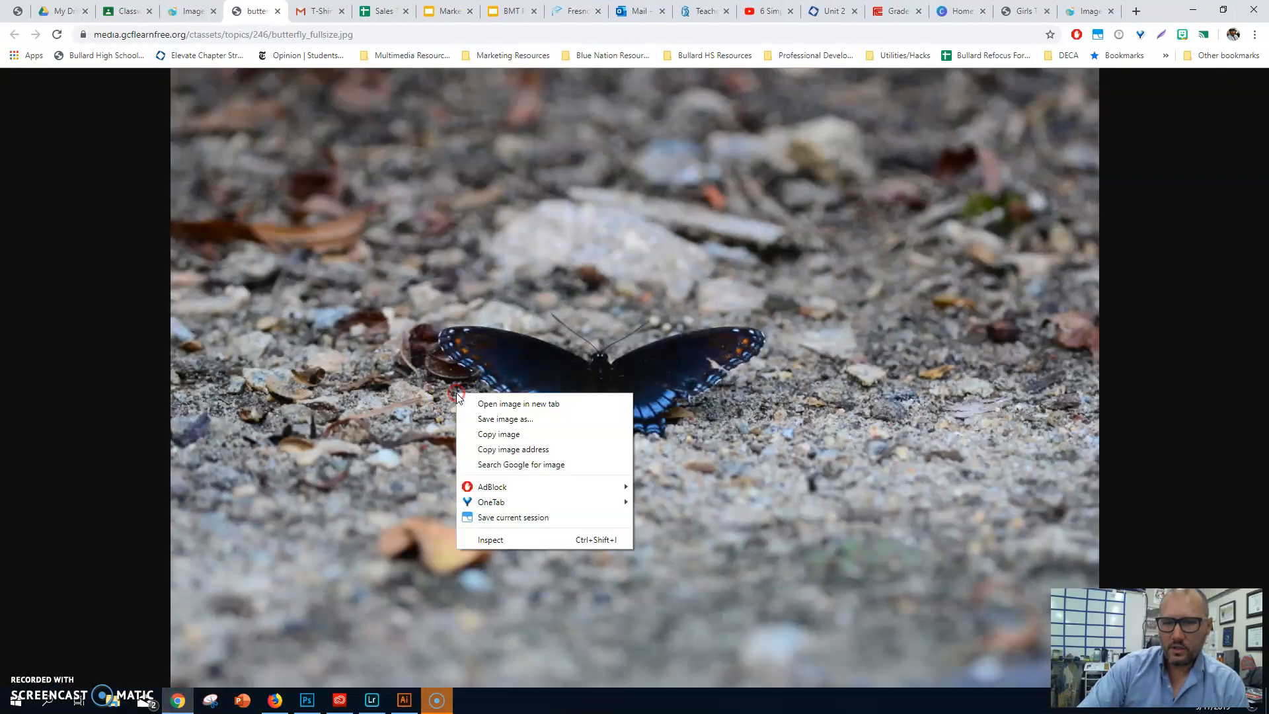
pyautogui.click(497, 419)
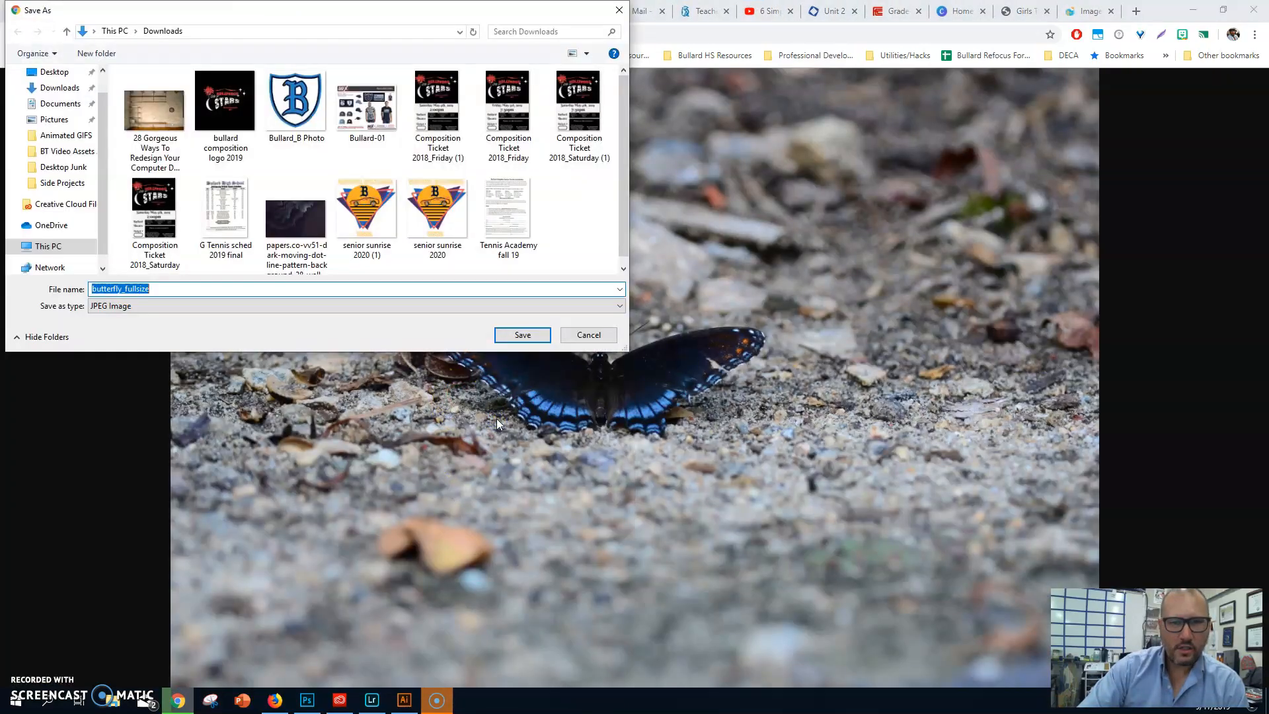
pyautogui.click(57, 73)
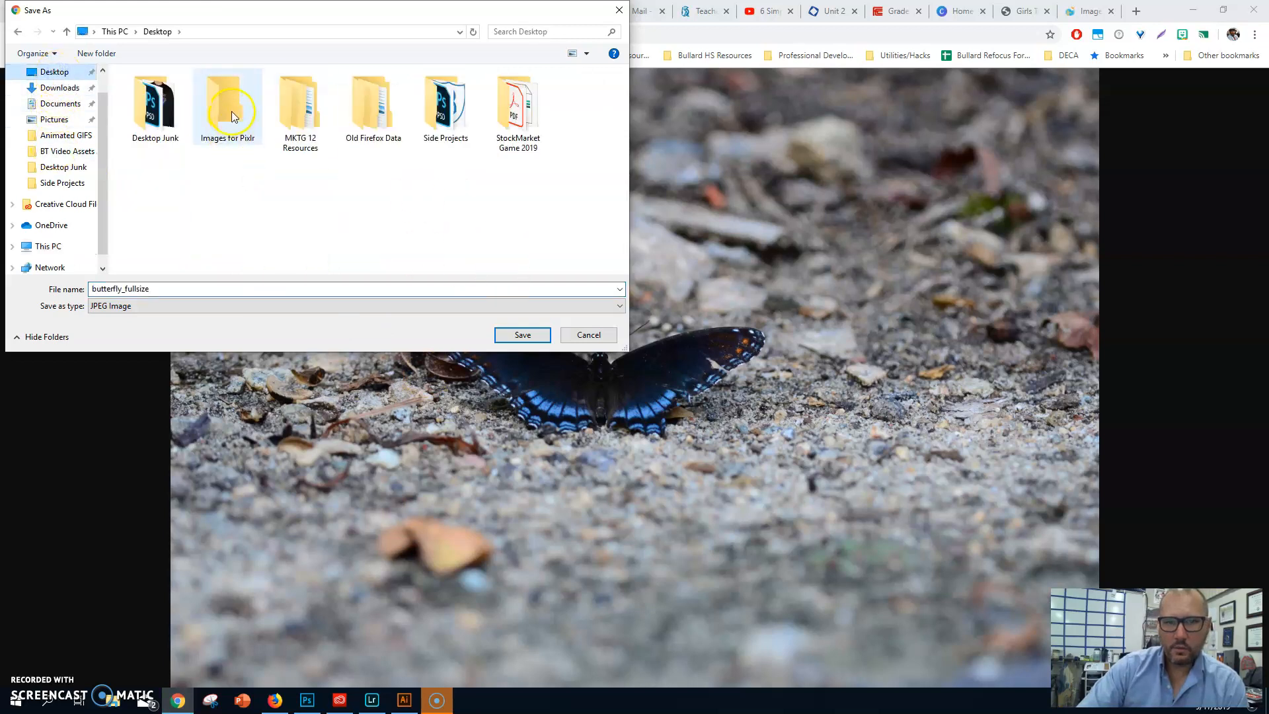
pyautogui.doubleClick(231, 114)
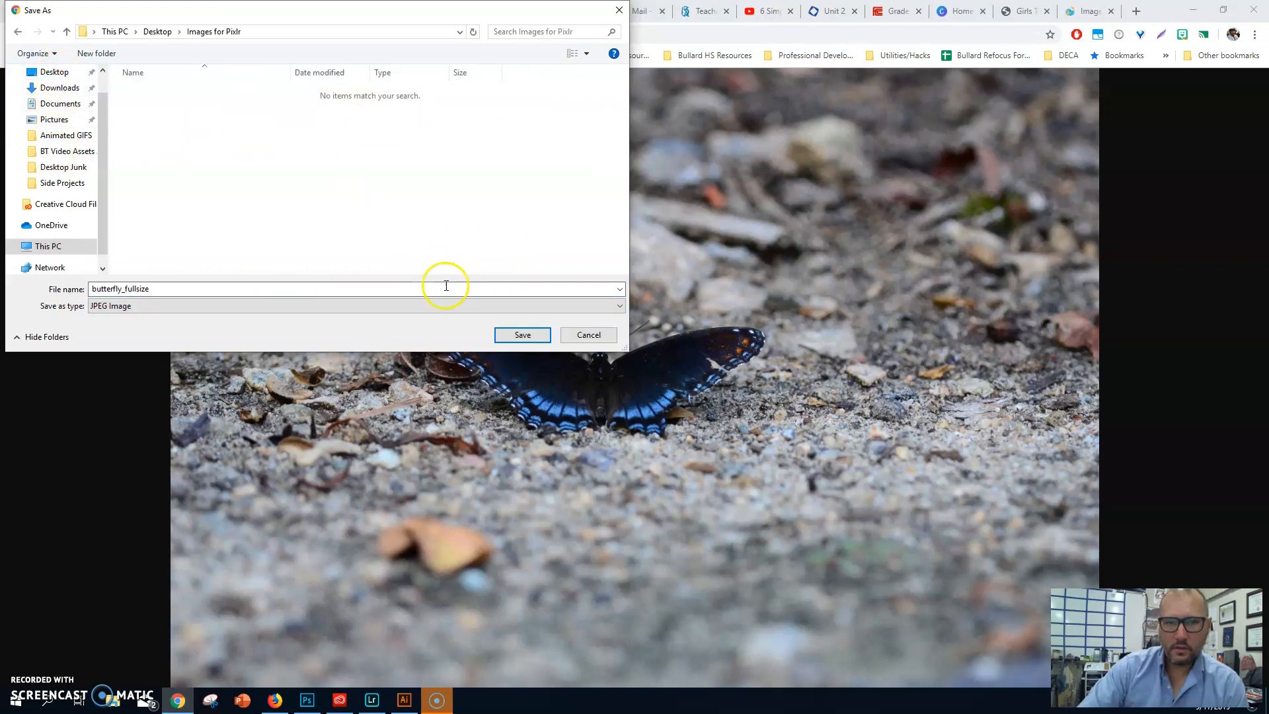
pyautogui.click(521, 334)
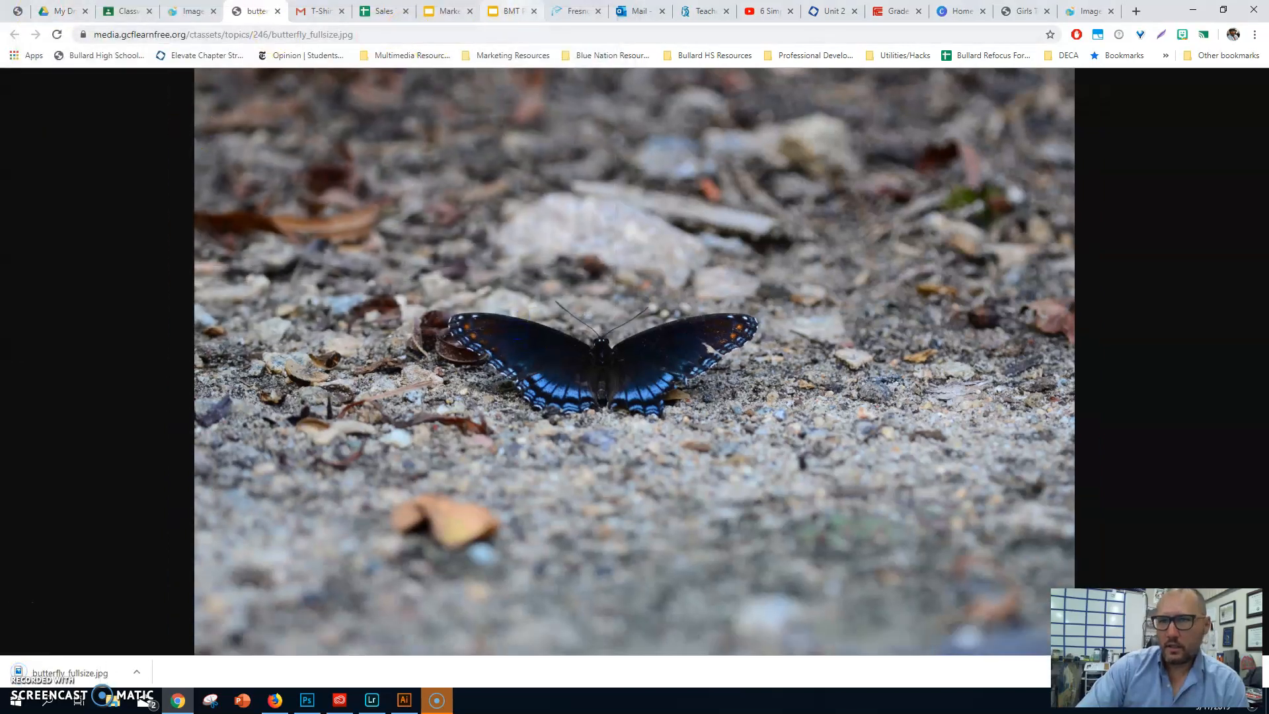
pyautogui.click(278, 11)
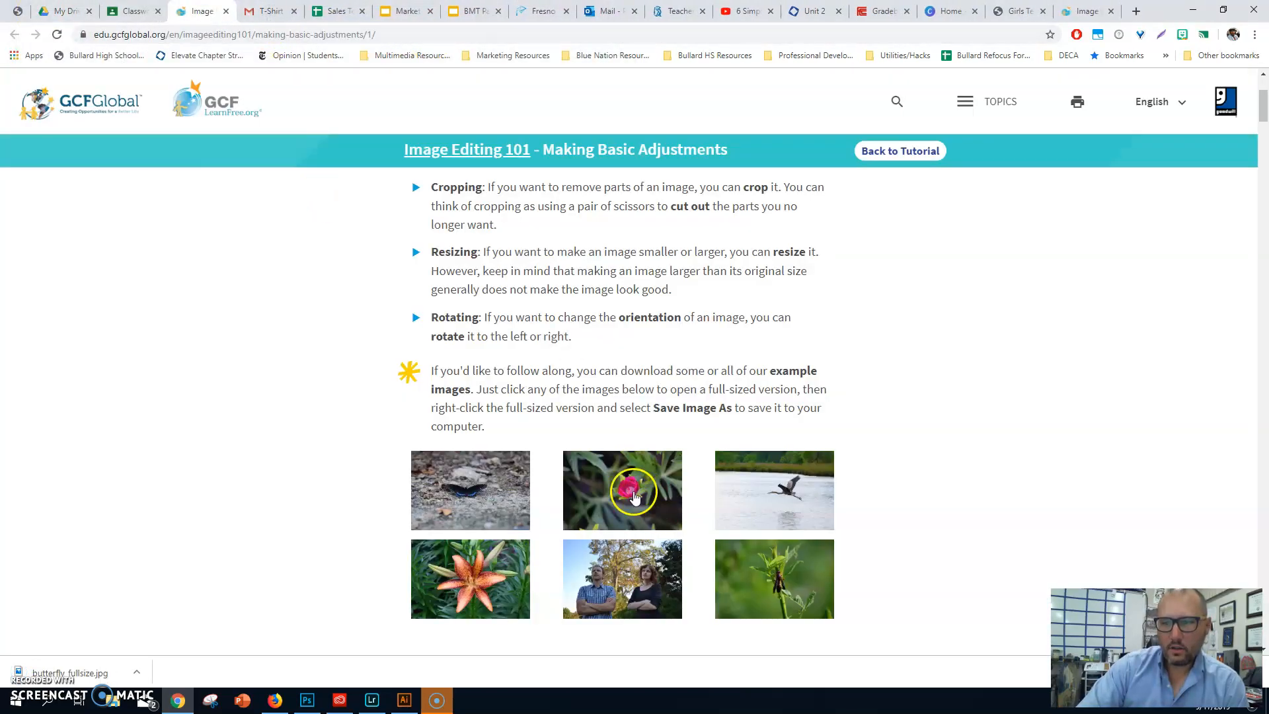
# - Save the full-size pink flower image as flower_fullsize in the Images for Pixlr folder and close the image
pyautogui.click(634, 497)
pyautogui.rightClick(506, 291)
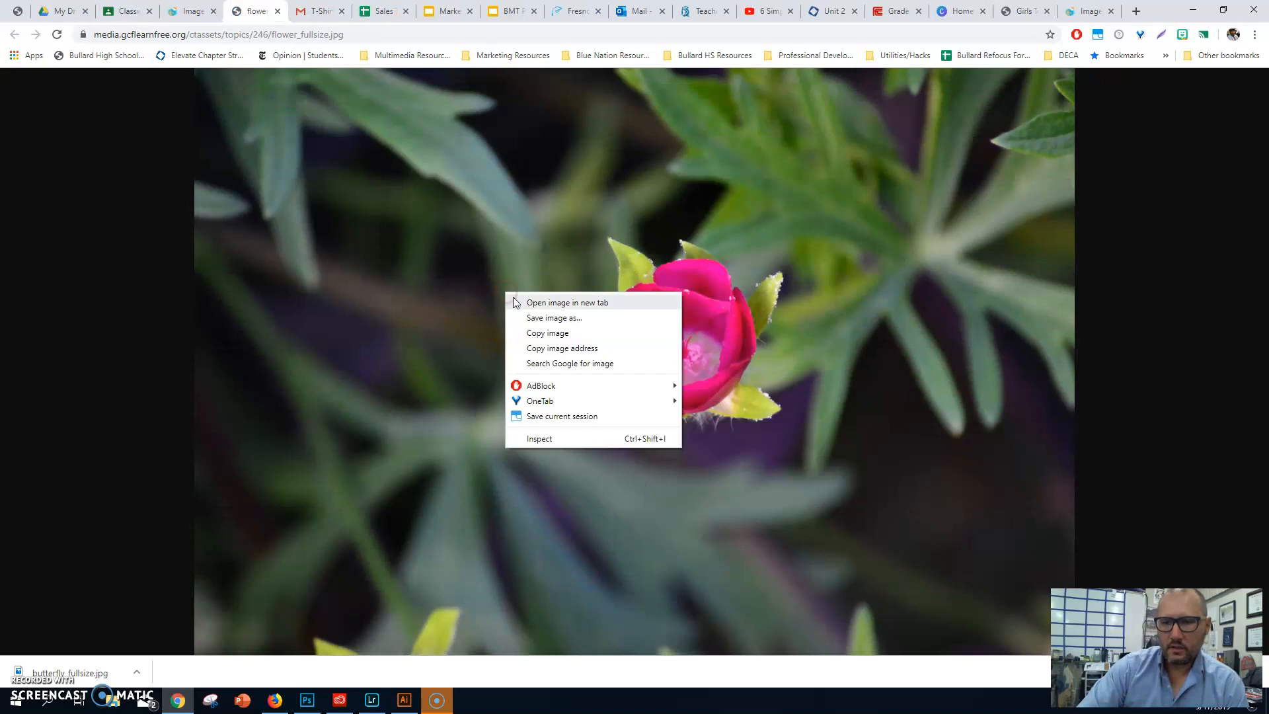
pyautogui.click(548, 319)
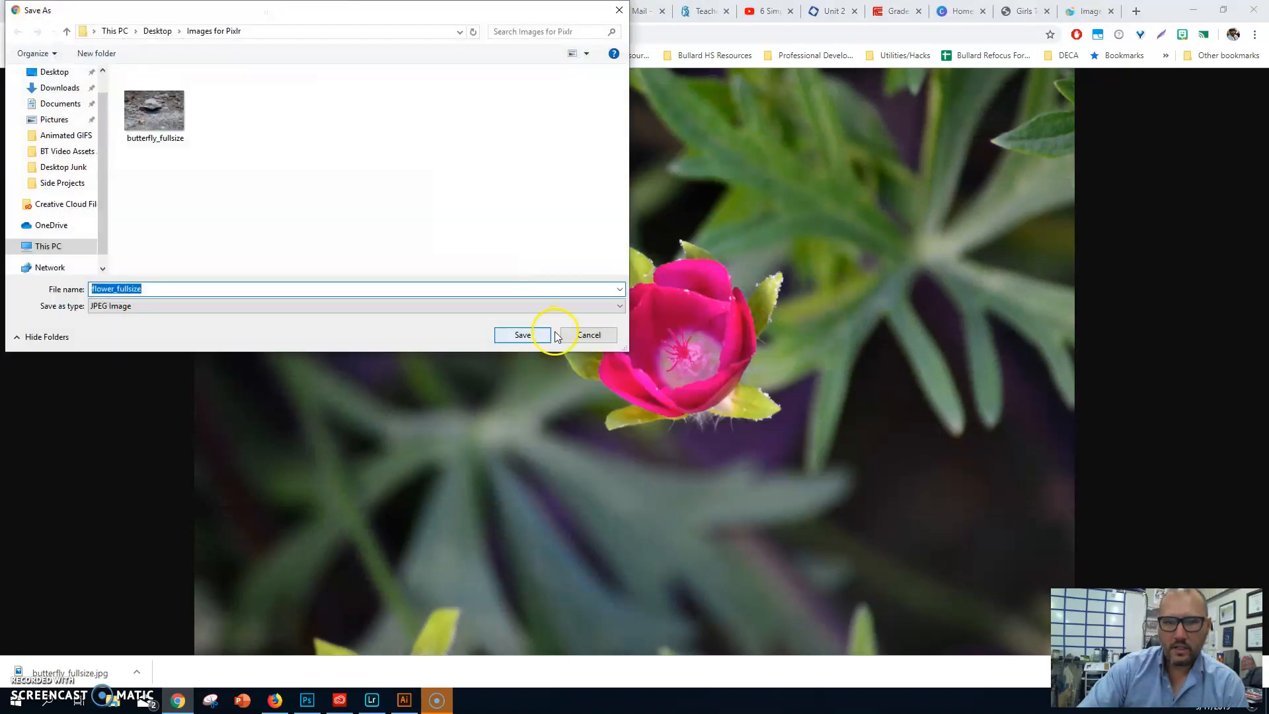
pyautogui.click(526, 334)
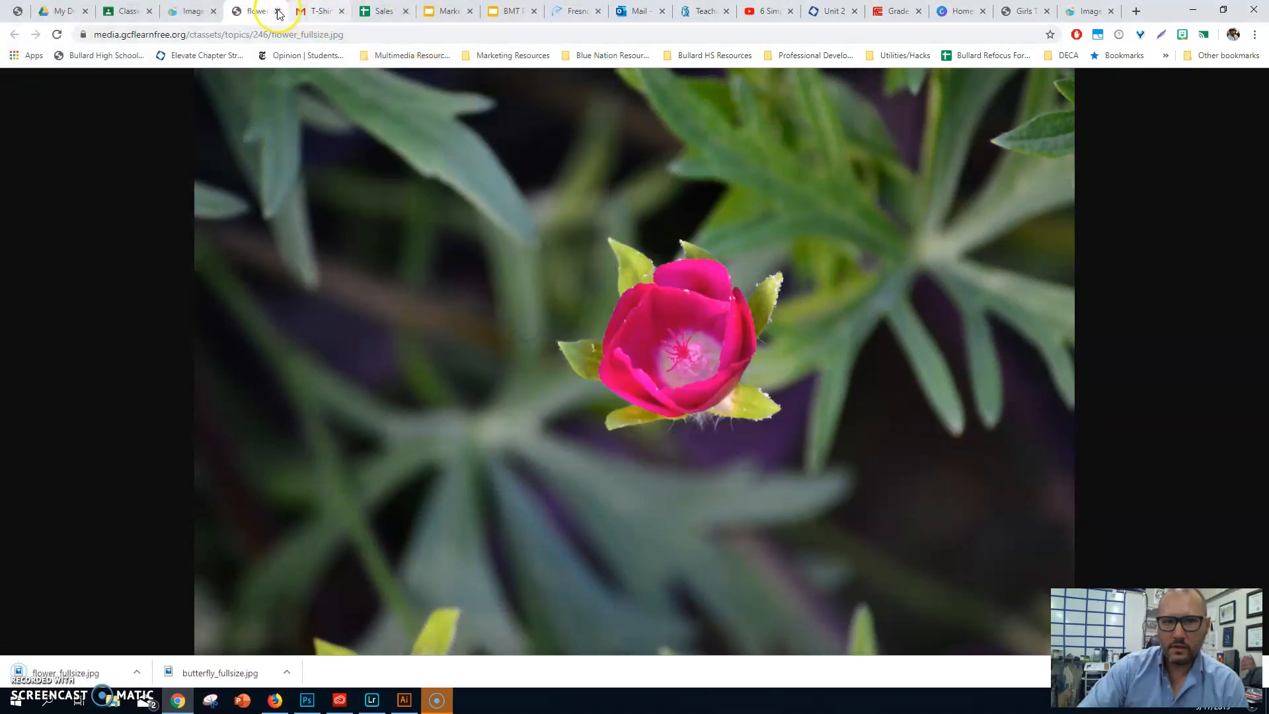
pyautogui.click(277, 11)
# - Save the full-size image of the flying heron as heron_fullsize in the Images for Pixlr folder and close the image
pyautogui.click(755, 488)
pyautogui.rightClick(462, 313)
pyautogui.click(502, 337)
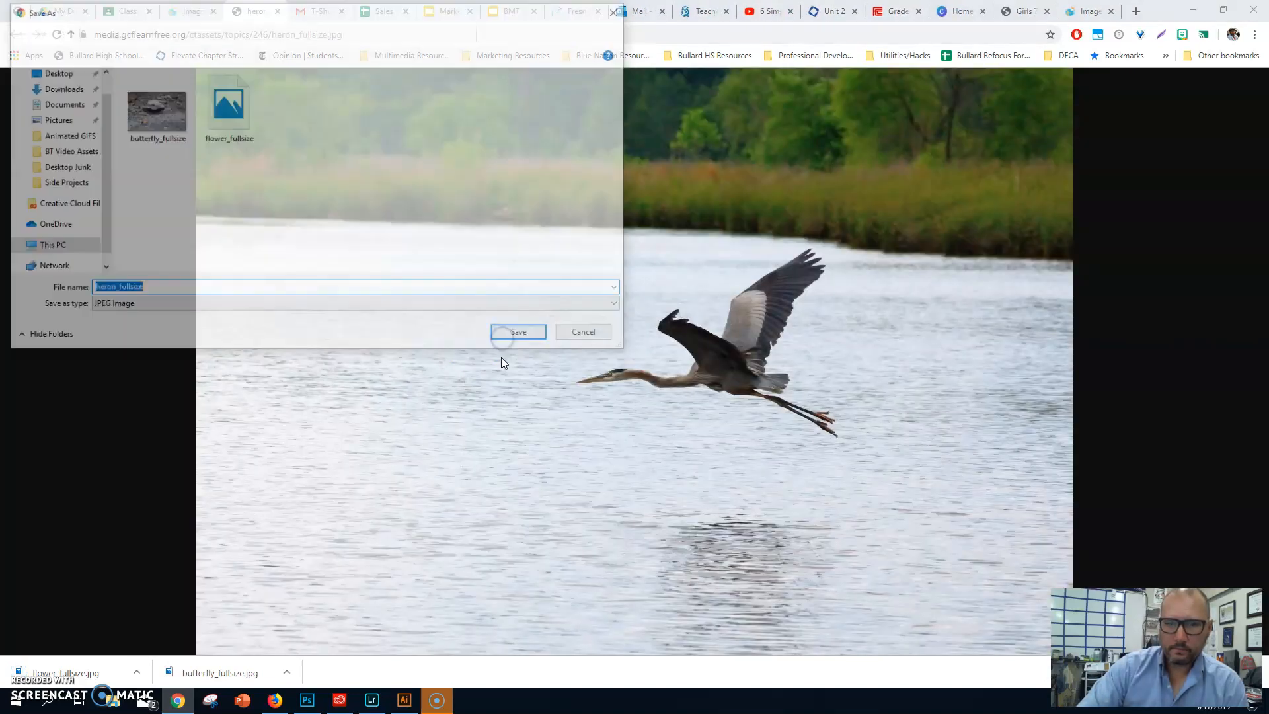
pyautogui.click(520, 335)
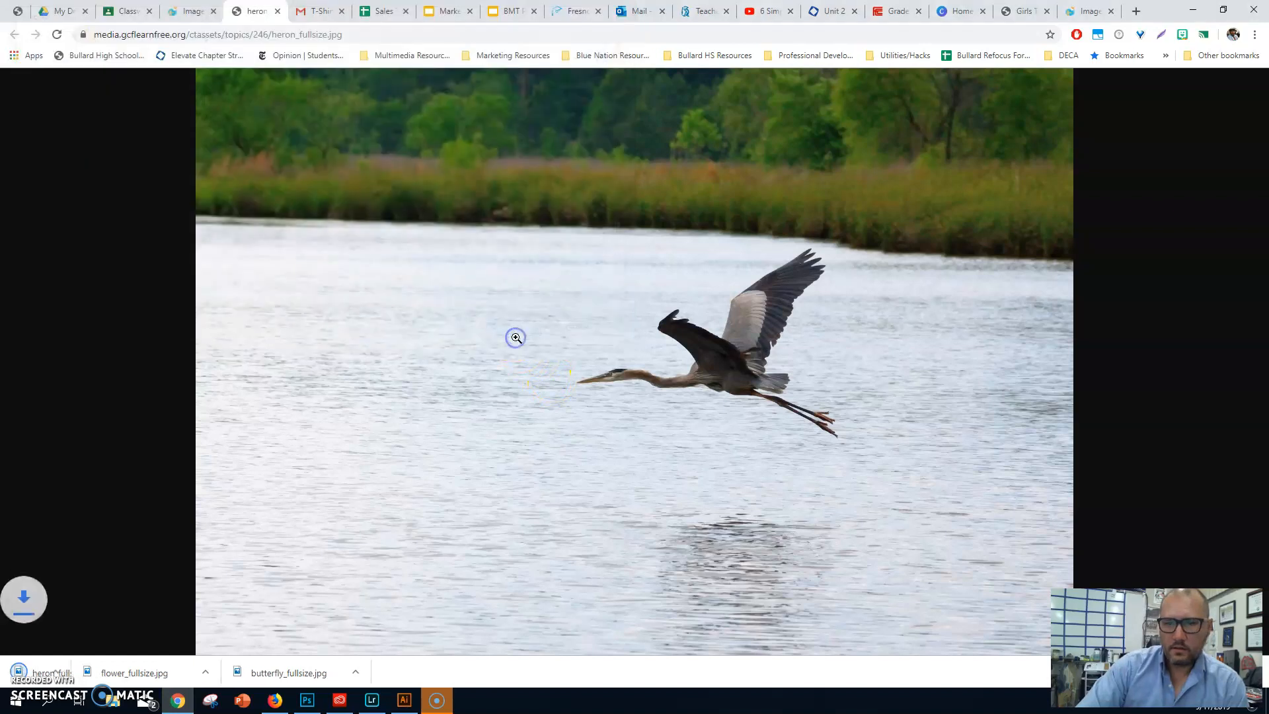
pyautogui.click(277, 12)
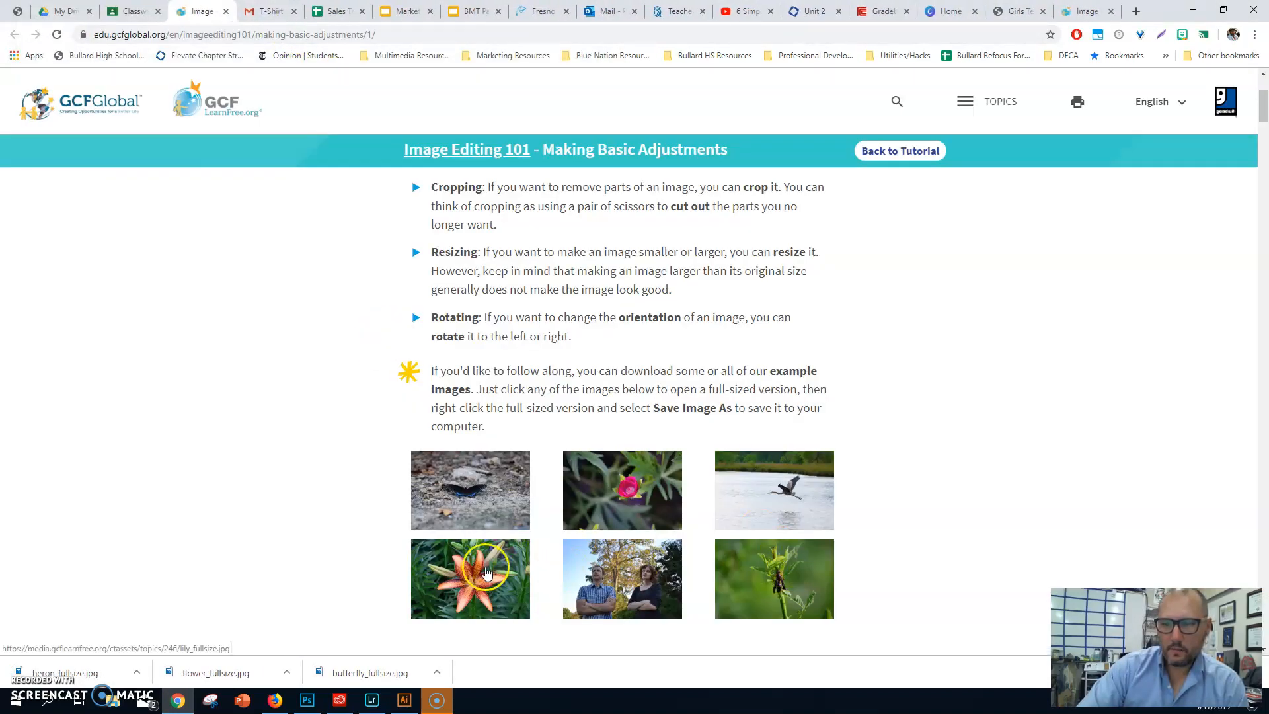
# - Save the full-size orange lily image as lily_fullsize in the Images for Pixlr folder and close the image
pyautogui.click(482, 566)
pyautogui.rightClick(539, 357)
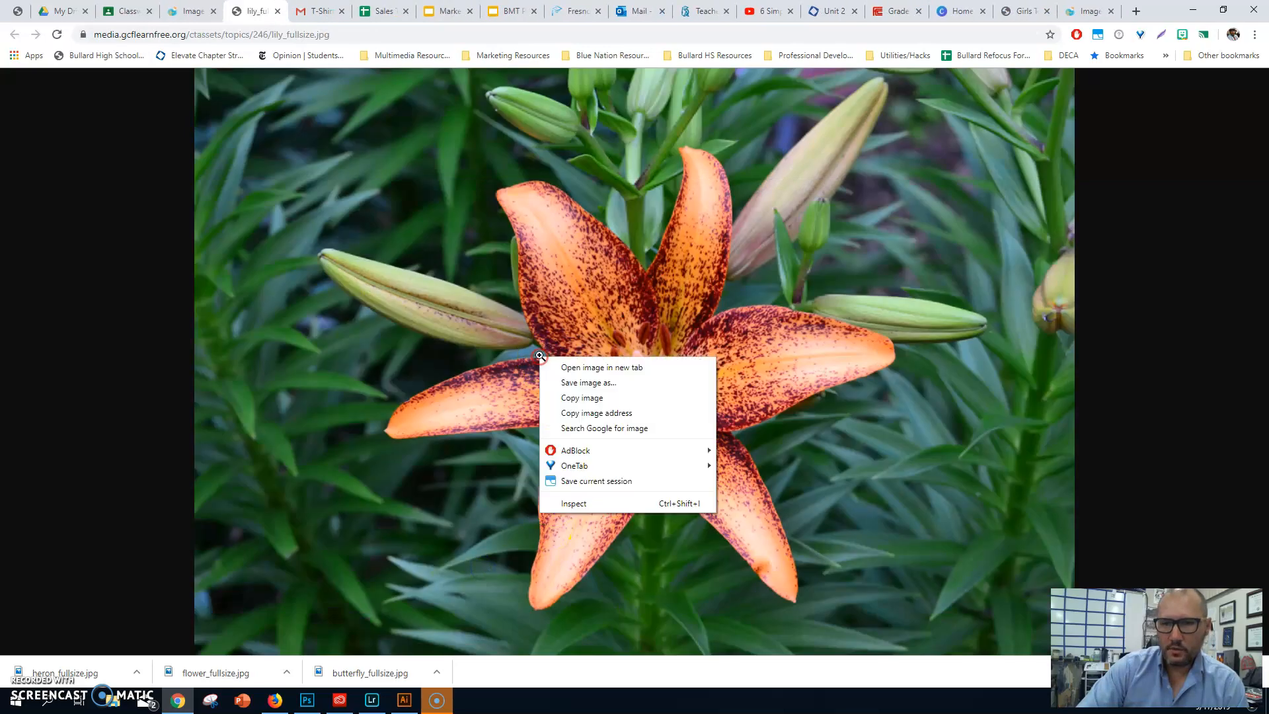
pyautogui.click(595, 382)
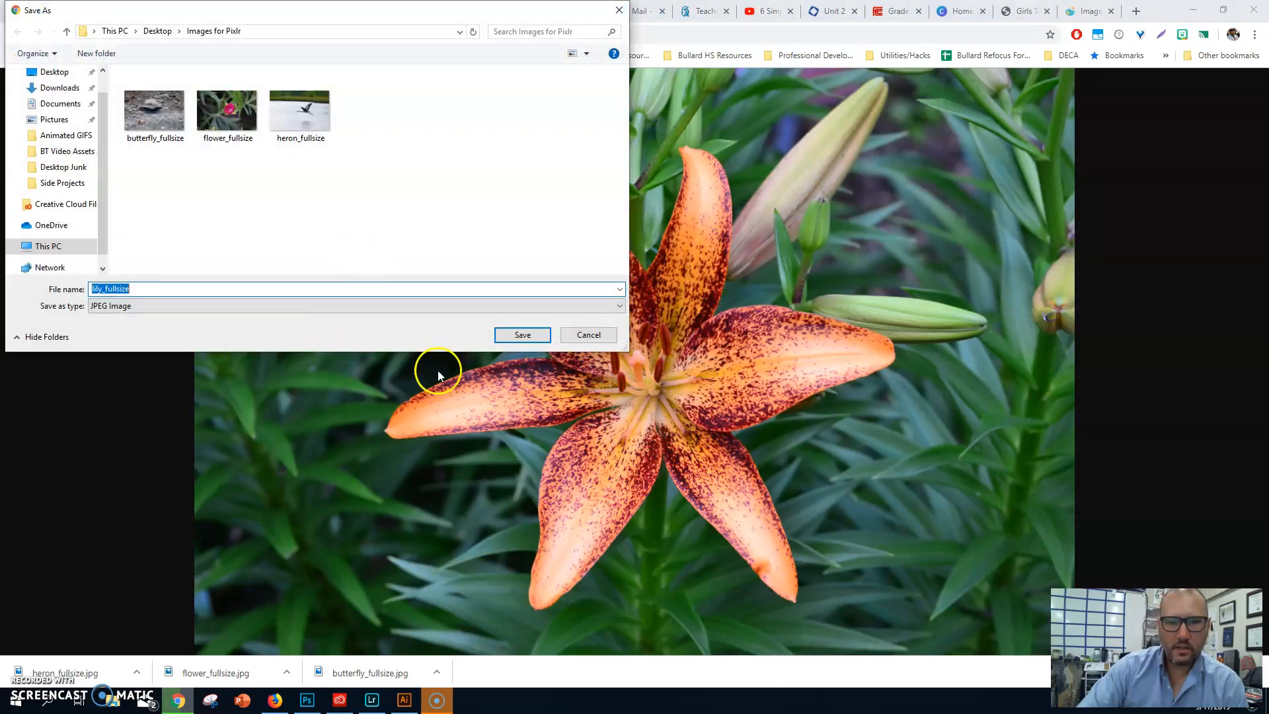
pyautogui.click(522, 335)
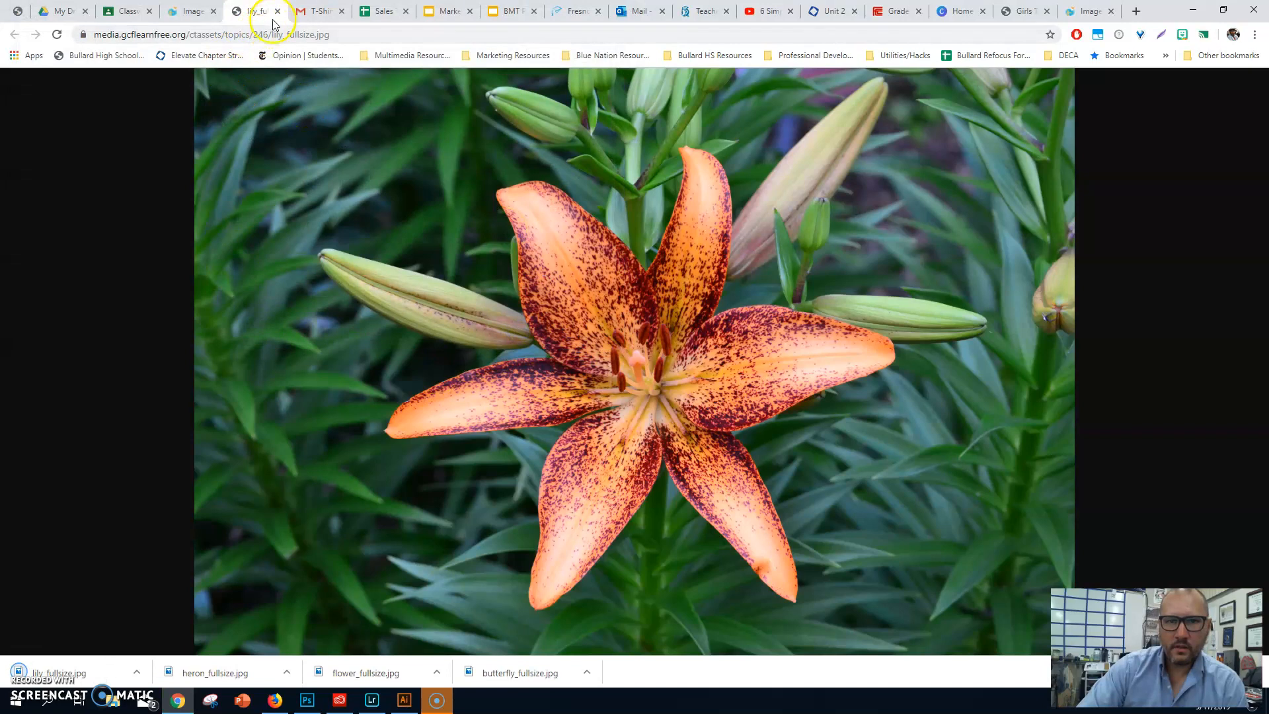
pyautogui.click(277, 12)
# - Save the full-size image of the two people in the park as park_fullsize in the Images for Pixlr folder and close it
pyautogui.click(615, 563)
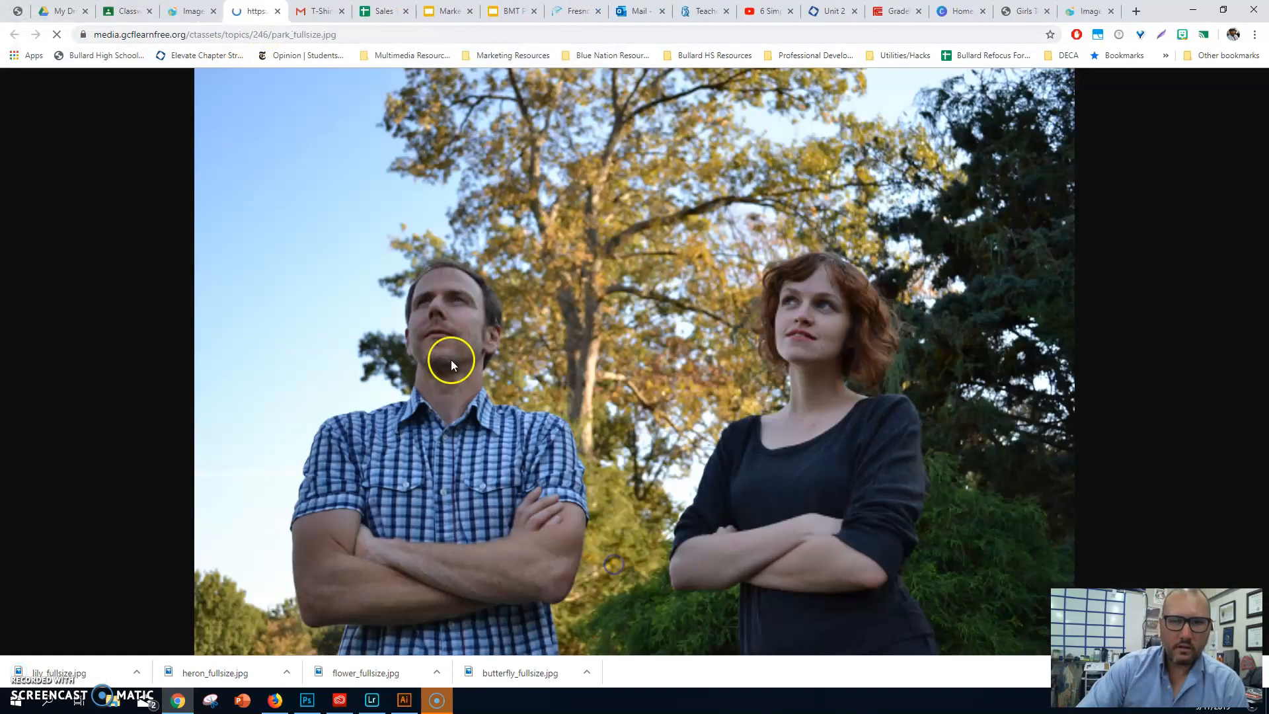
pyautogui.rightClick(410, 271)
pyautogui.click(453, 292)
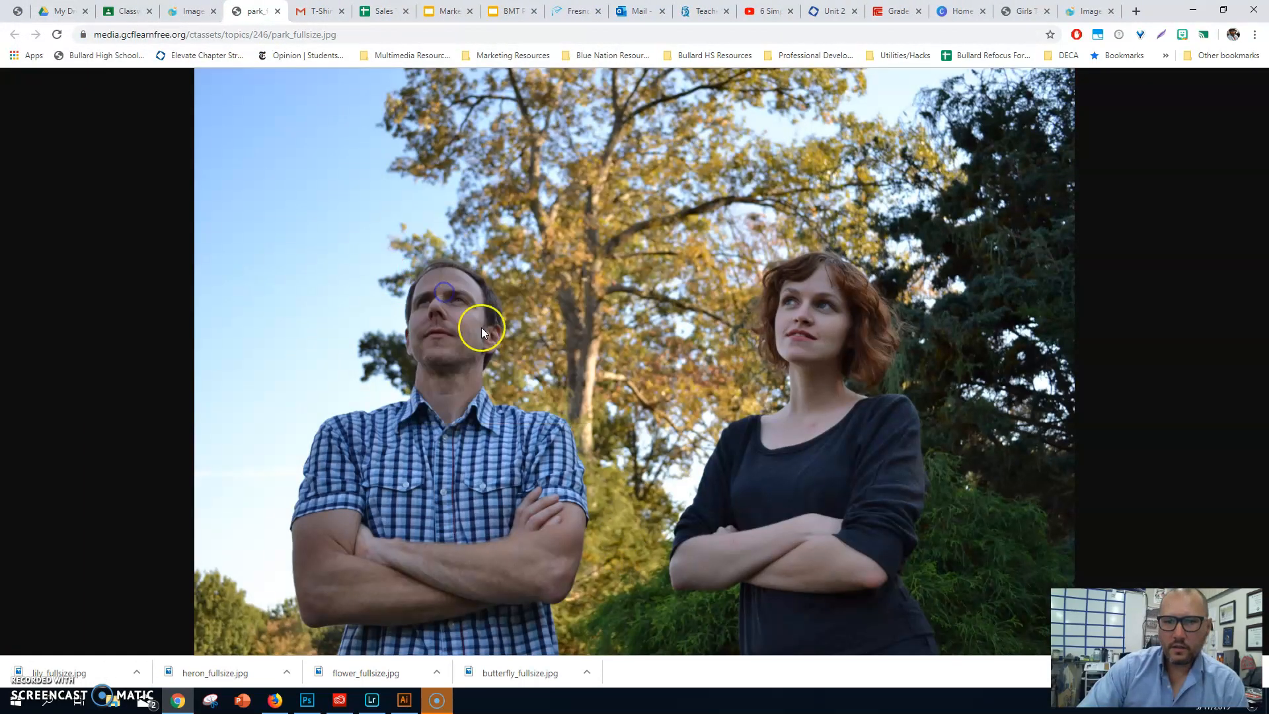
pyautogui.click(524, 334)
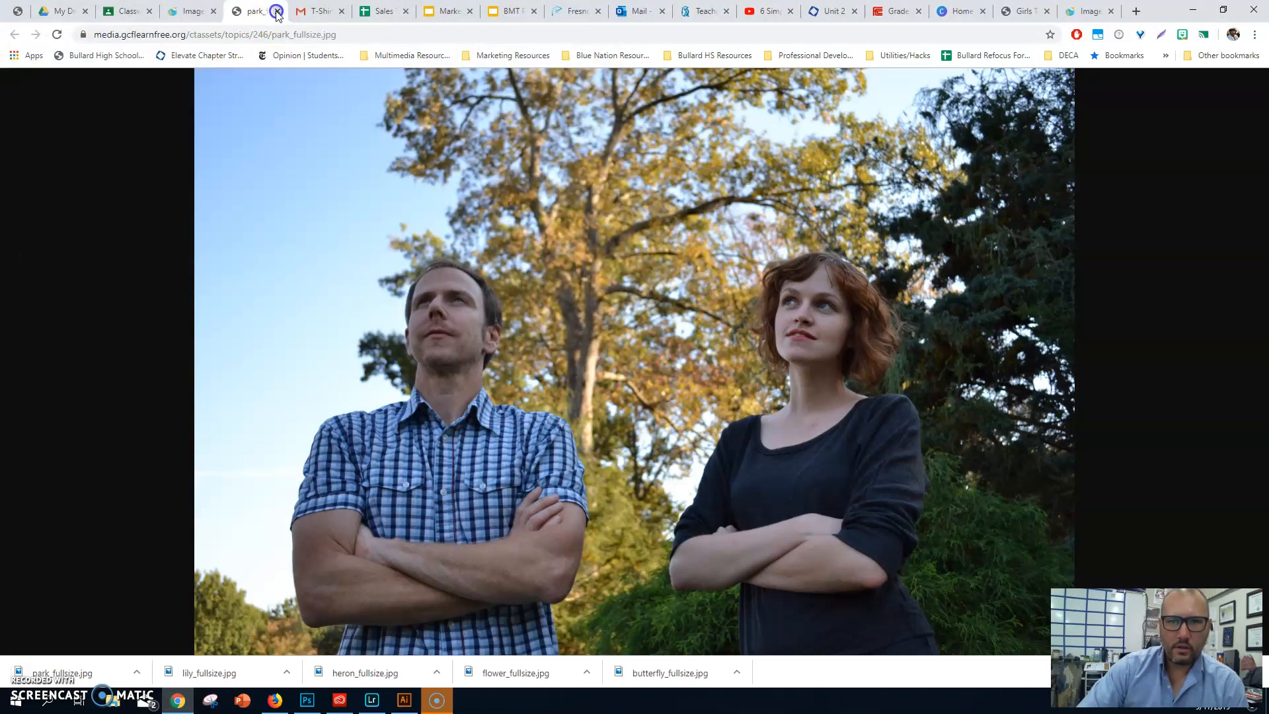
pyautogui.click(277, 11)
# - Save the full-size image of the wasp on the plant stem as wasp_fullsize in the Images for Pixlr folder
pyautogui.click(773, 582)
pyautogui.rightClick(450, 324)
pyautogui.click(489, 343)
pyautogui.click(522, 336)
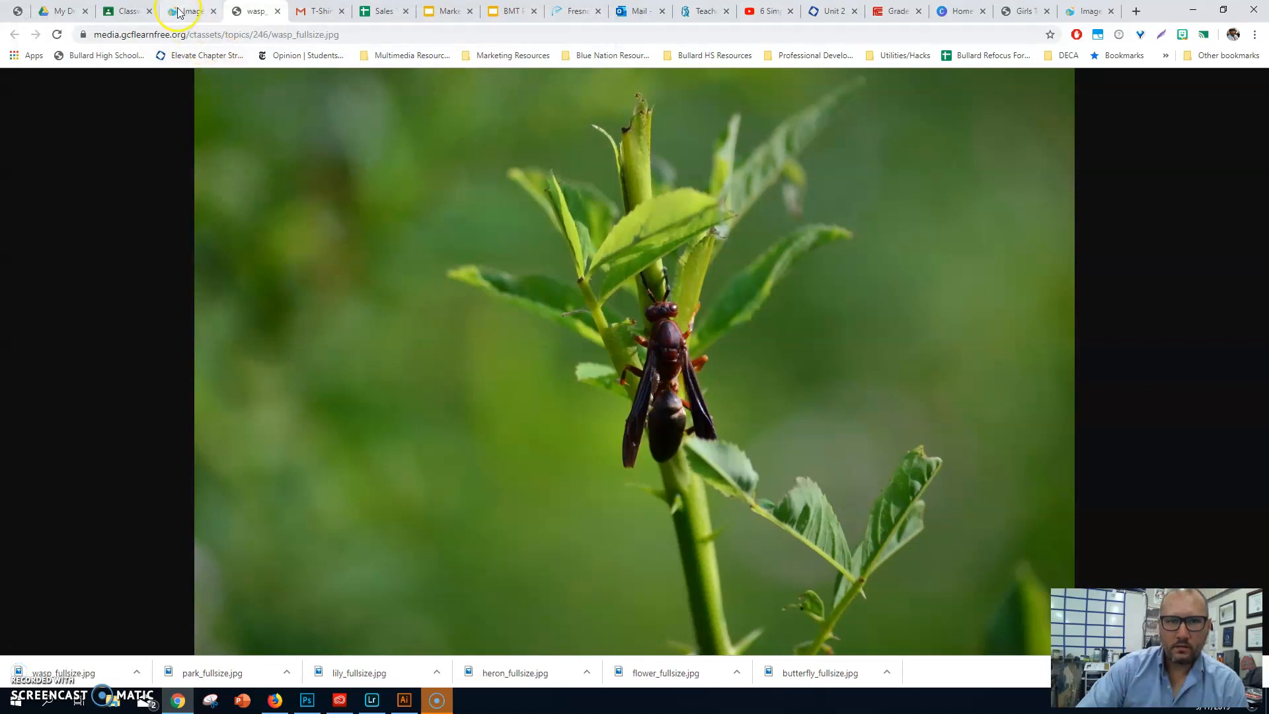
# - Return to the Image Editing 101 lesson and open Pixlr X from its instructions for cropping an image
pyautogui.click(179, 12)
pyautogui.scroll(-6, 298, 370)
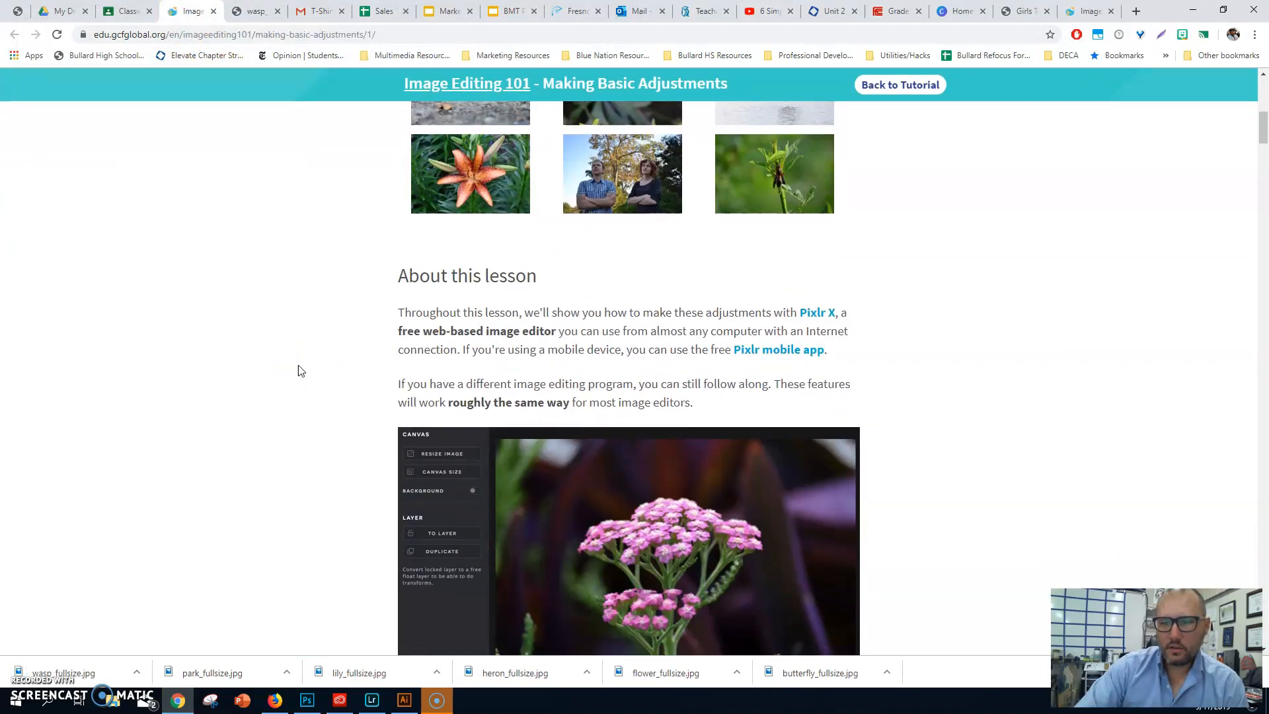
pyautogui.scroll(-2, 299, 370)
pyautogui.scroll(-5, 294, 369)
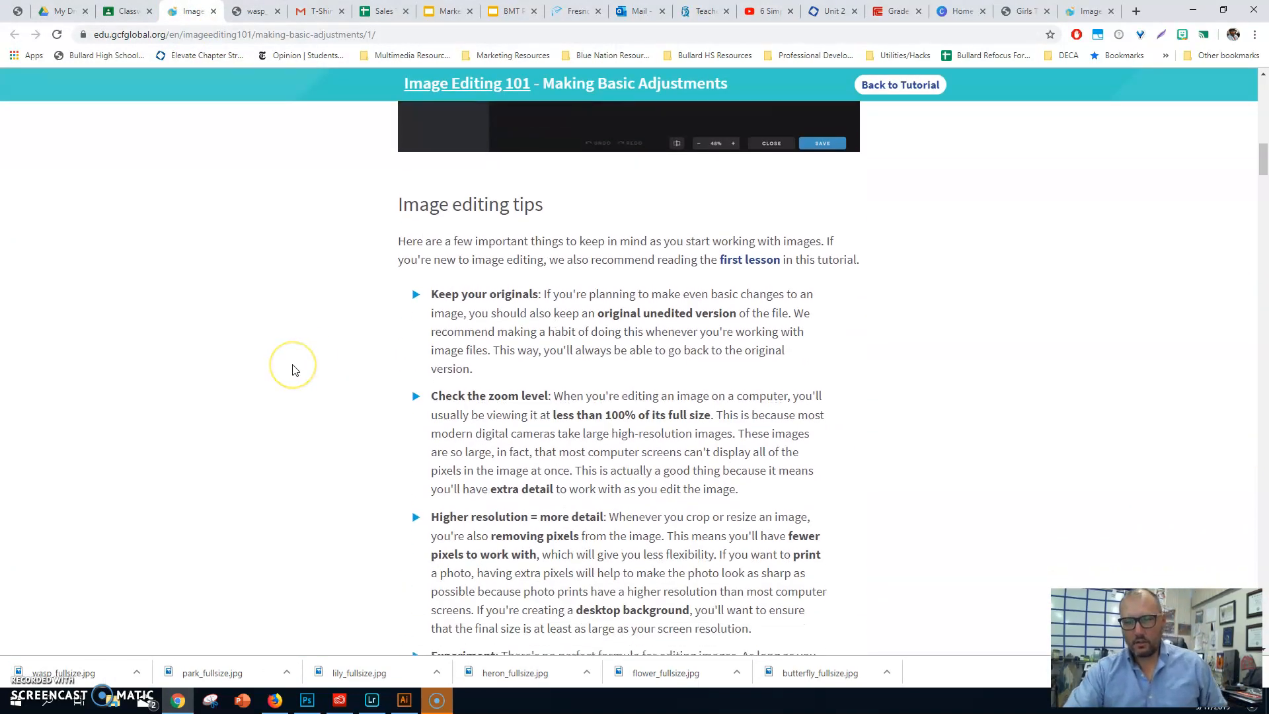
pyautogui.scroll(-3, 295, 369)
pyautogui.scroll(-13, 294, 370)
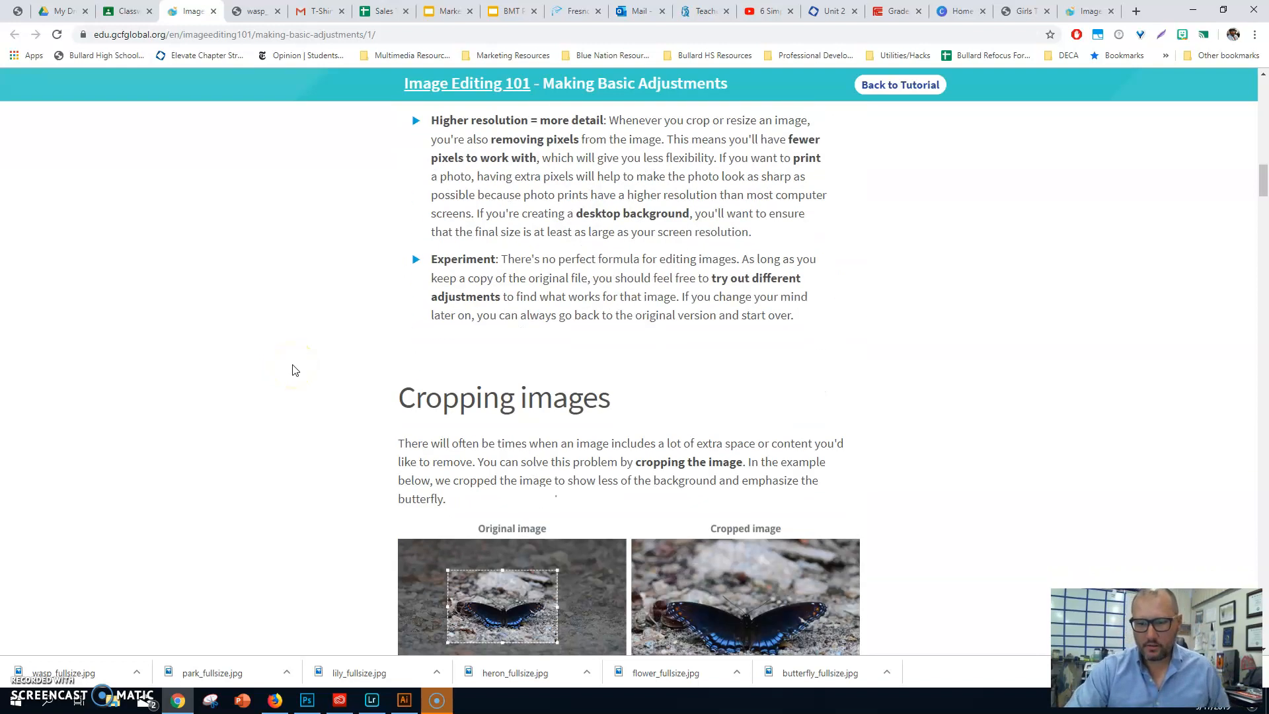
pyautogui.scroll(-2, 295, 370)
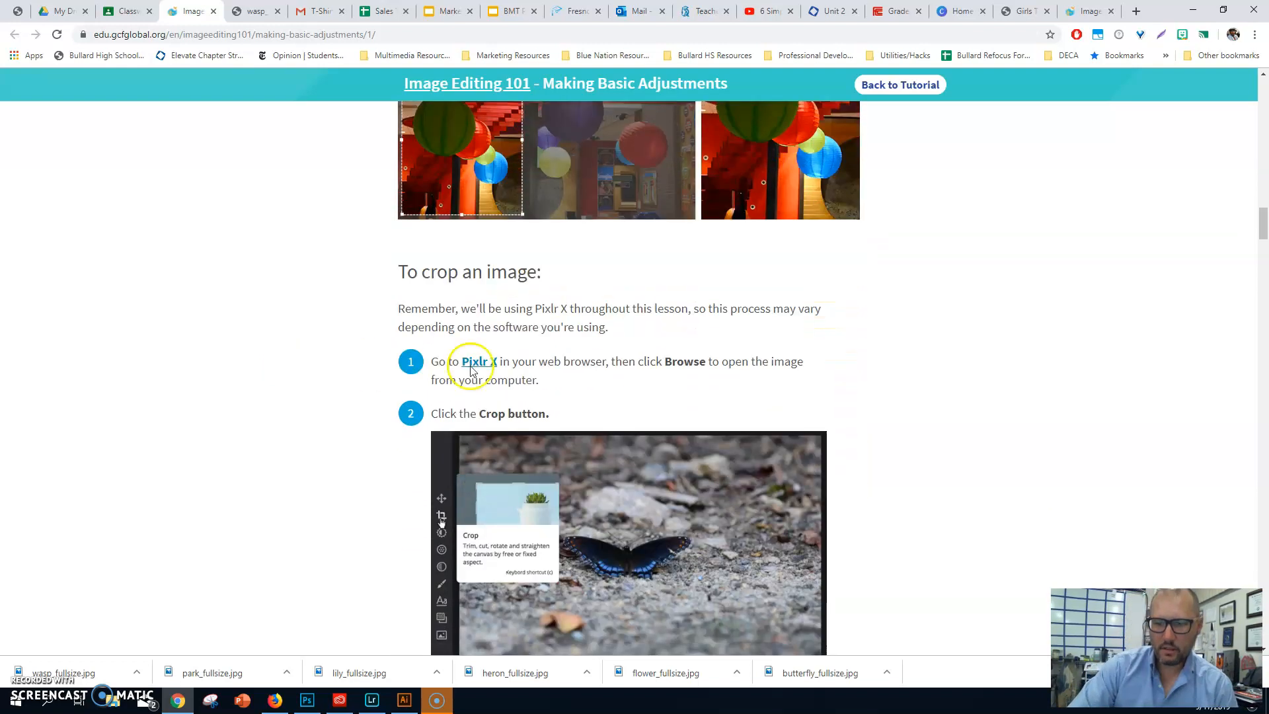
pyautogui.click(482, 362)
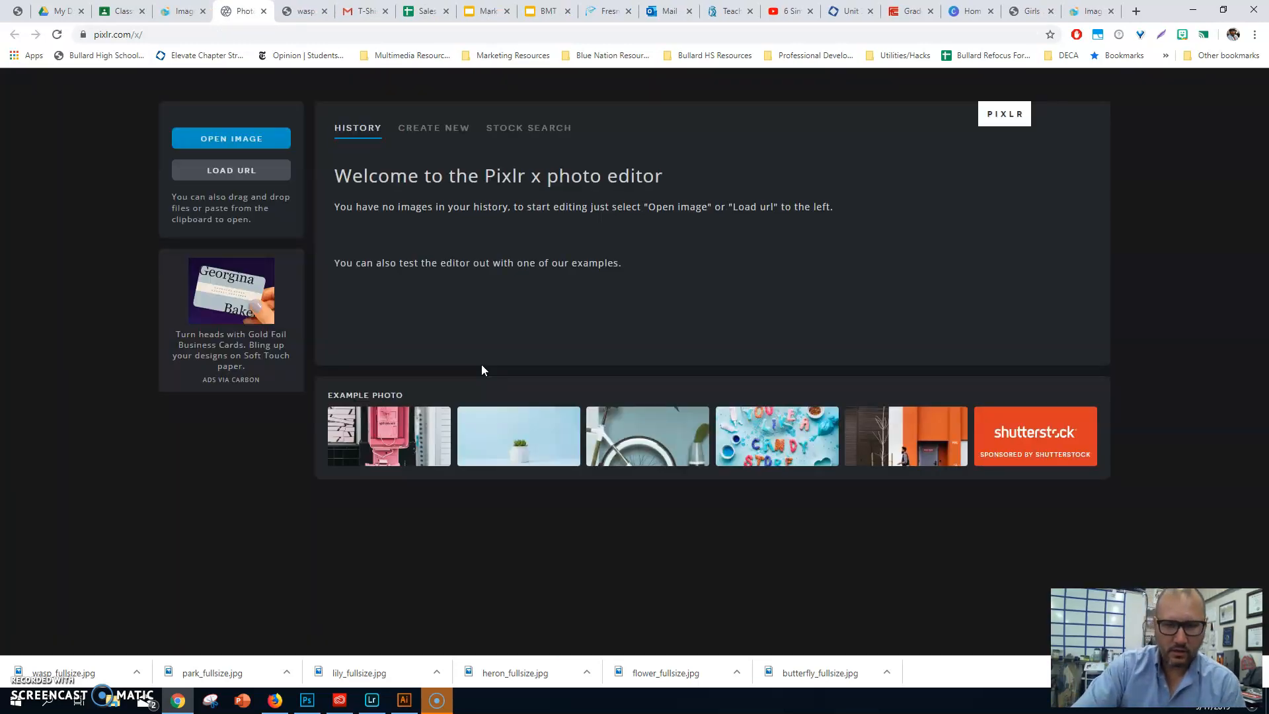
# - Open heron_fullsize from the desktop folder Images for Pixlr, pre-resized to Full HD at 1920 x 1284
pyautogui.click(227, 138)
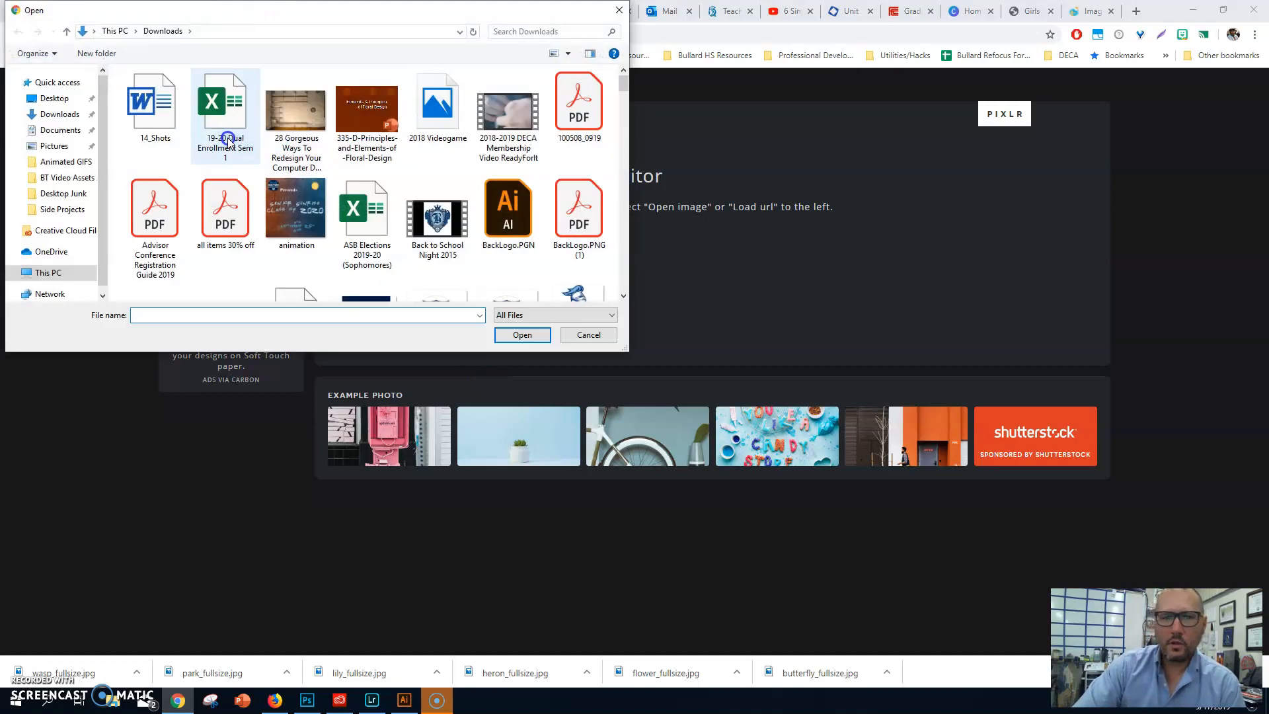
pyautogui.click(54, 98)
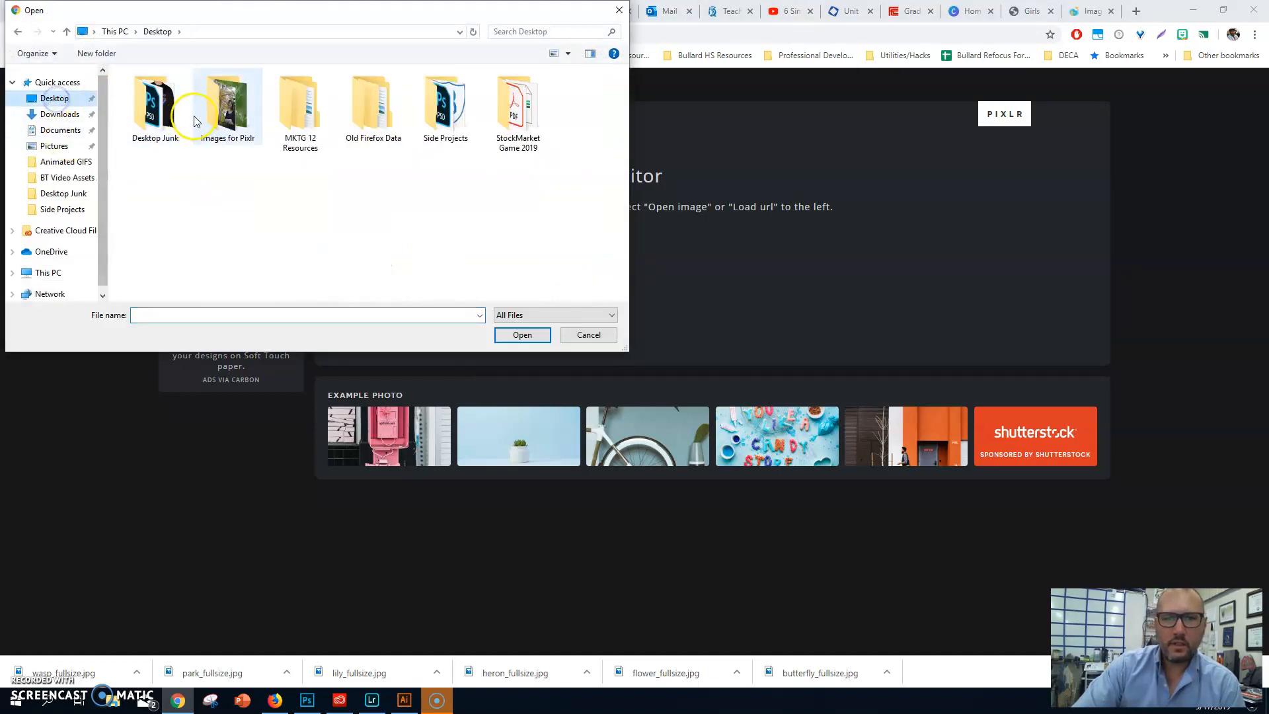
pyautogui.doubleClick(226, 113)
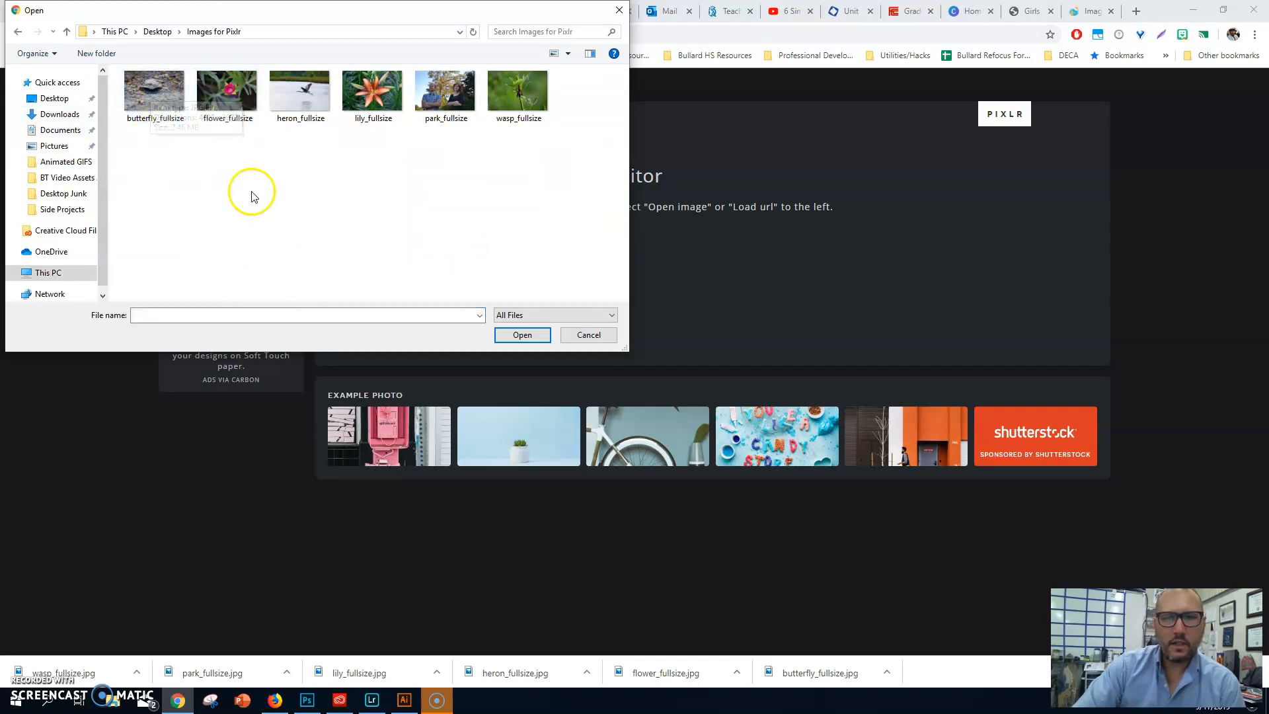
pyautogui.click(300, 98)
pyautogui.doubleClick(300, 97)
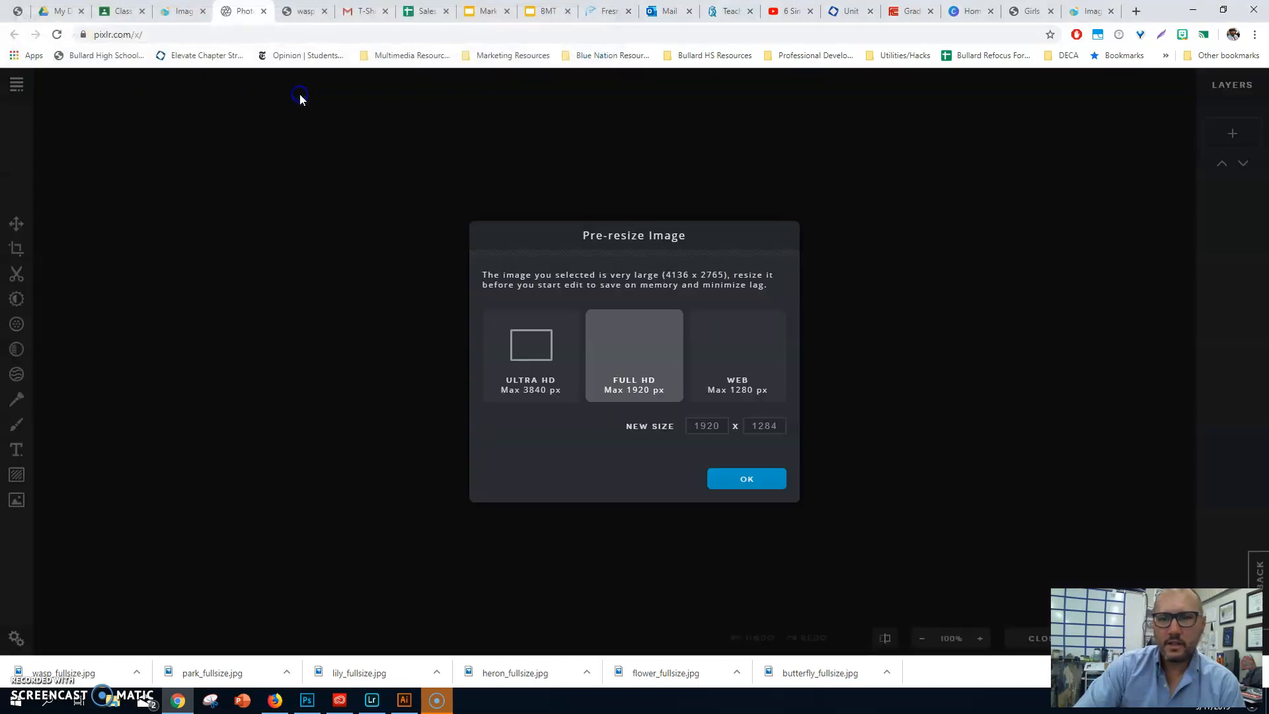
pyautogui.click(638, 352)
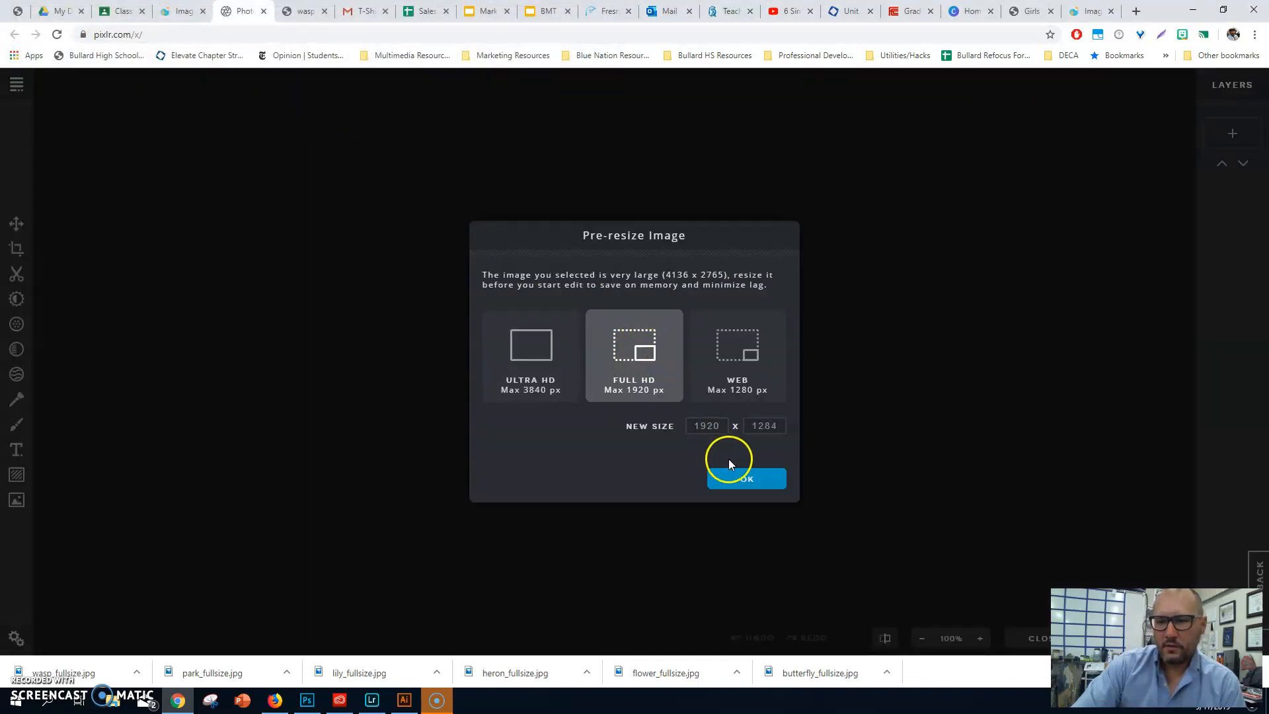
pyautogui.click(747, 478)
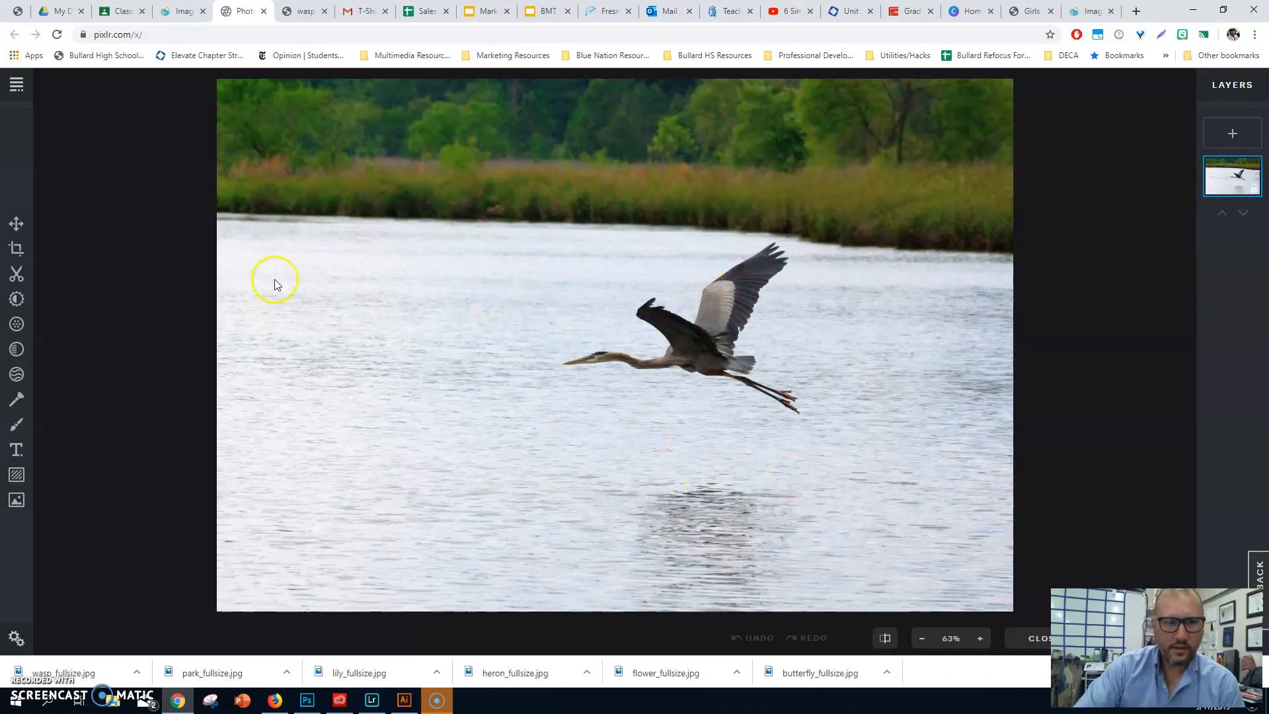
# - Crop the image to about 1196 x 730 px around the flying heron, keeping a strip of the grassy shore above it
pyautogui.click(17, 249)
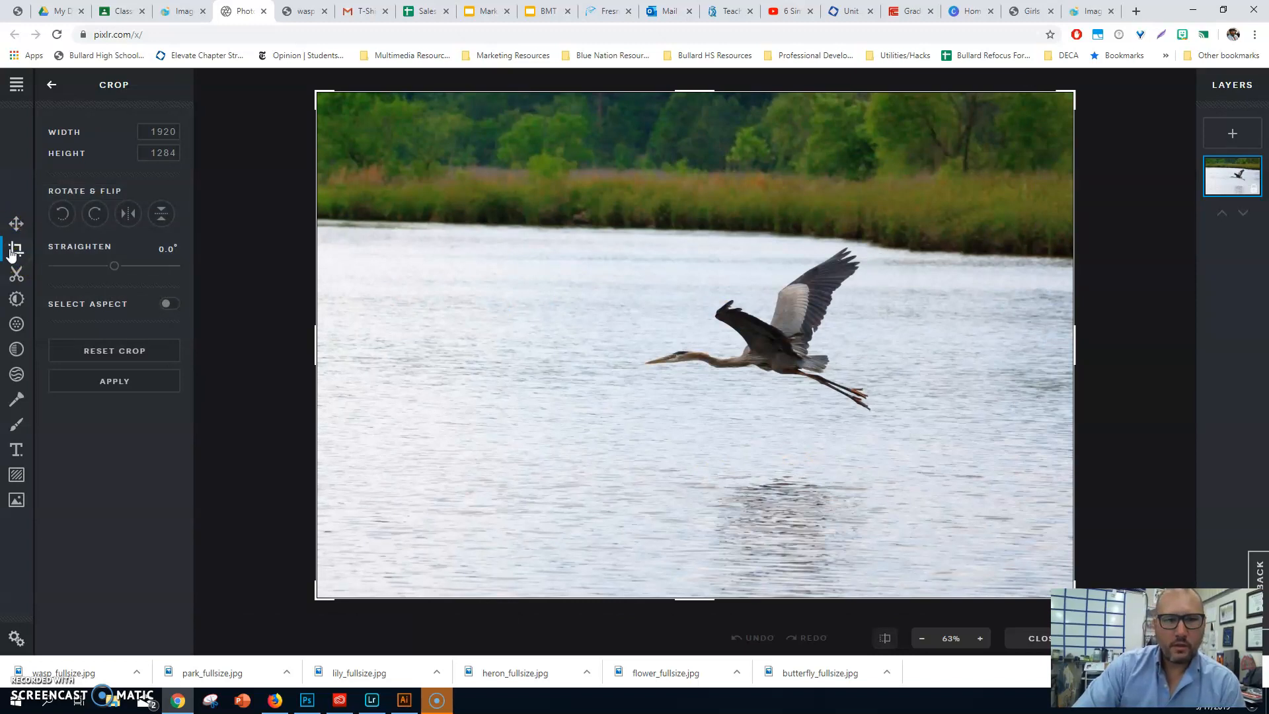
pyautogui.moveTo(315, 92); pyautogui.dragTo(535, 252)
pyautogui.moveTo(813, 600); pyautogui.dragTo(794, 479)
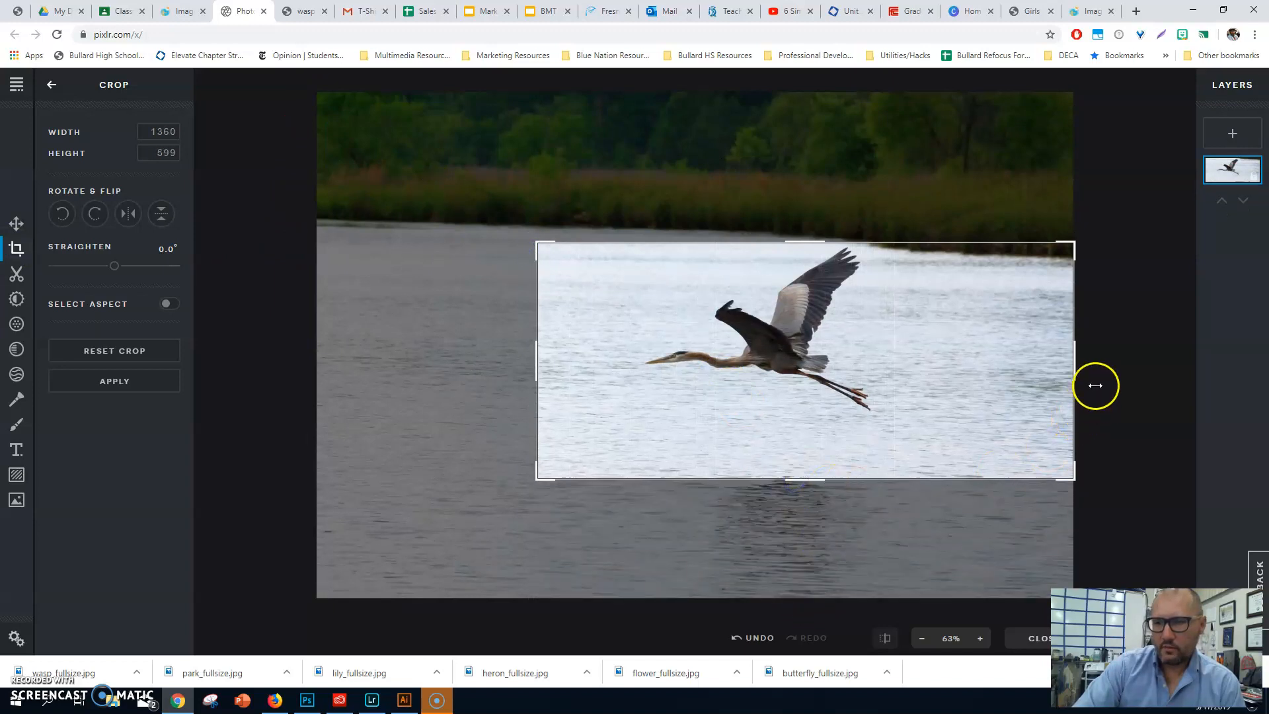
pyautogui.moveTo(1077, 363); pyautogui.dragTo(1010, 362)
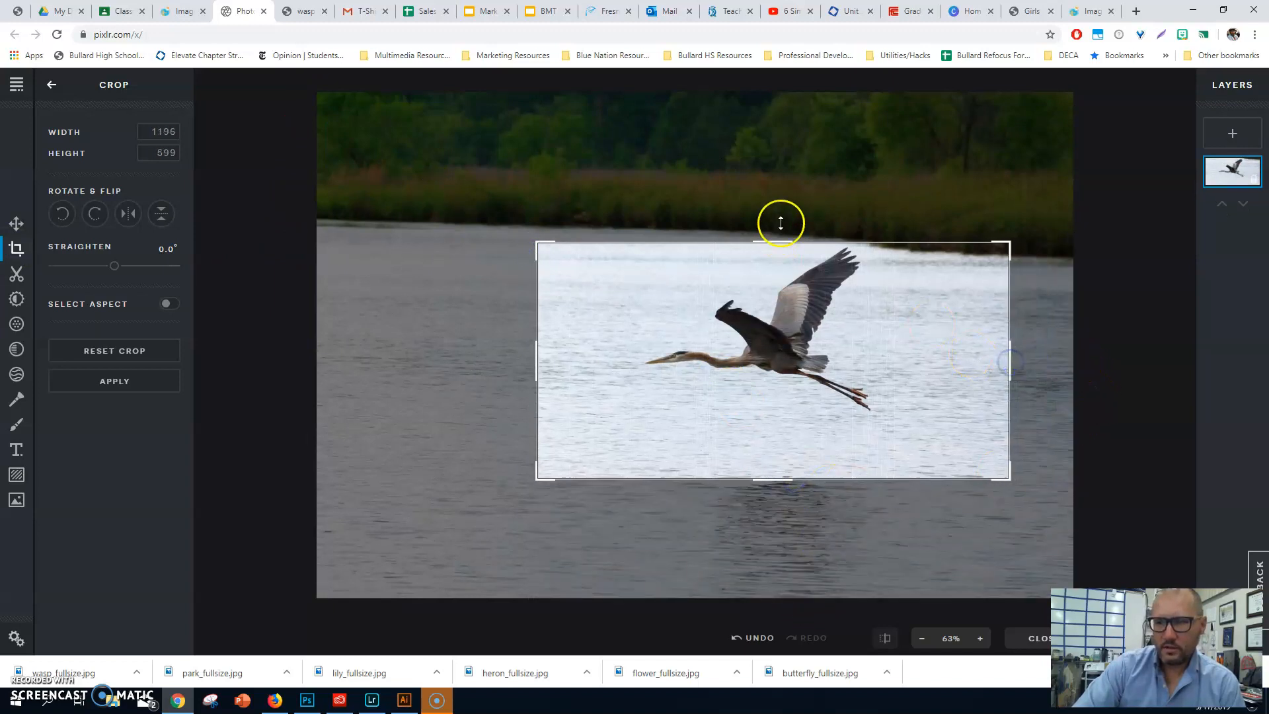
pyautogui.moveTo(775, 239); pyautogui.dragTo(765, 190)
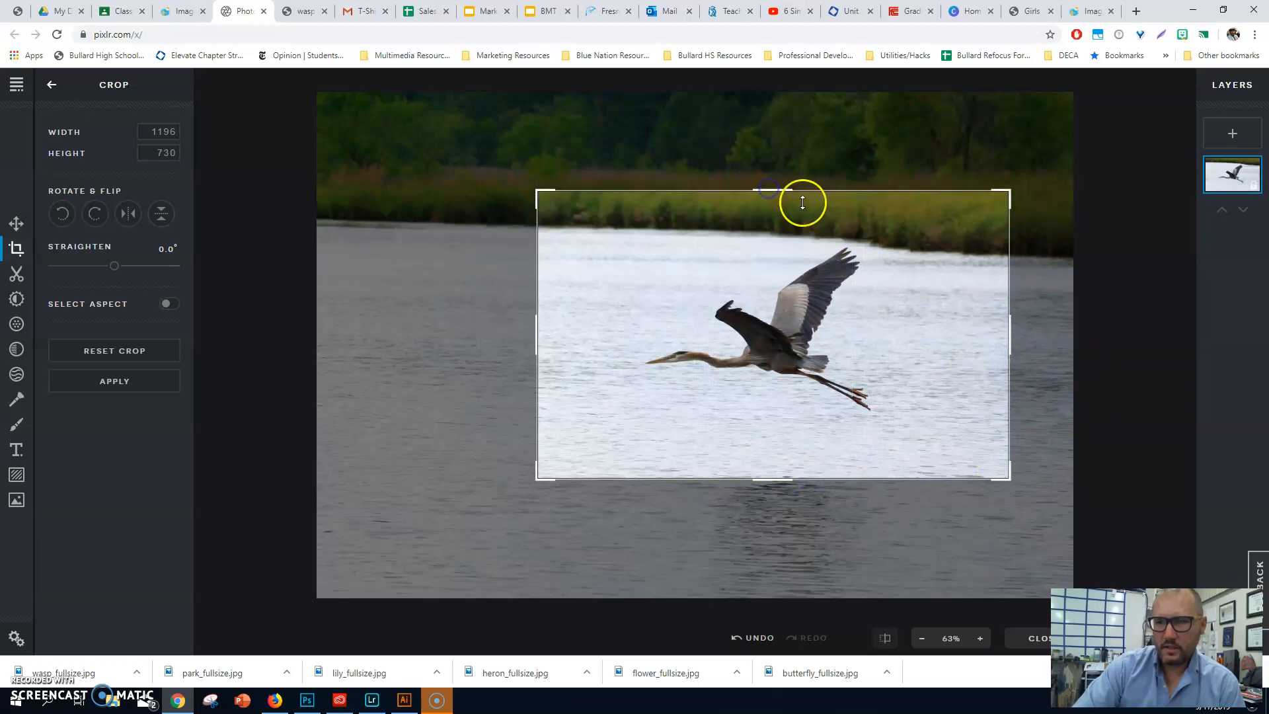
pyautogui.moveTo(704, 277); pyautogui.dragTo(608, 266)
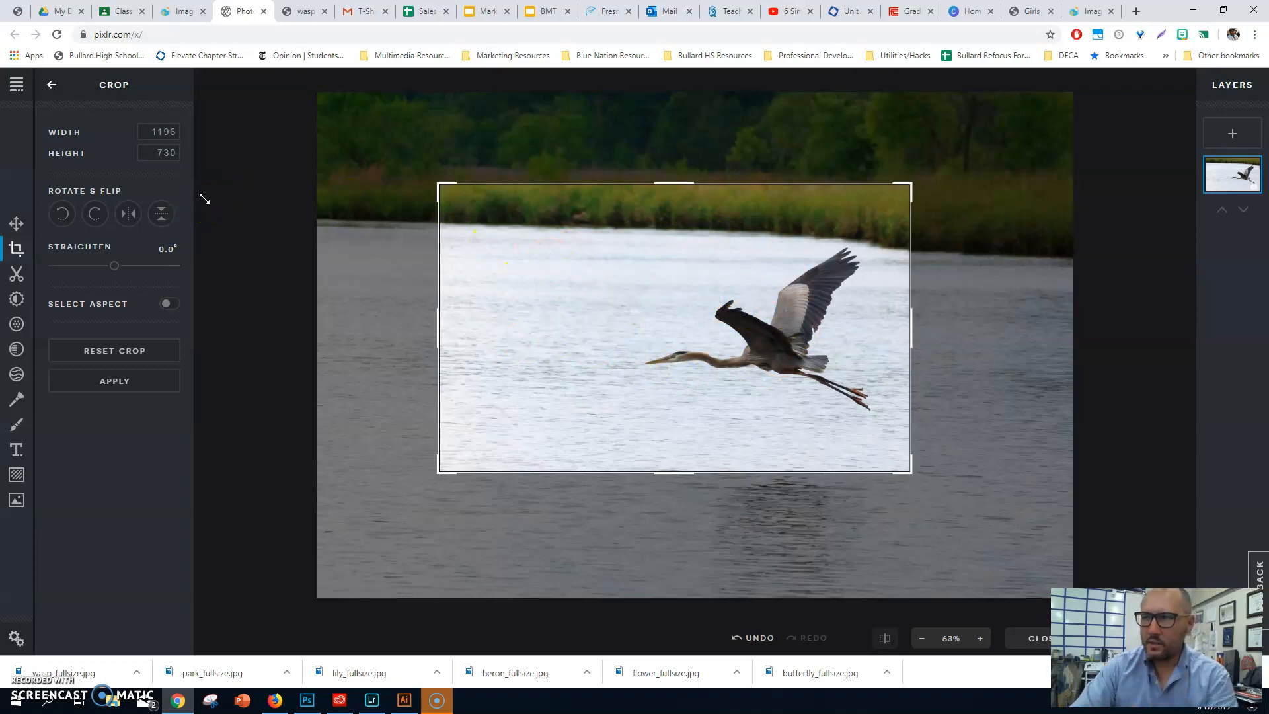
pyautogui.click(111, 381)
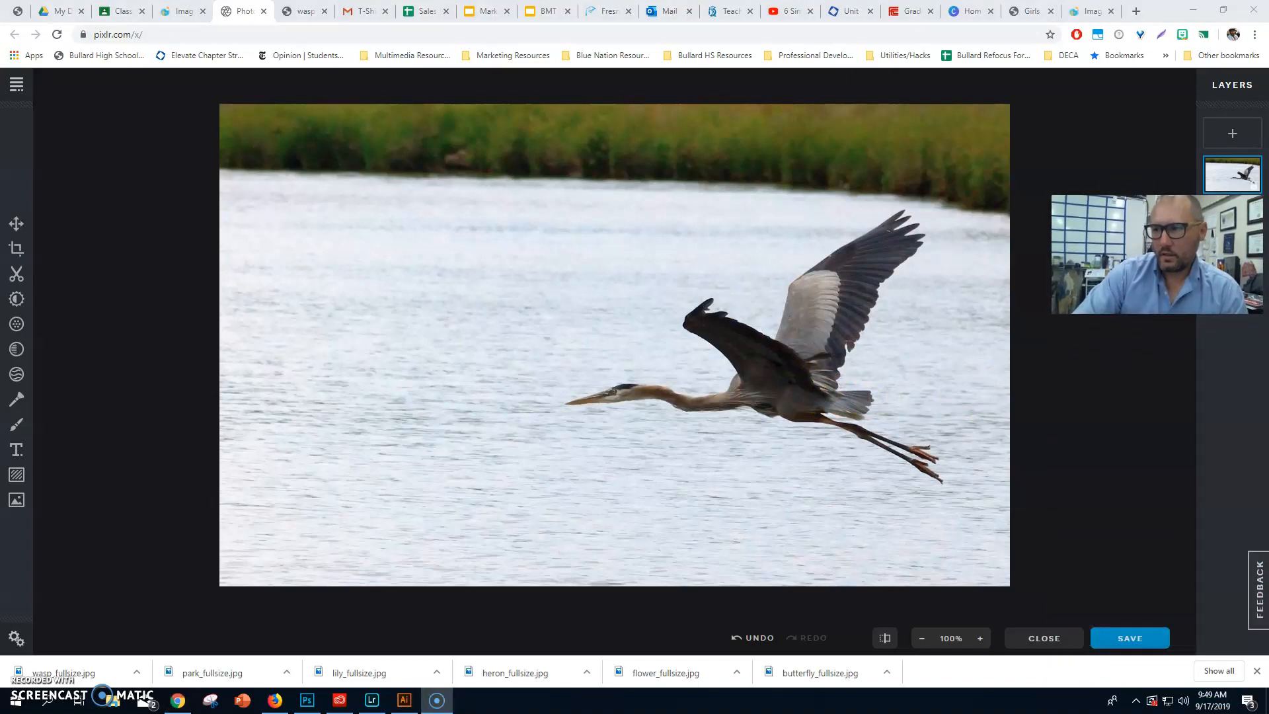
# - Download the cropped image as a high-quality JPG named heron_fullsize_after_cropped
pyautogui.click(1132, 639)
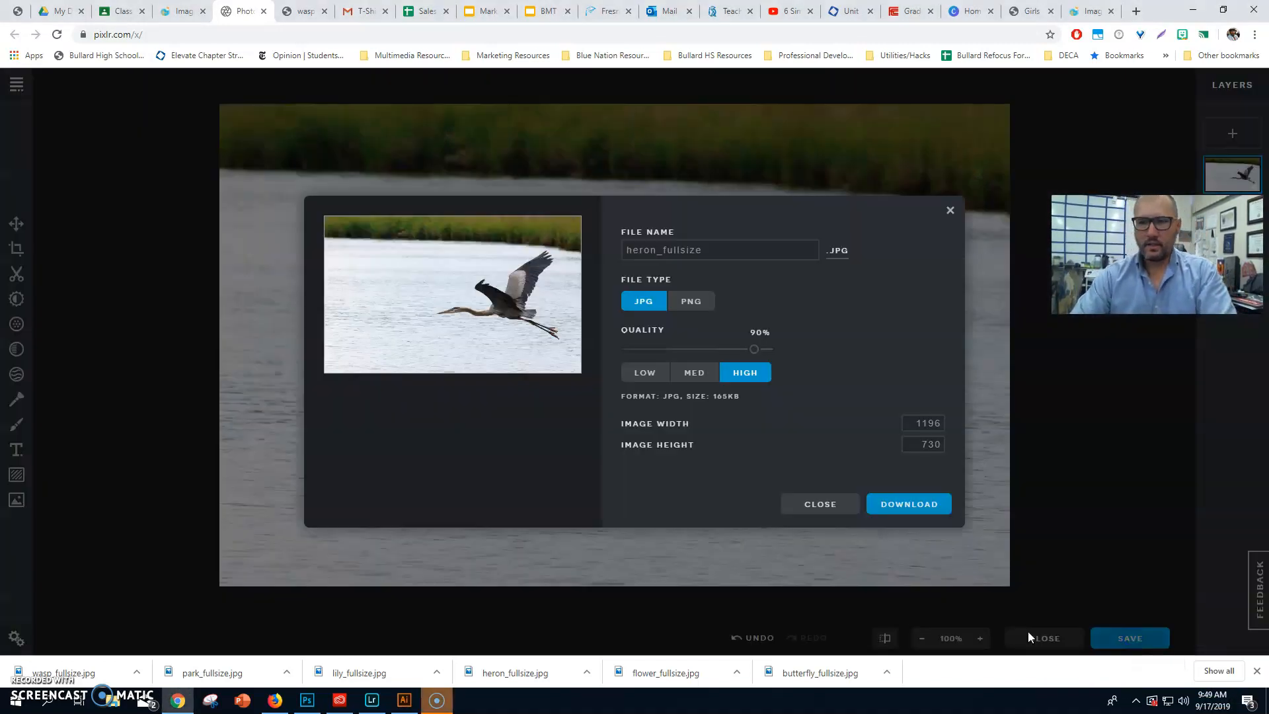
pyautogui.click(728, 243)
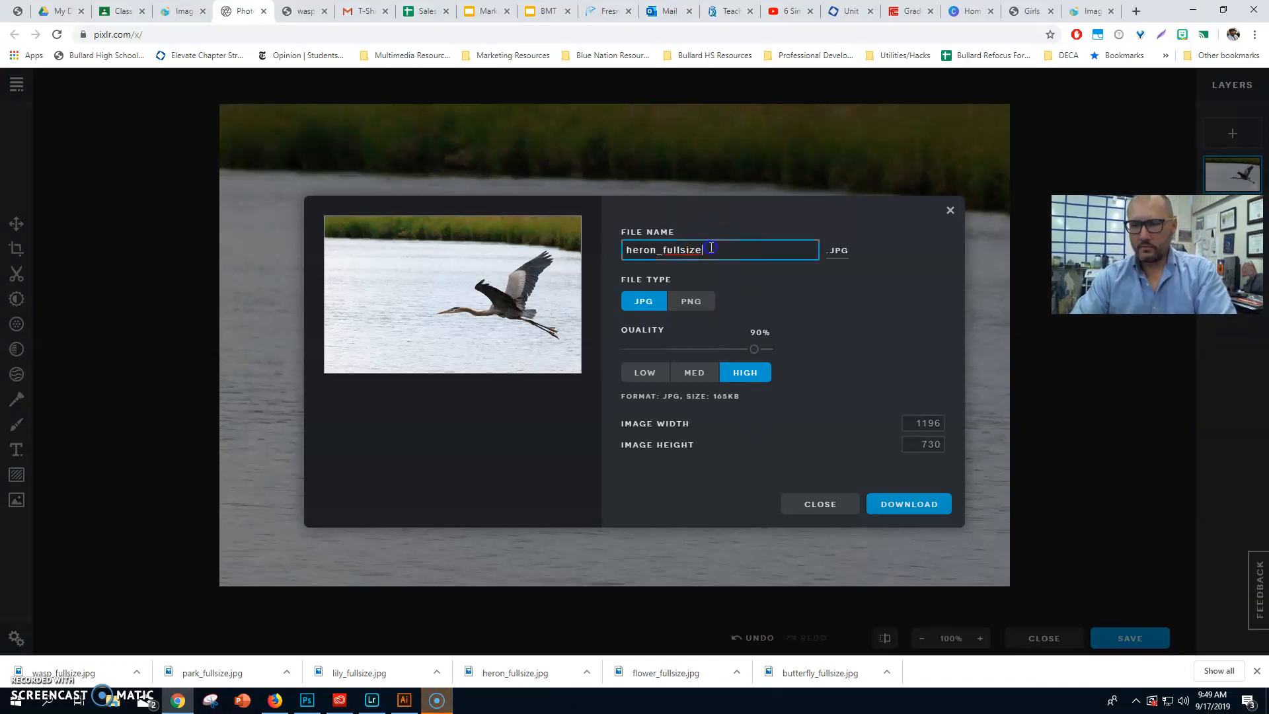
pyautogui.write('_')
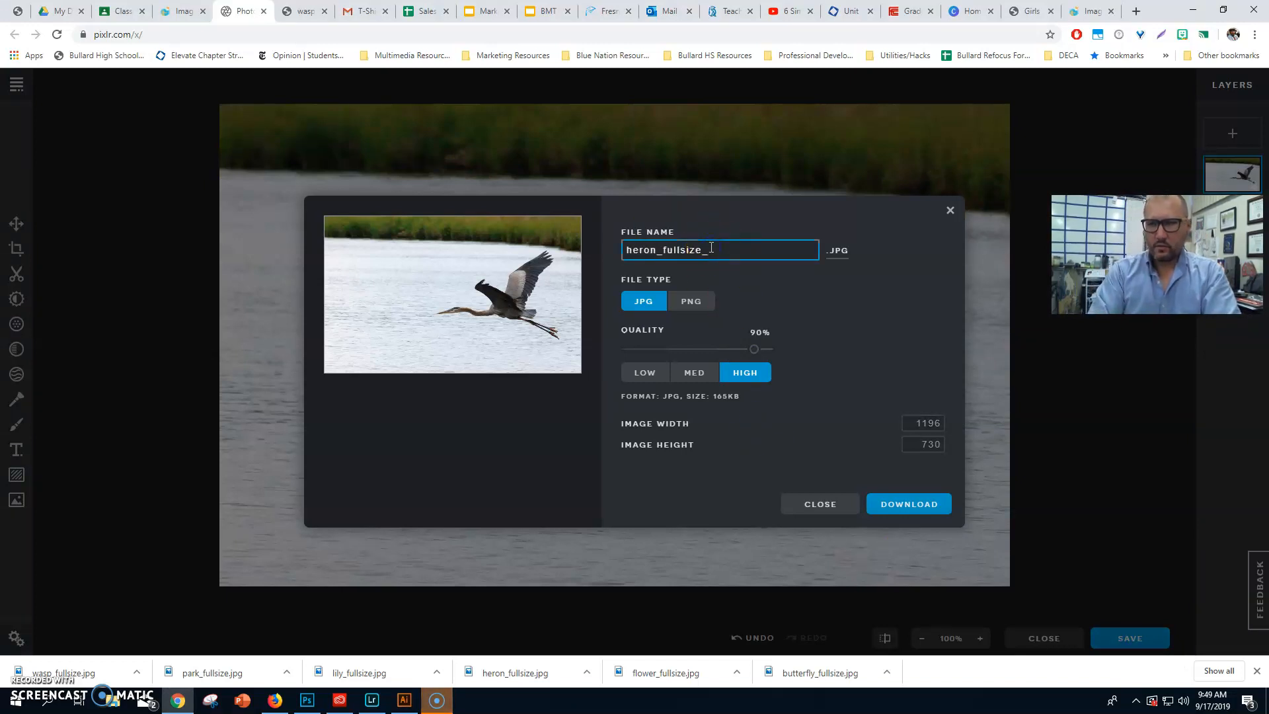
pyautogui.write('after')
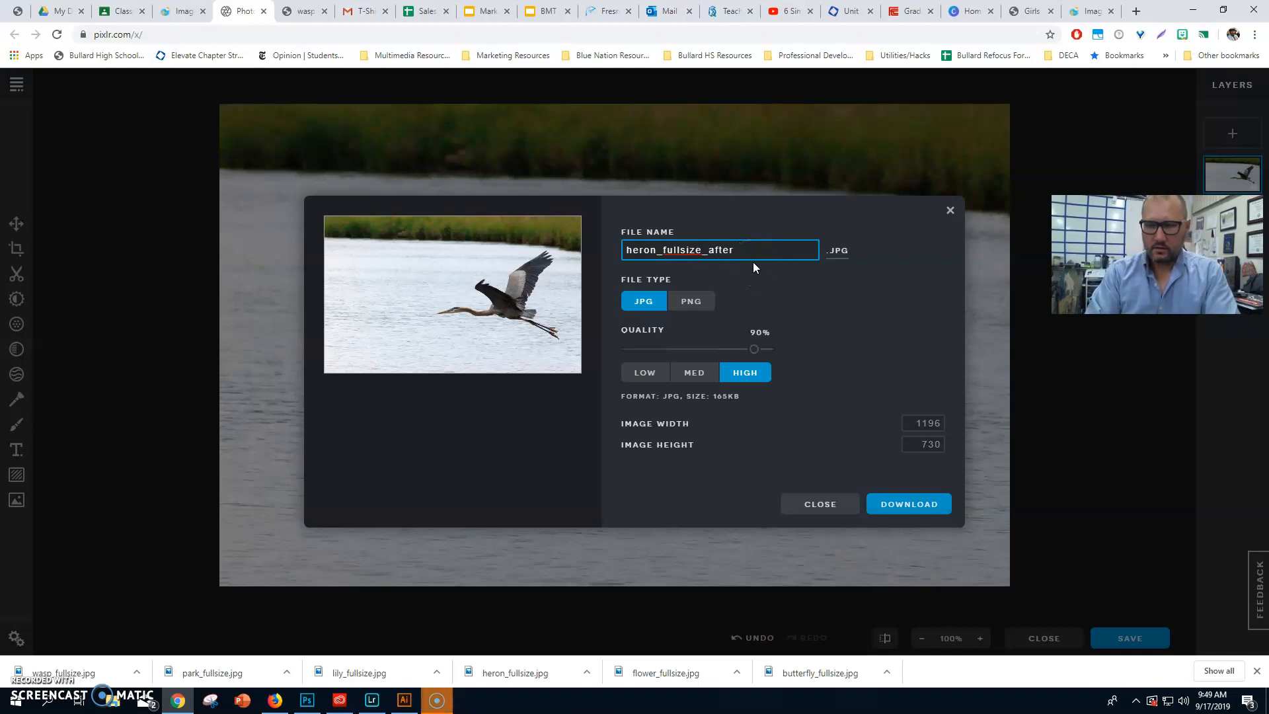
pyautogui.write('_cropped')
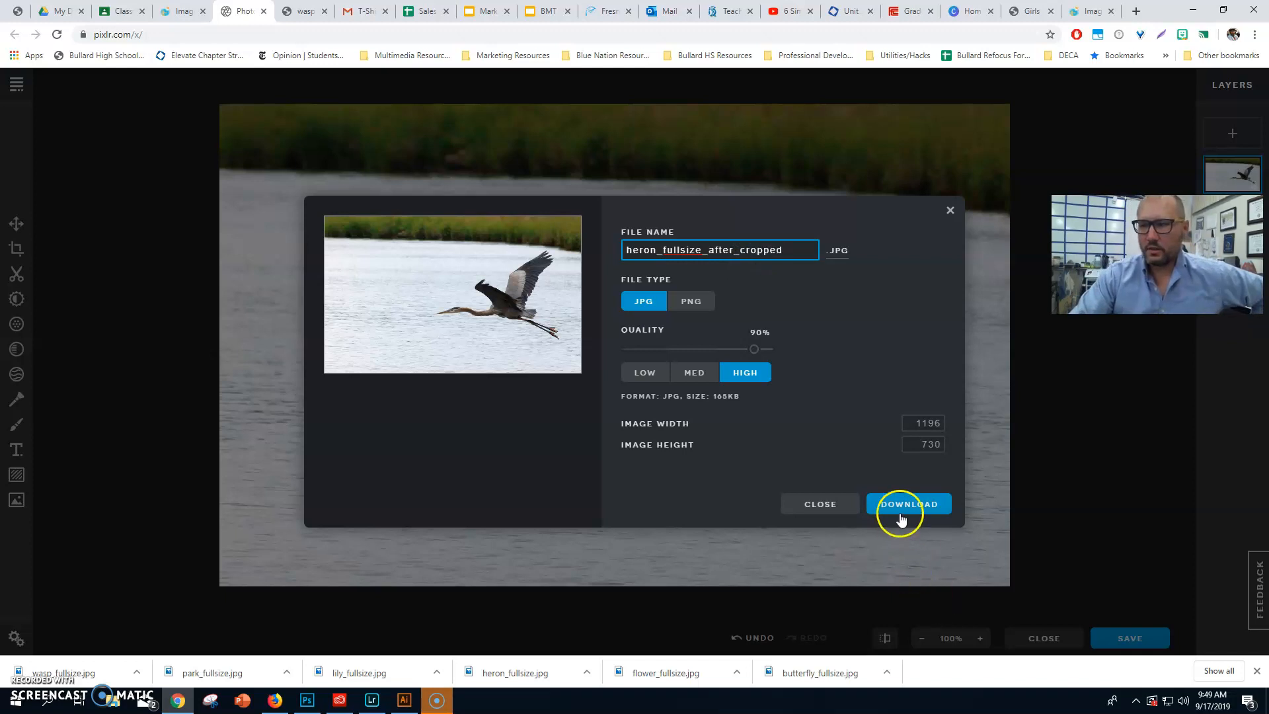
pyautogui.click(912, 504)
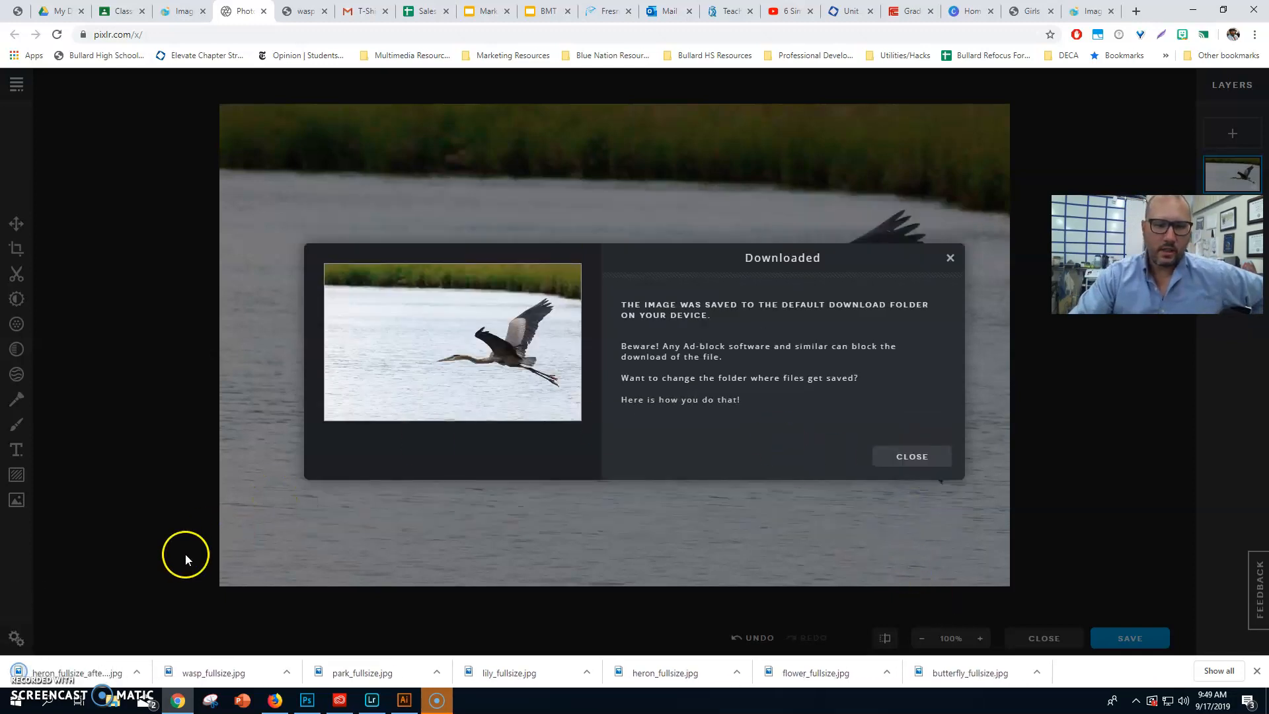
# - Show the downloaded heron_fullsize_after_cropped file in the Downloads folder, and close the folder window
pyautogui.click(135, 672)
pyautogui.click(170, 624)
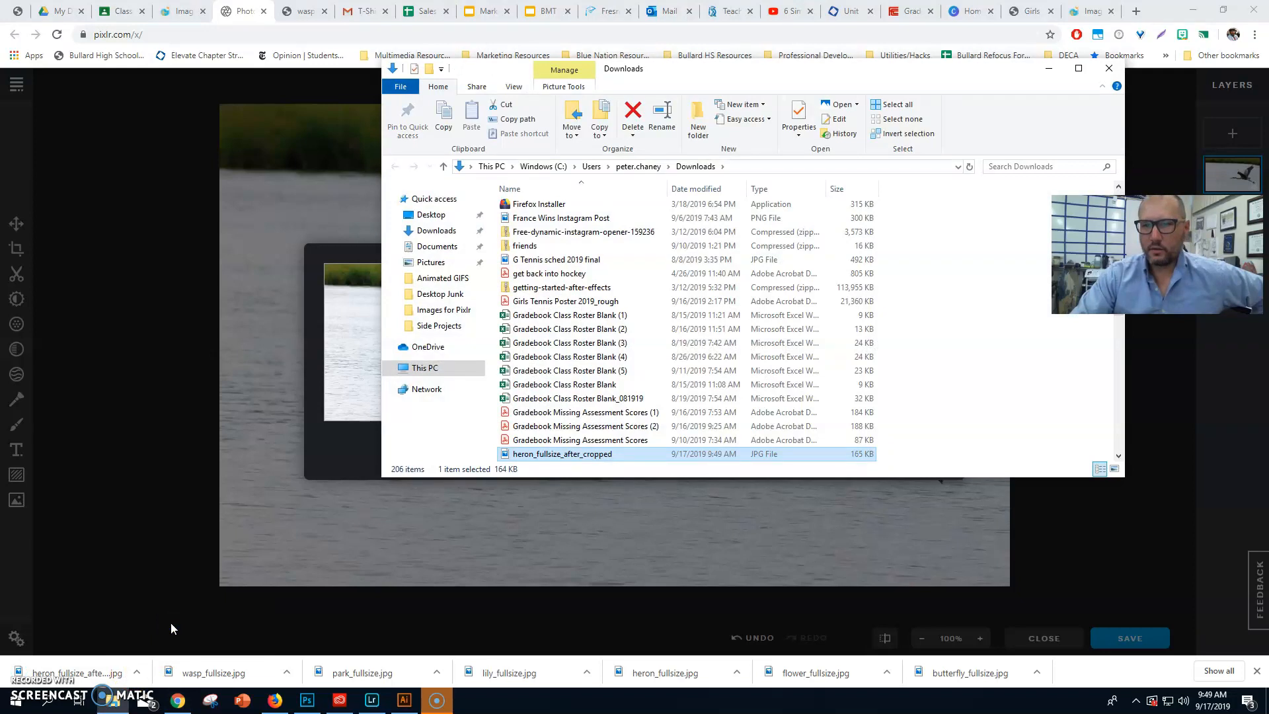
pyautogui.click(660, 455)
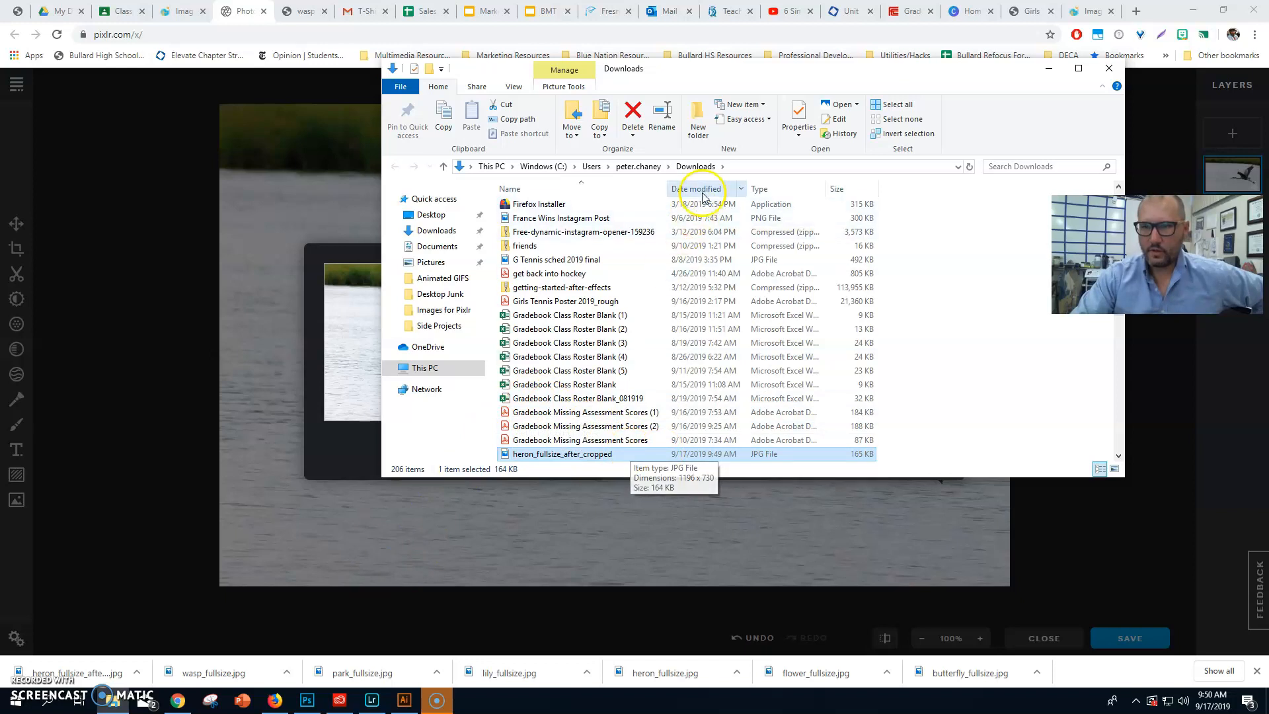
pyautogui.click(1109, 68)
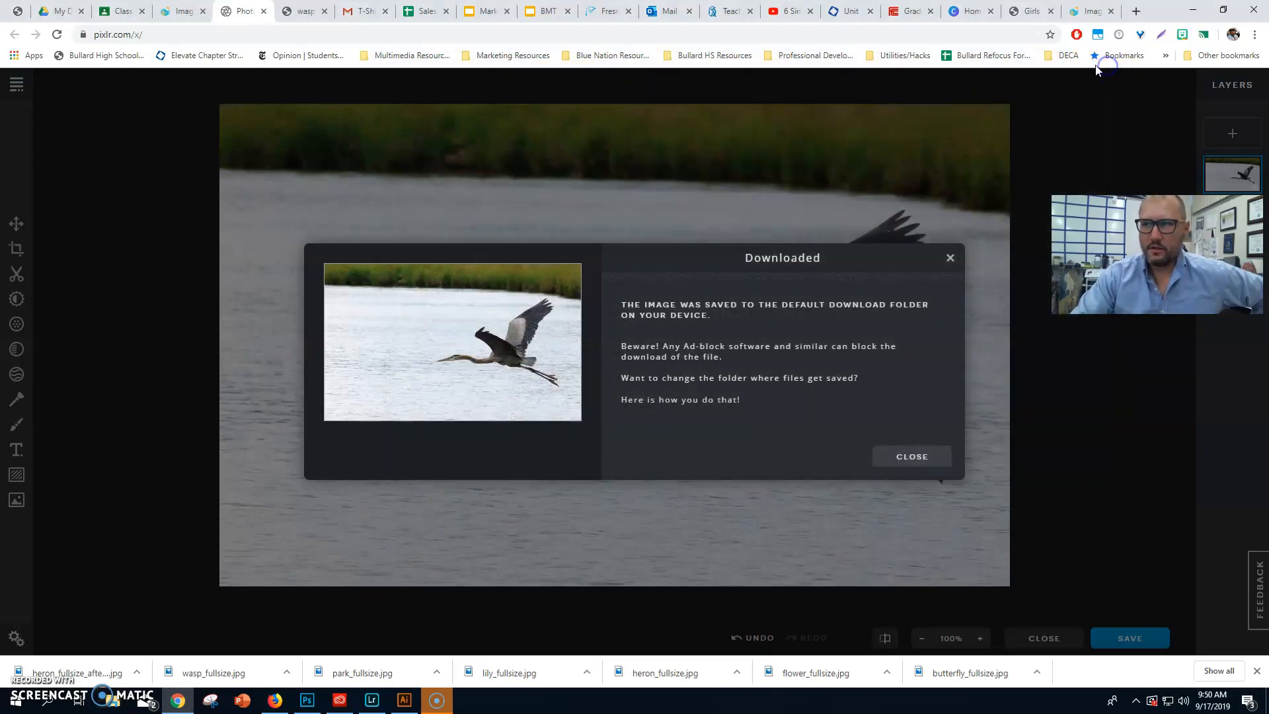
# - Reduce the browser window to expose the desktop and place the downloaded heron_fullsize_after_cropped file on it
pyautogui.click(1191, 10)
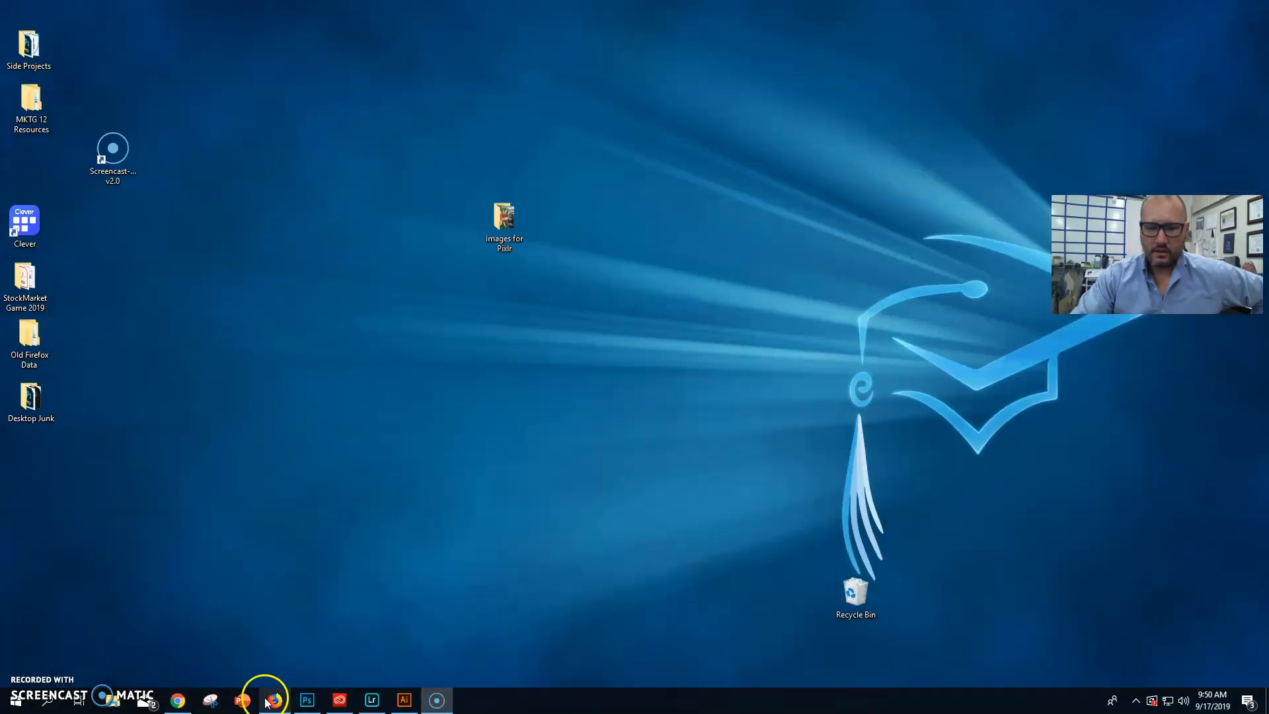
pyautogui.click(178, 699)
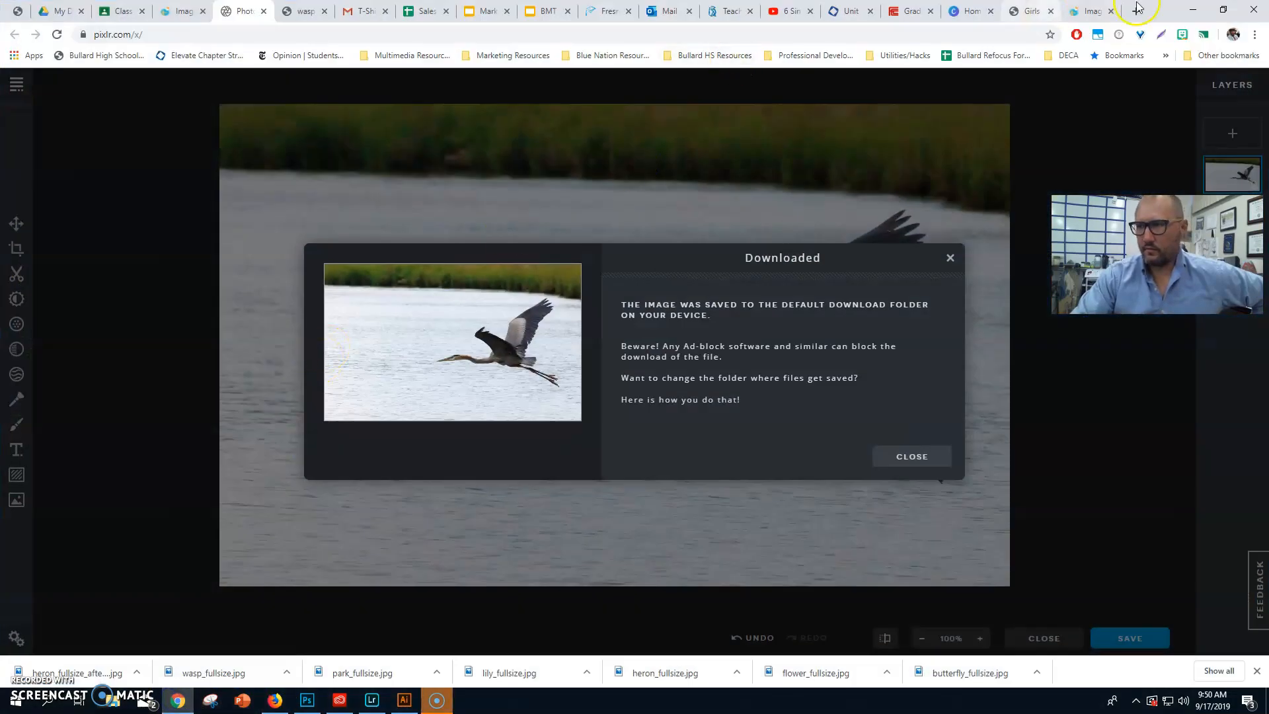
pyautogui.click(1223, 11)
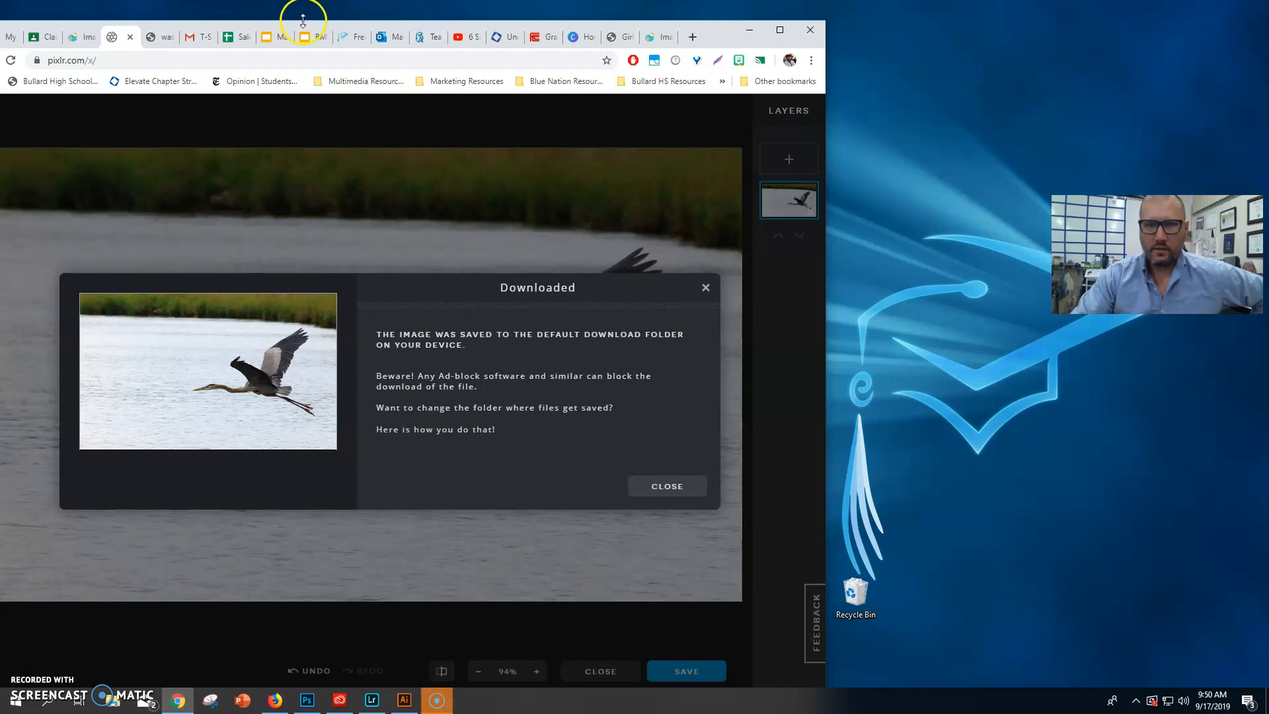
pyautogui.moveTo(303, 20); pyautogui.dragTo(565, 26)
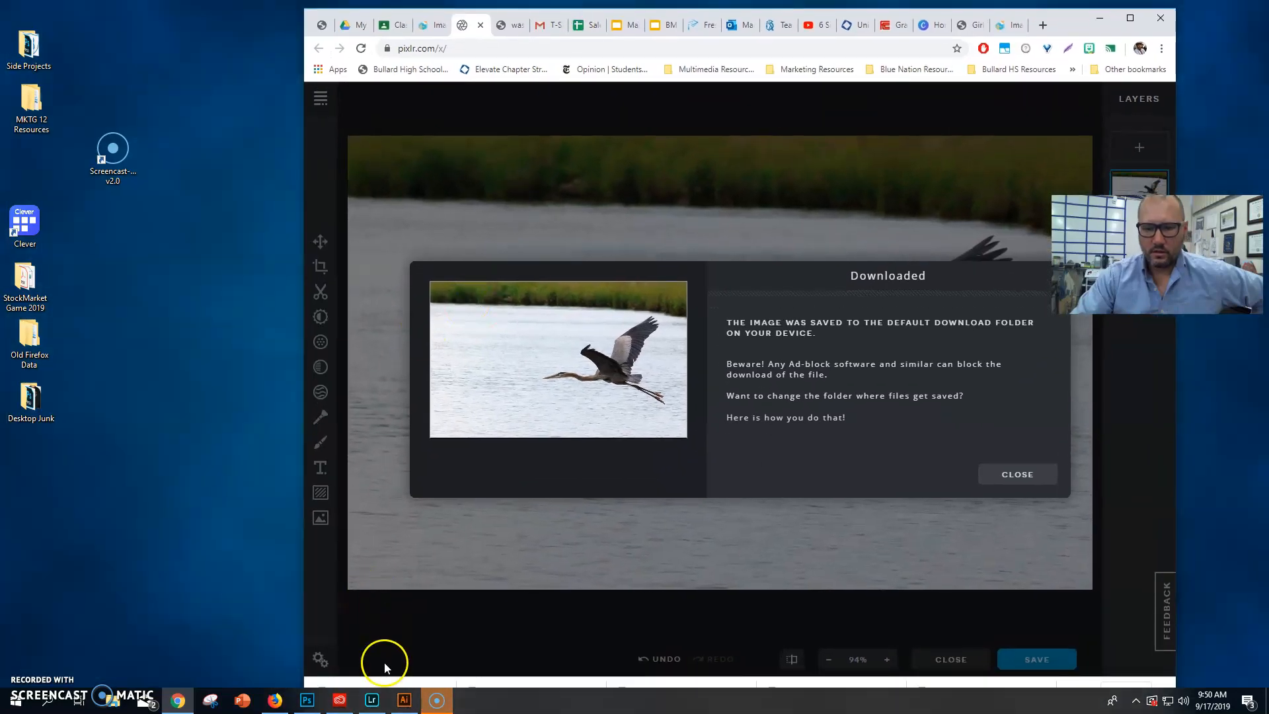
pyautogui.click(328, 688)
pyautogui.moveTo(327, 687); pyautogui.dragTo(206, 481)
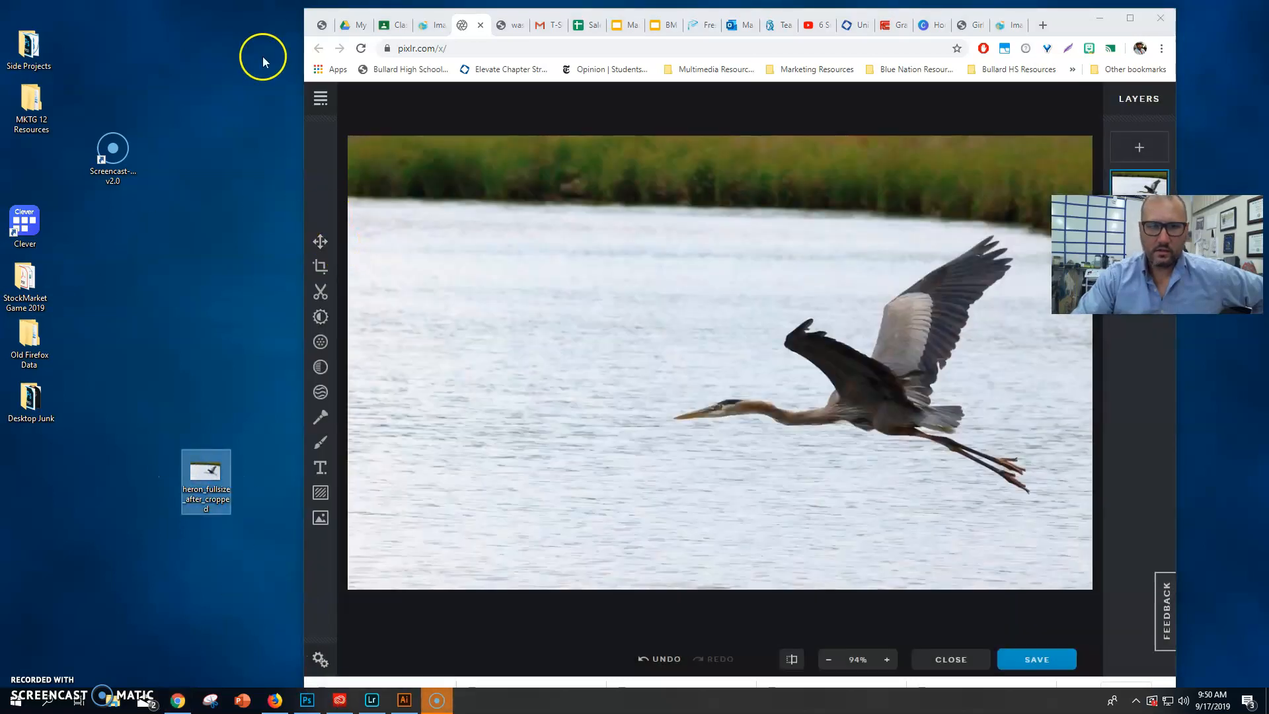
# - Uncover the Images for Pixlr folder on the desktop and move heron_fullsize_after_cropped into it
pyautogui.moveTo(405, 14); pyautogui.dragTo(474, 302)
pyautogui.click(204, 481)
pyautogui.moveTo(205, 480); pyautogui.dragTo(490, 239)
# - Check the contents of the Images for Pixlr folder for the cropped heron image, and close the folder
pyautogui.click(512, 216)
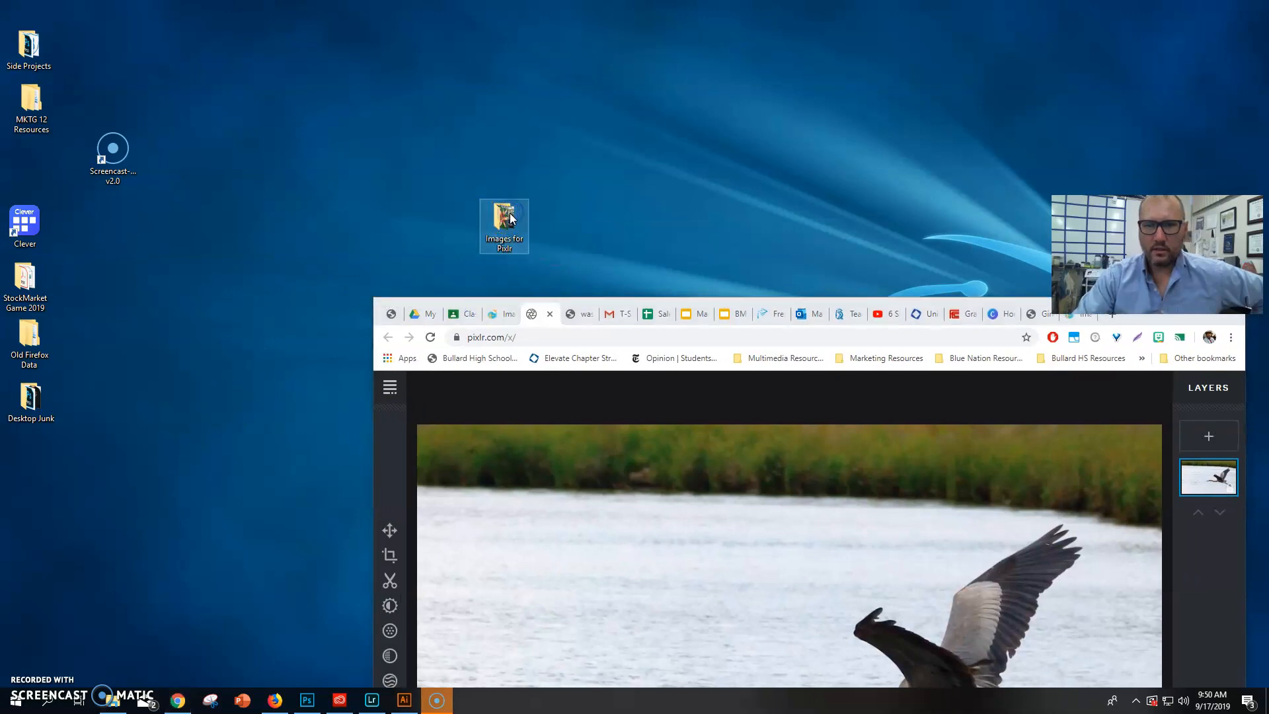
pyautogui.doubleClick(511, 217)
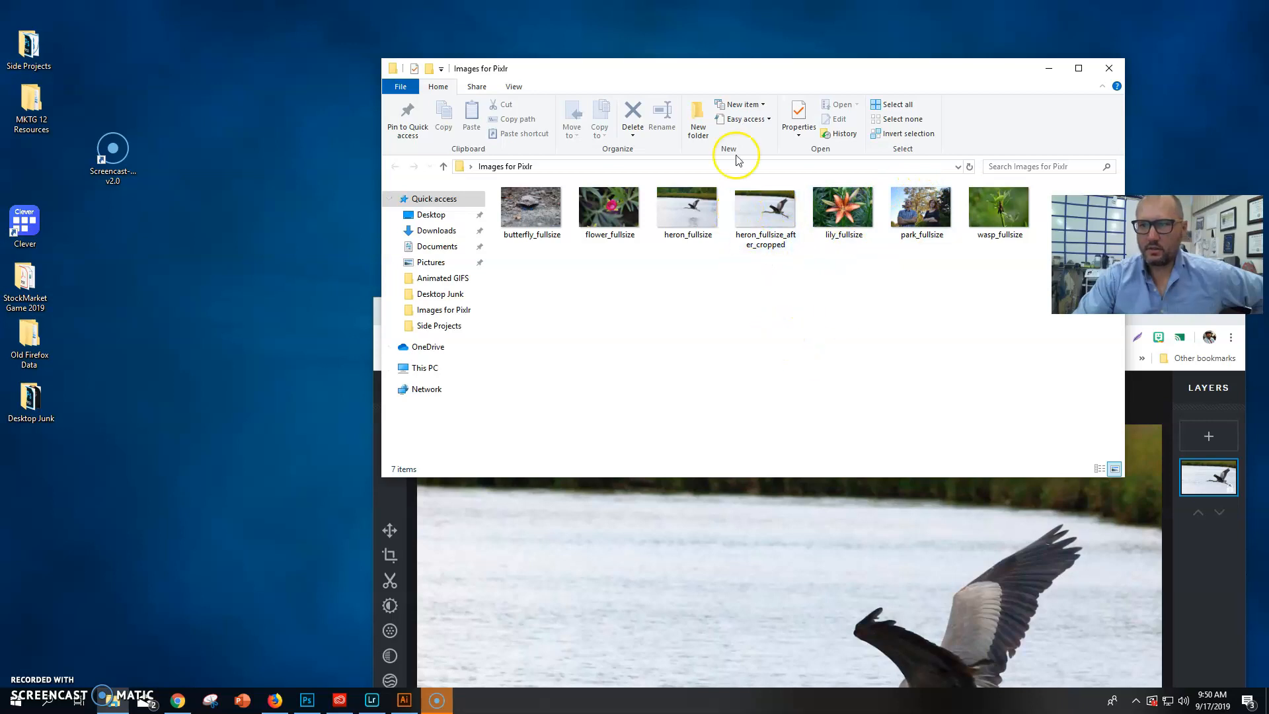
pyautogui.moveTo(844, 72); pyautogui.dragTo(574, 28)
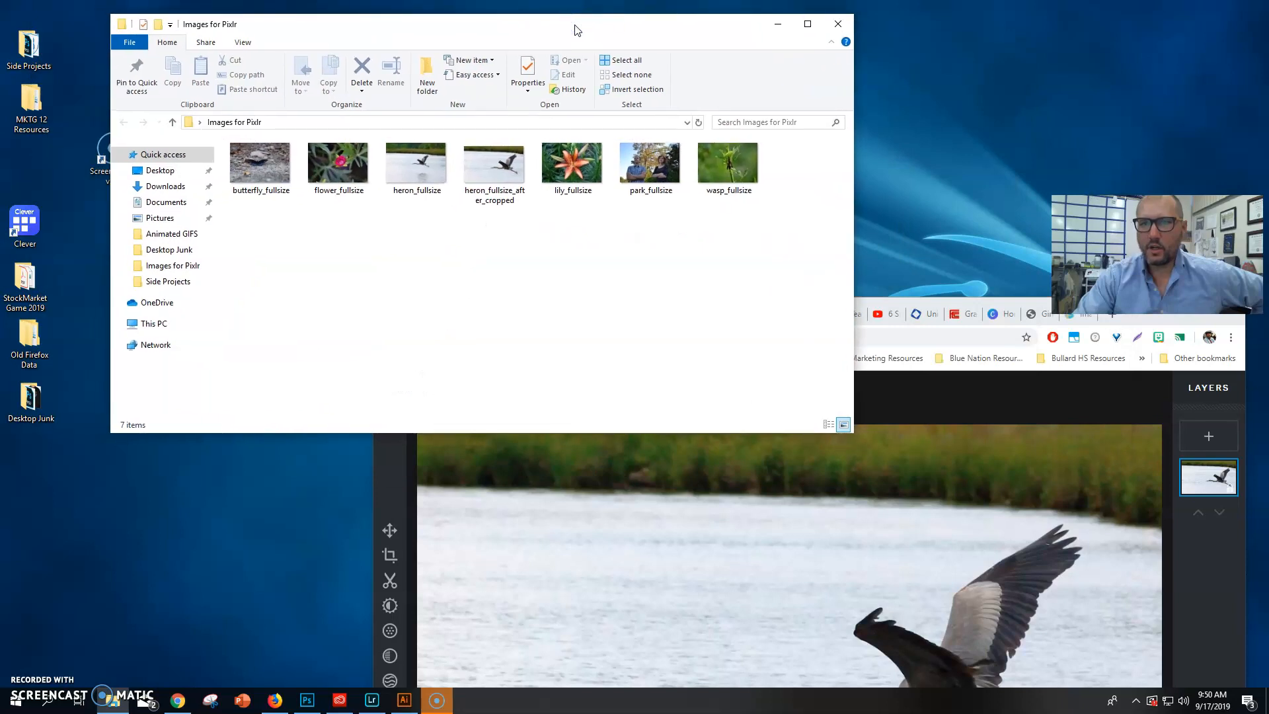
pyautogui.click(782, 57)
pyautogui.click(837, 24)
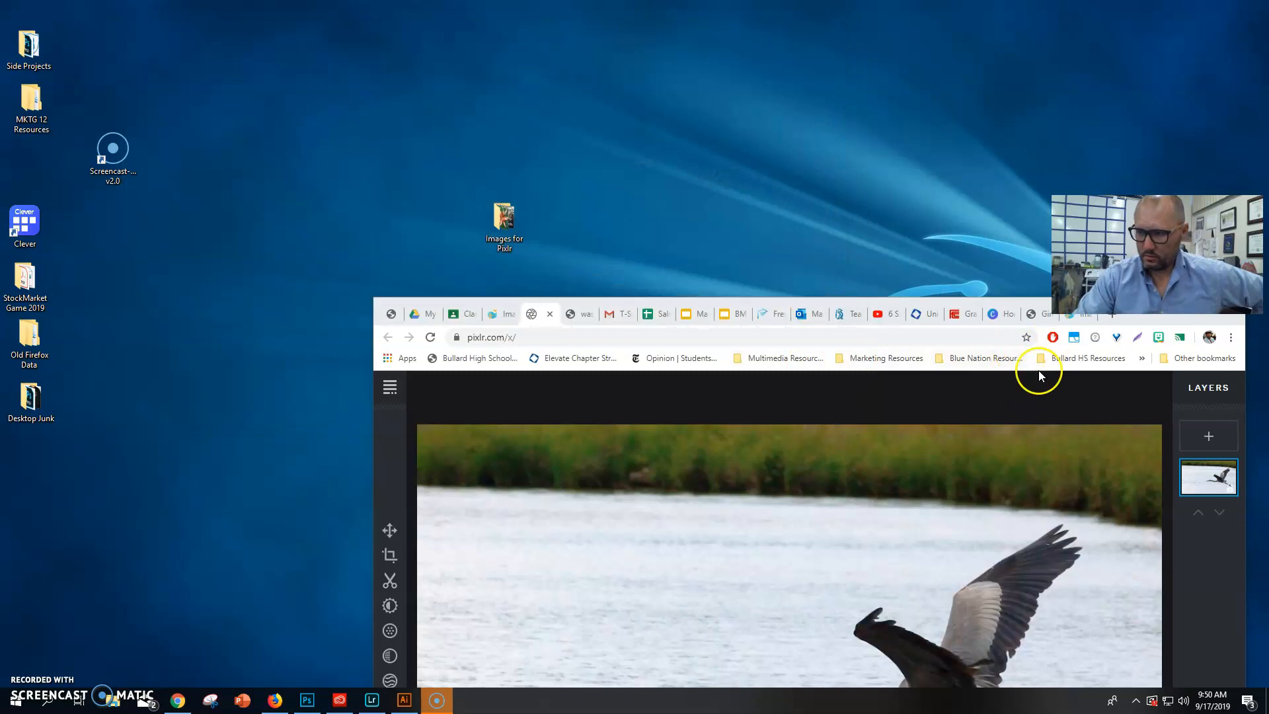
# - Maximize the browser window and close its leftover wasp_fullsize image page, ending on the Pixlr X editor
pyautogui.moveTo(890, 299); pyautogui.dragTo(575, 24)
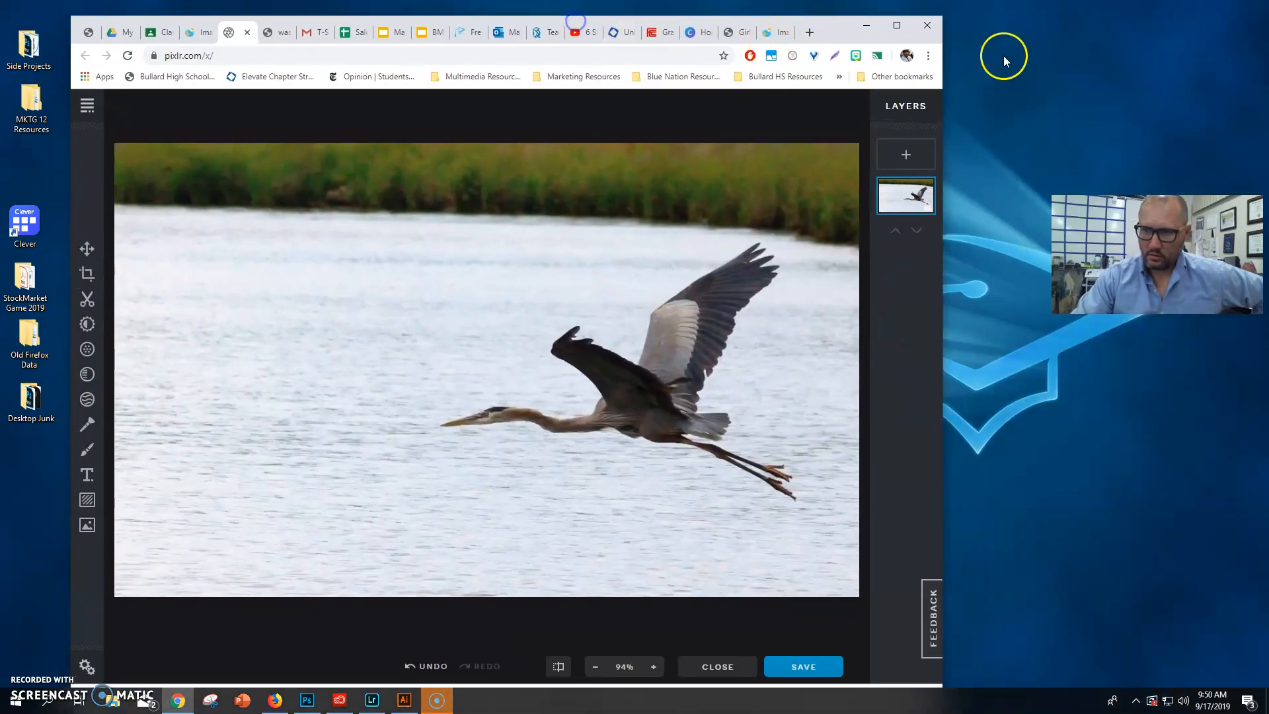
pyautogui.click(897, 26)
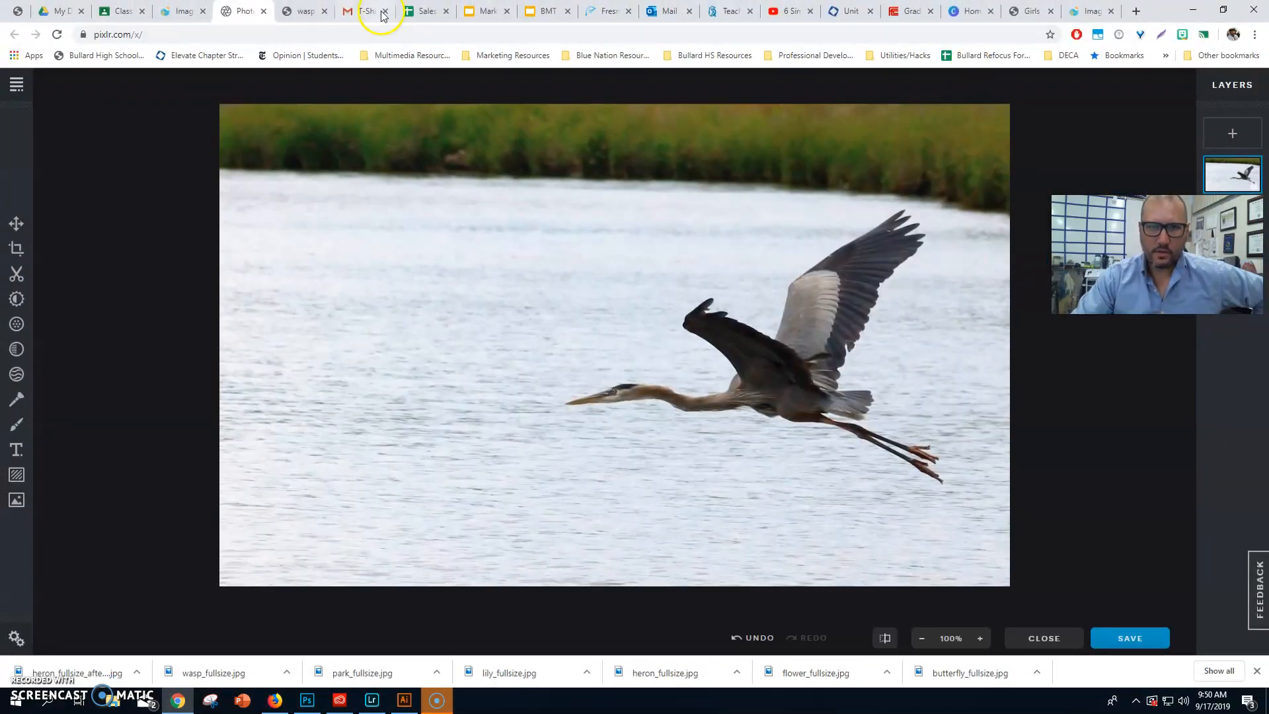
pyautogui.click(123, 9)
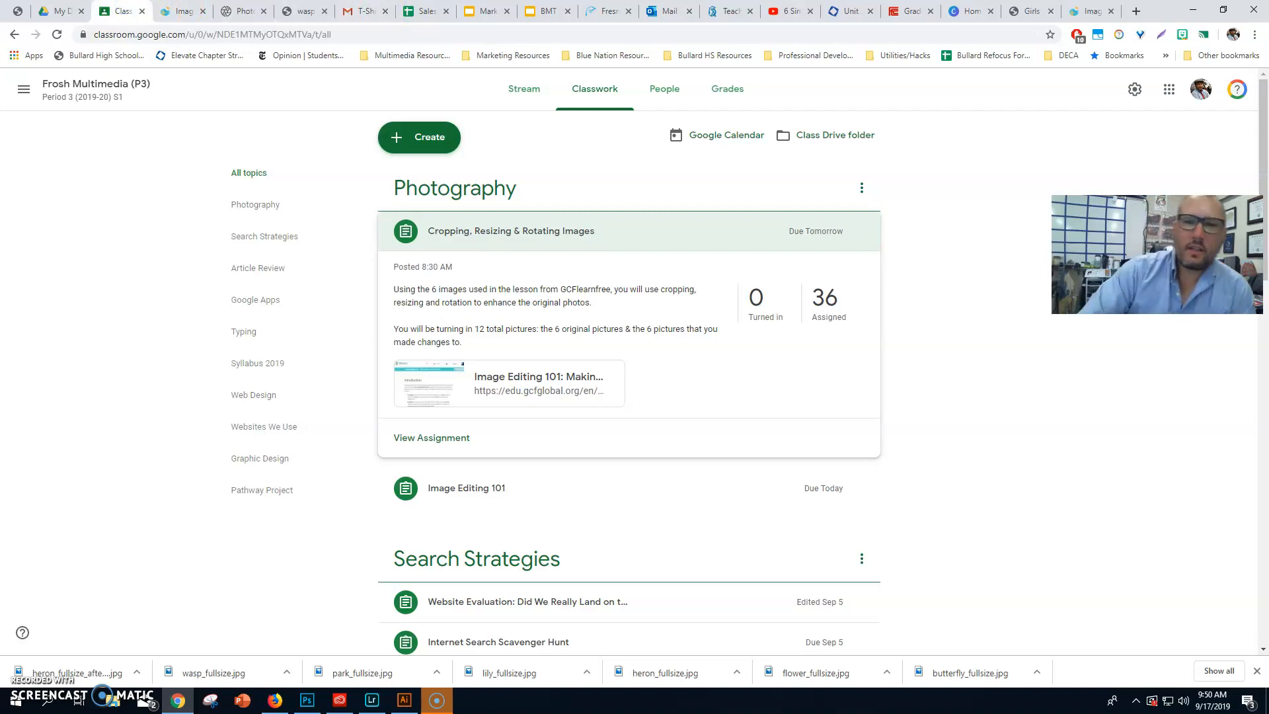
pyautogui.click(304, 12)
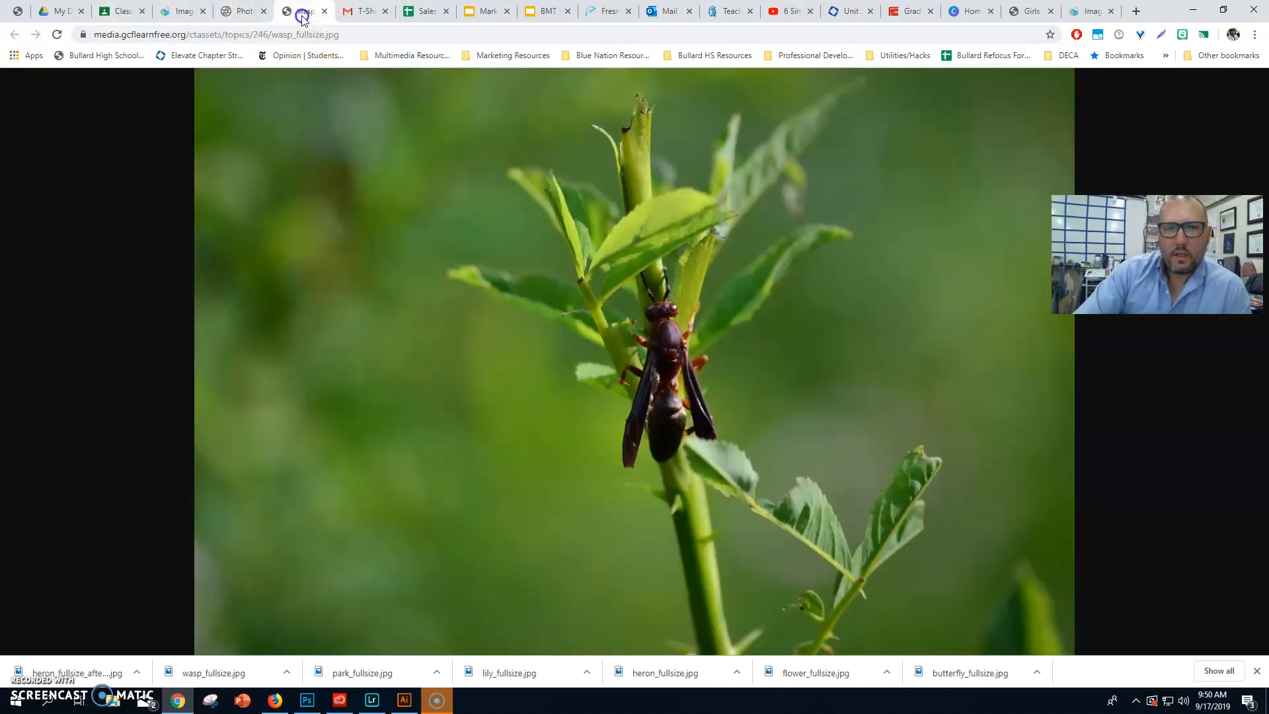
pyautogui.click(324, 11)
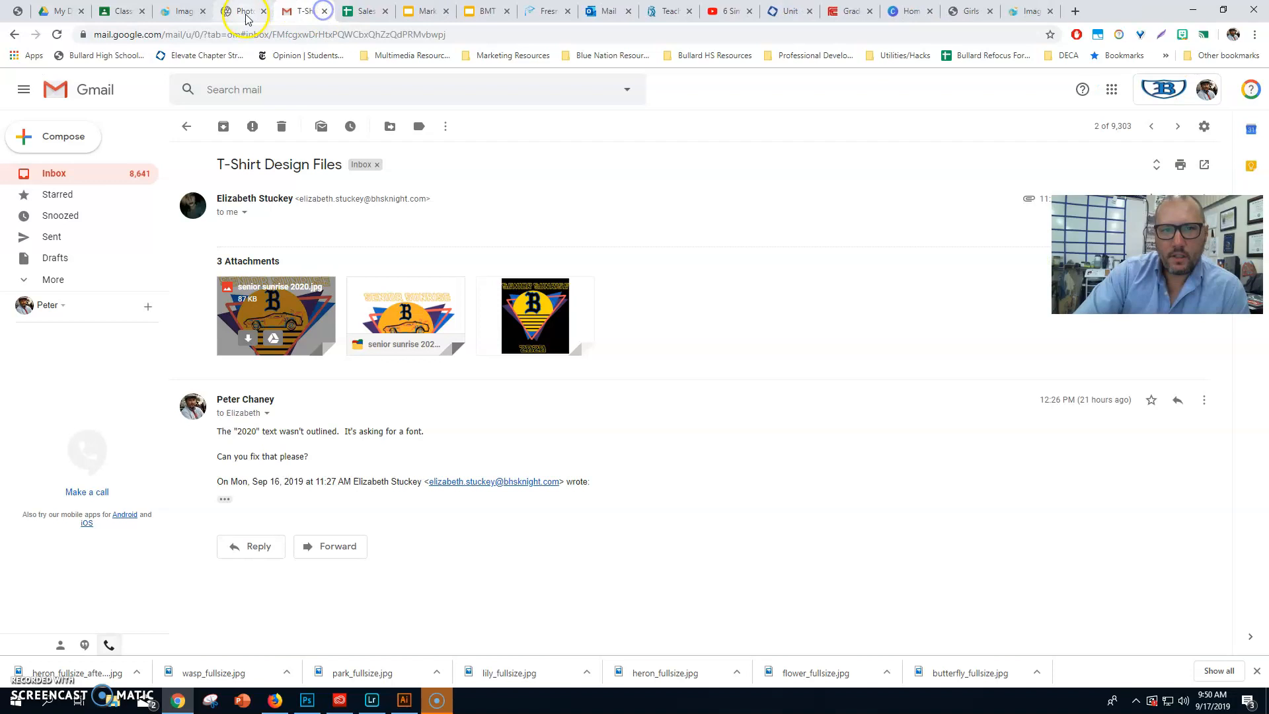
pyautogui.click(246, 13)
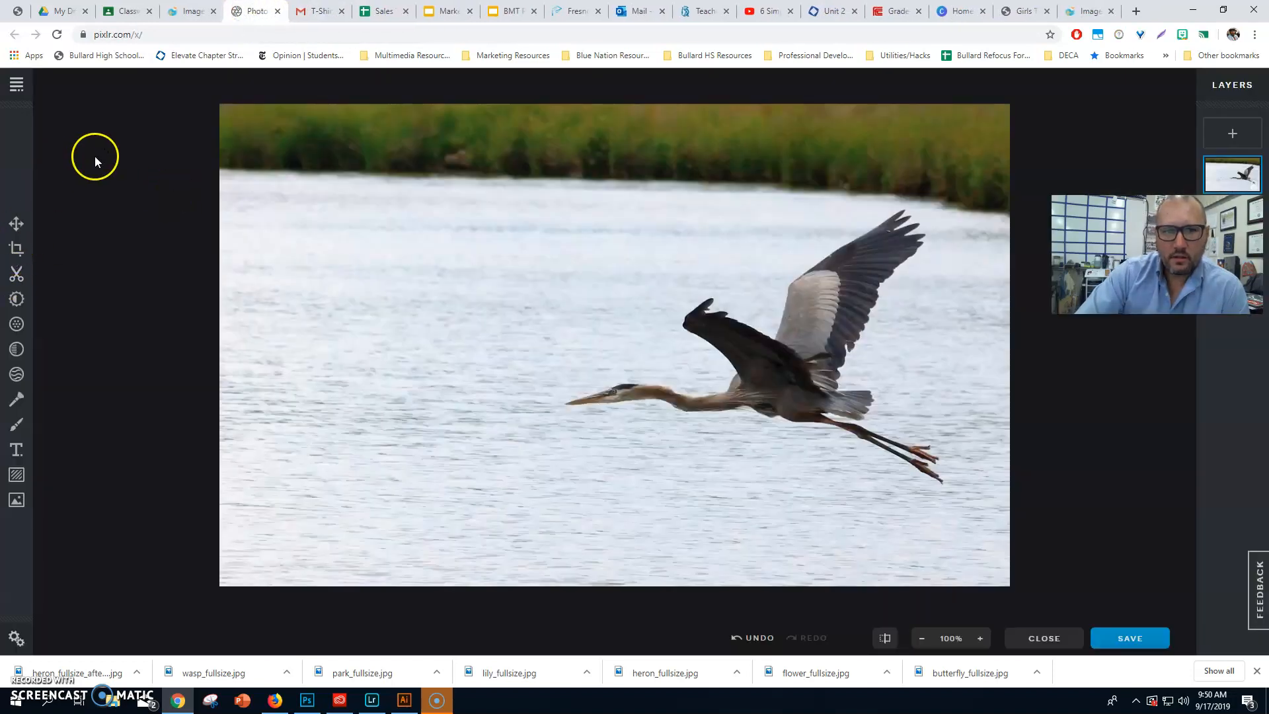
# - Close the heron image and open wasp_fullsize from the Images for Pixlr folder, pre-resized to Full HD at 1920 x 1280
pyautogui.click(1055, 638)
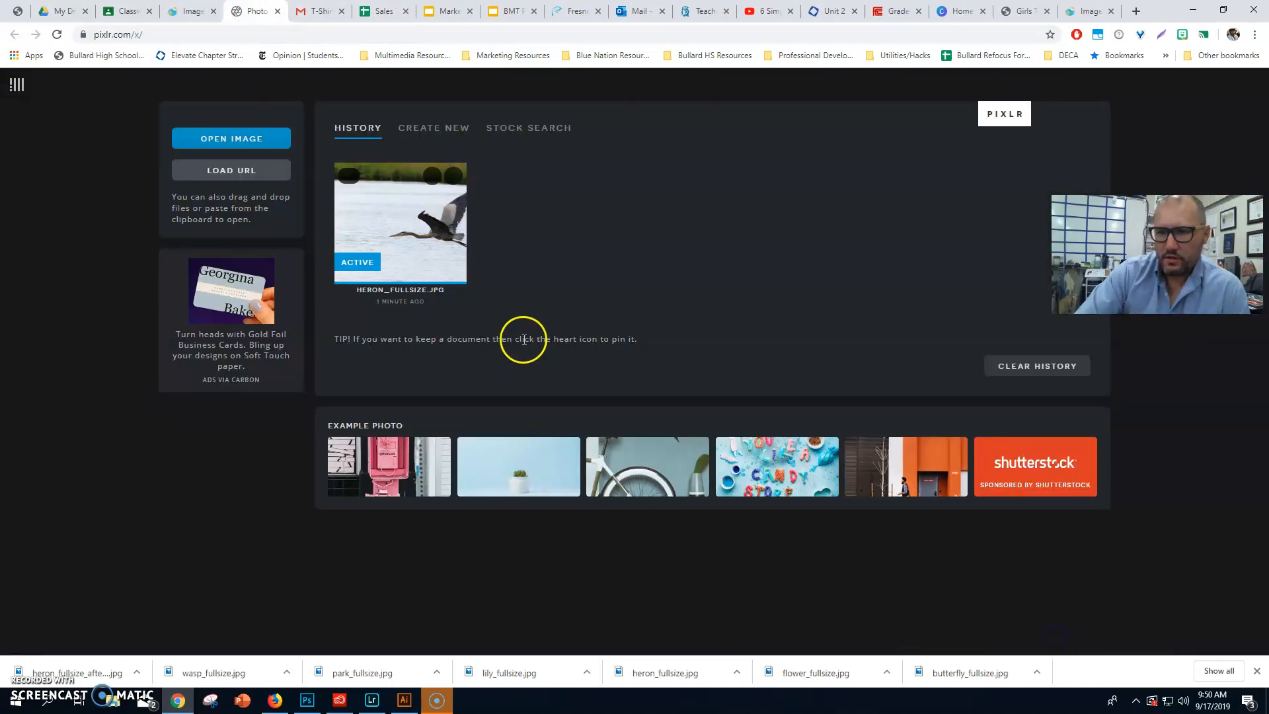
pyautogui.click(221, 133)
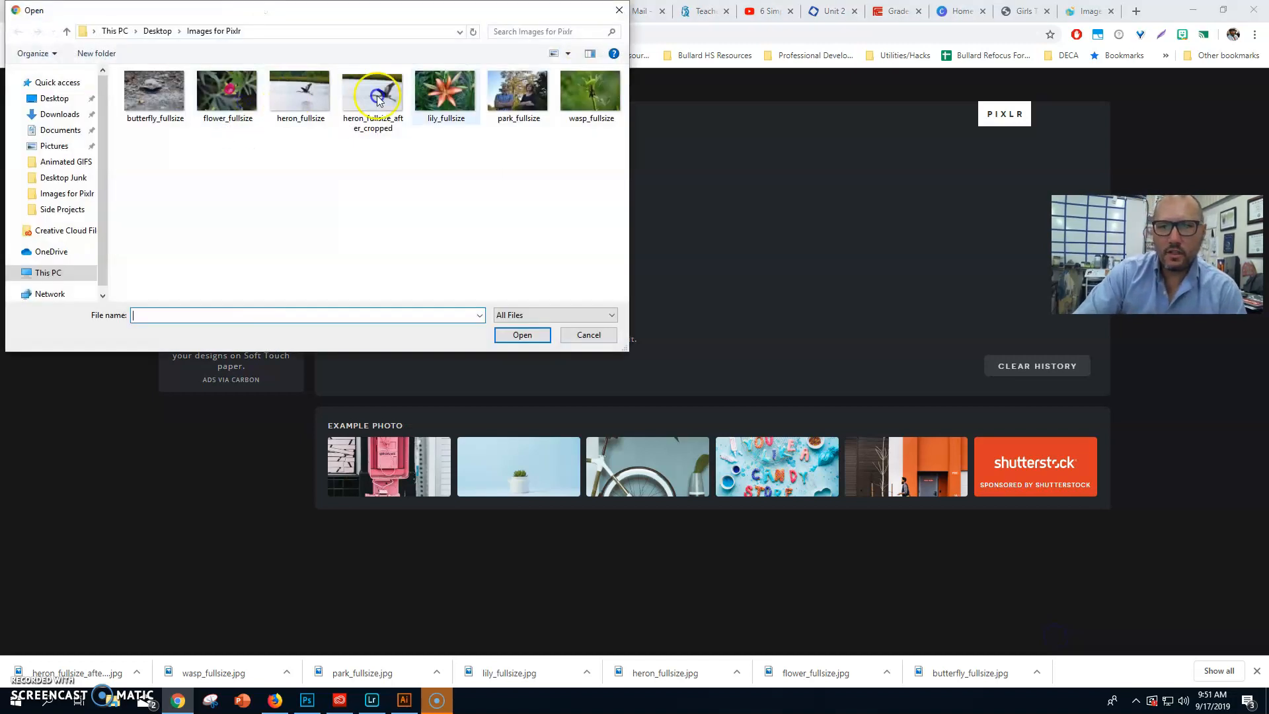
pyautogui.doubleClick(597, 98)
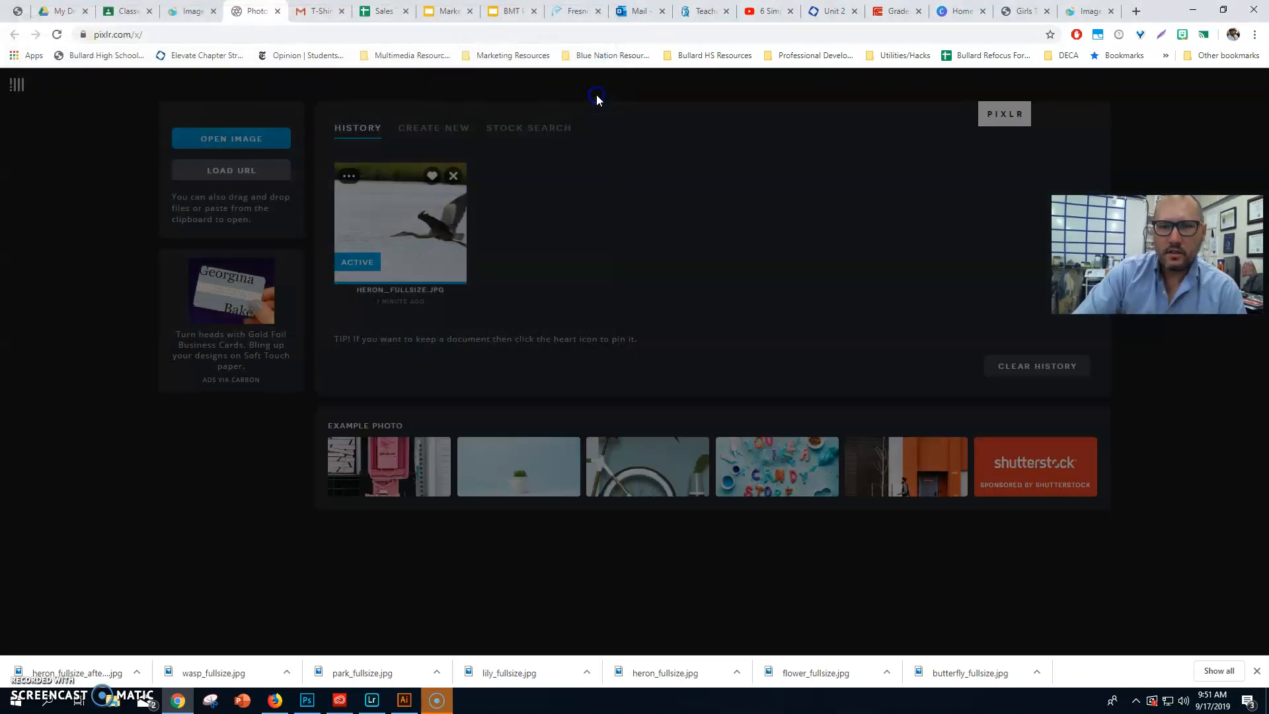
pyautogui.click(581, 342)
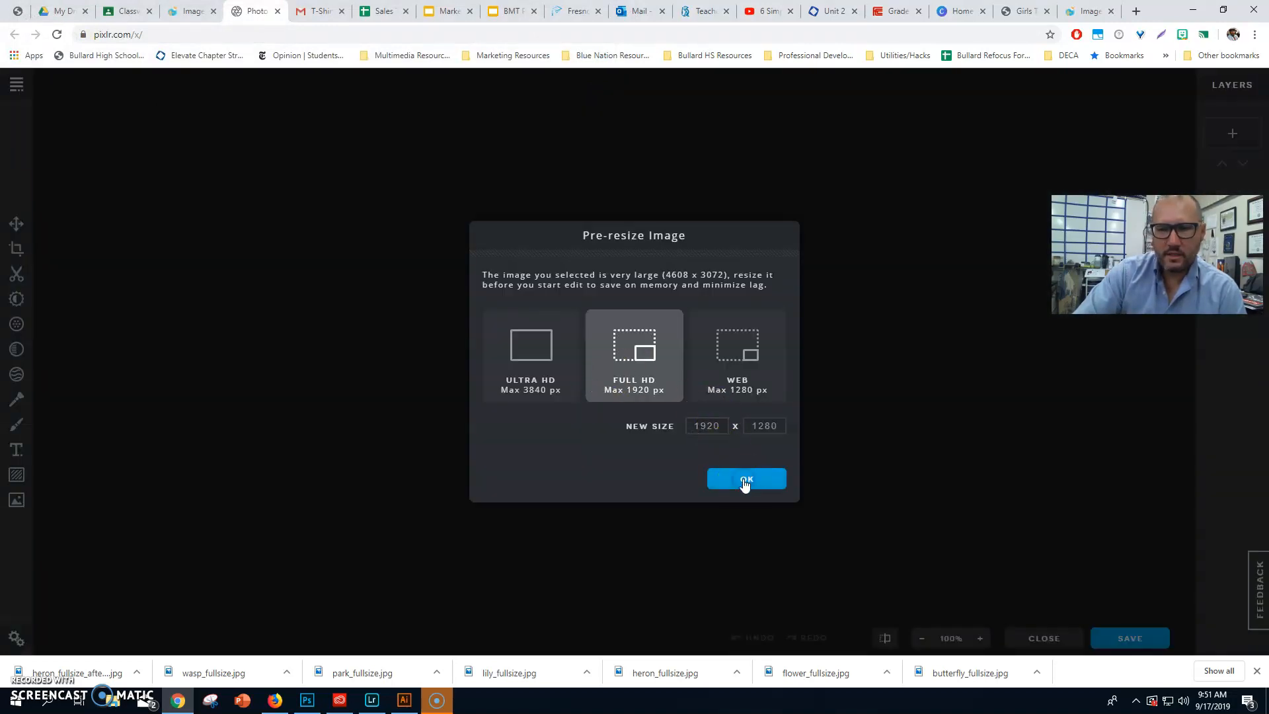
pyautogui.click(744, 483)
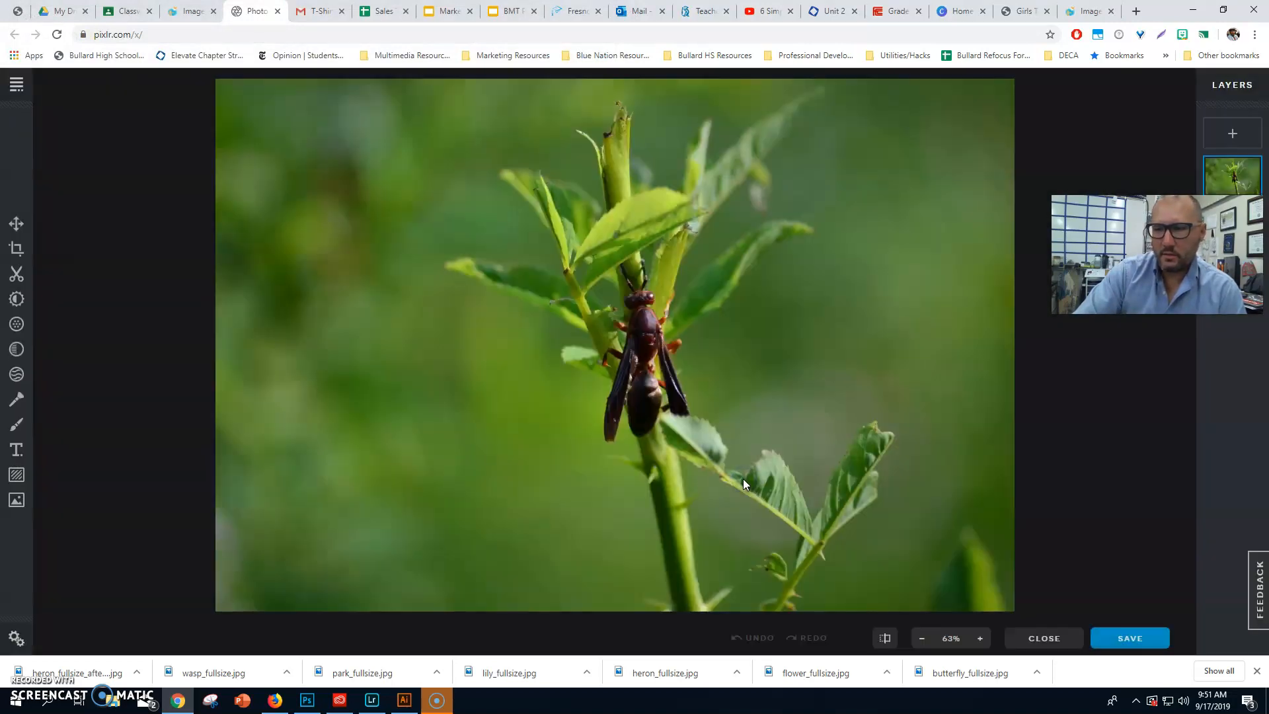
# - Resize the wasp image to a width of 950 and a height of 633 with Constrain Proportions switched off
pyautogui.click(18, 225)
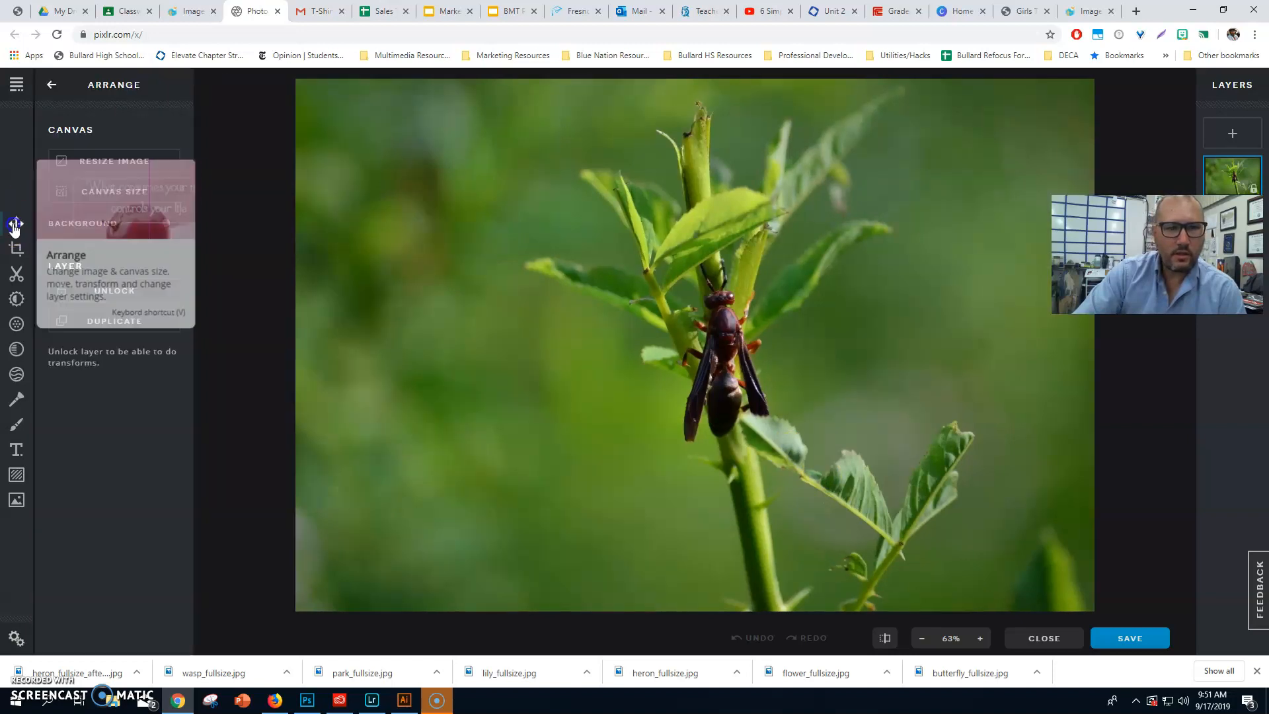
pyautogui.click(113, 161)
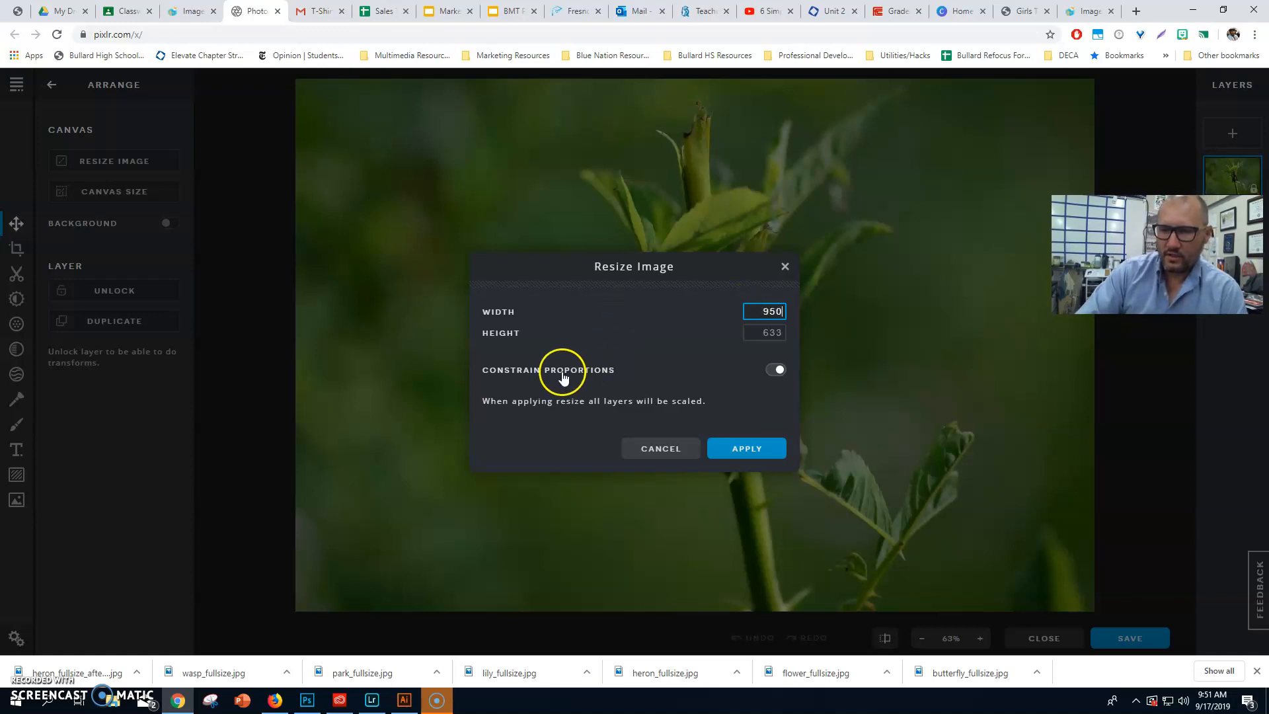
pyautogui.click(777, 370)
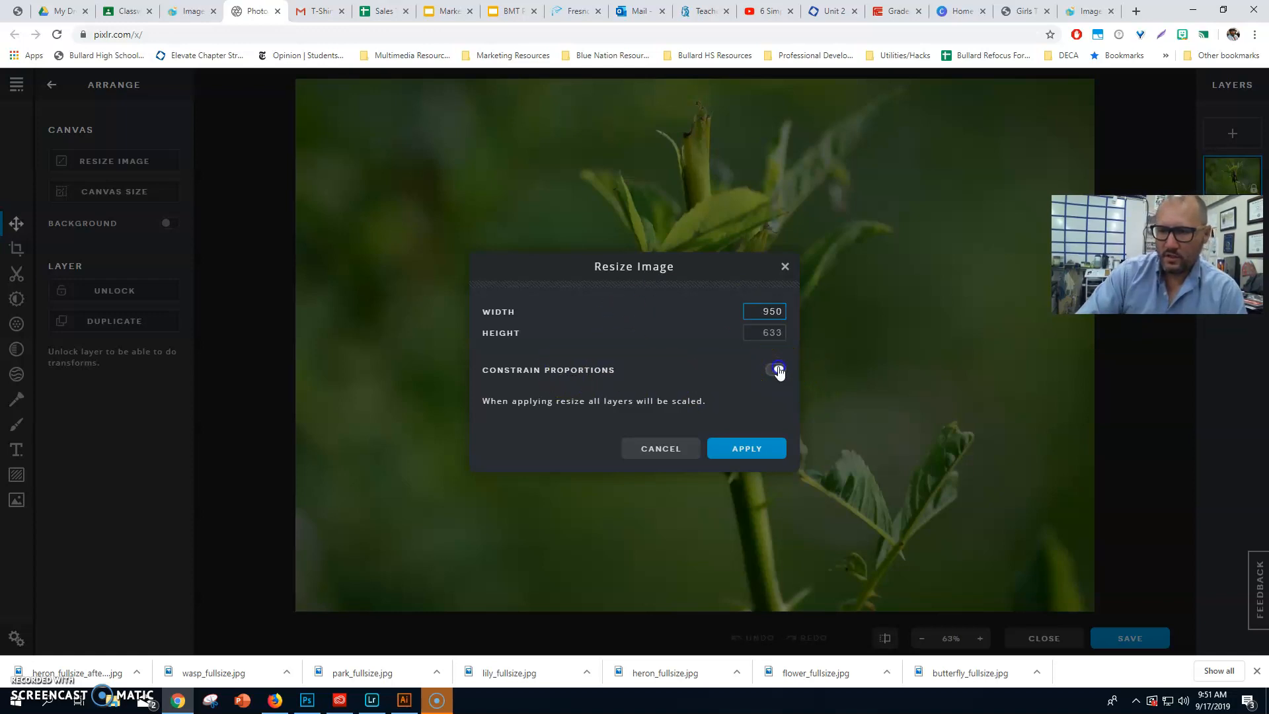
pyautogui.click(767, 333)
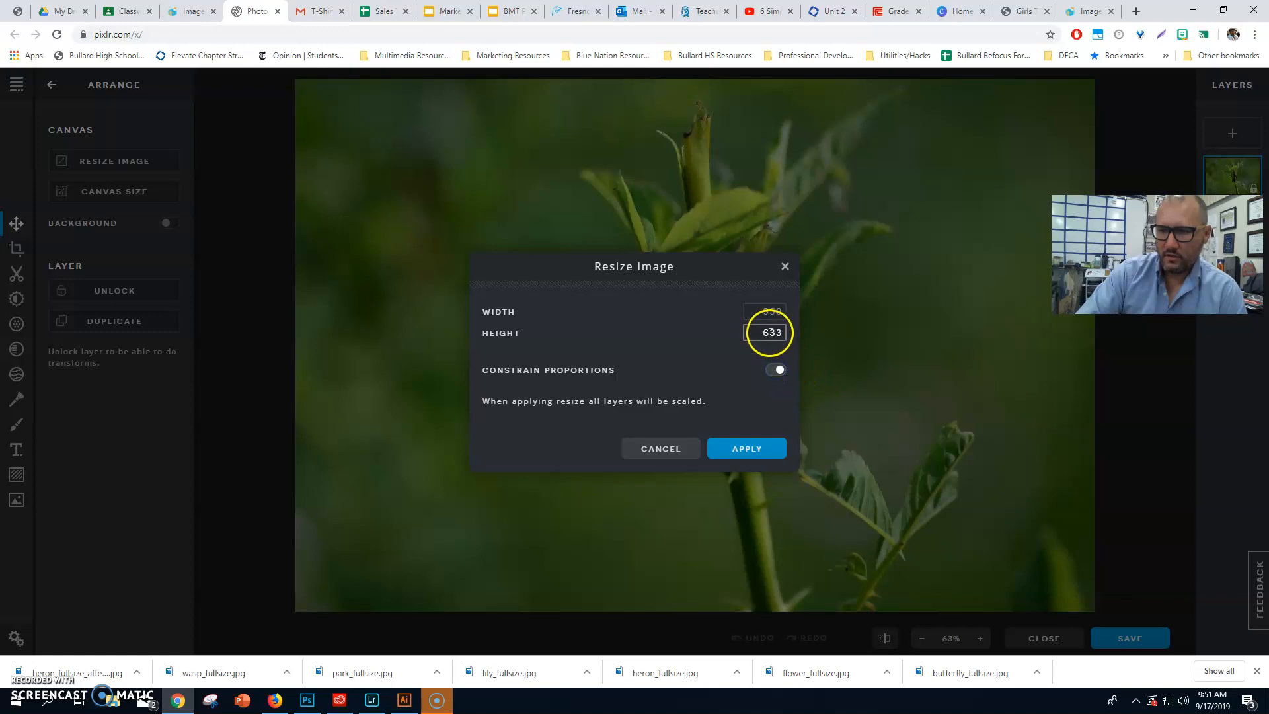
pyautogui.click(780, 374)
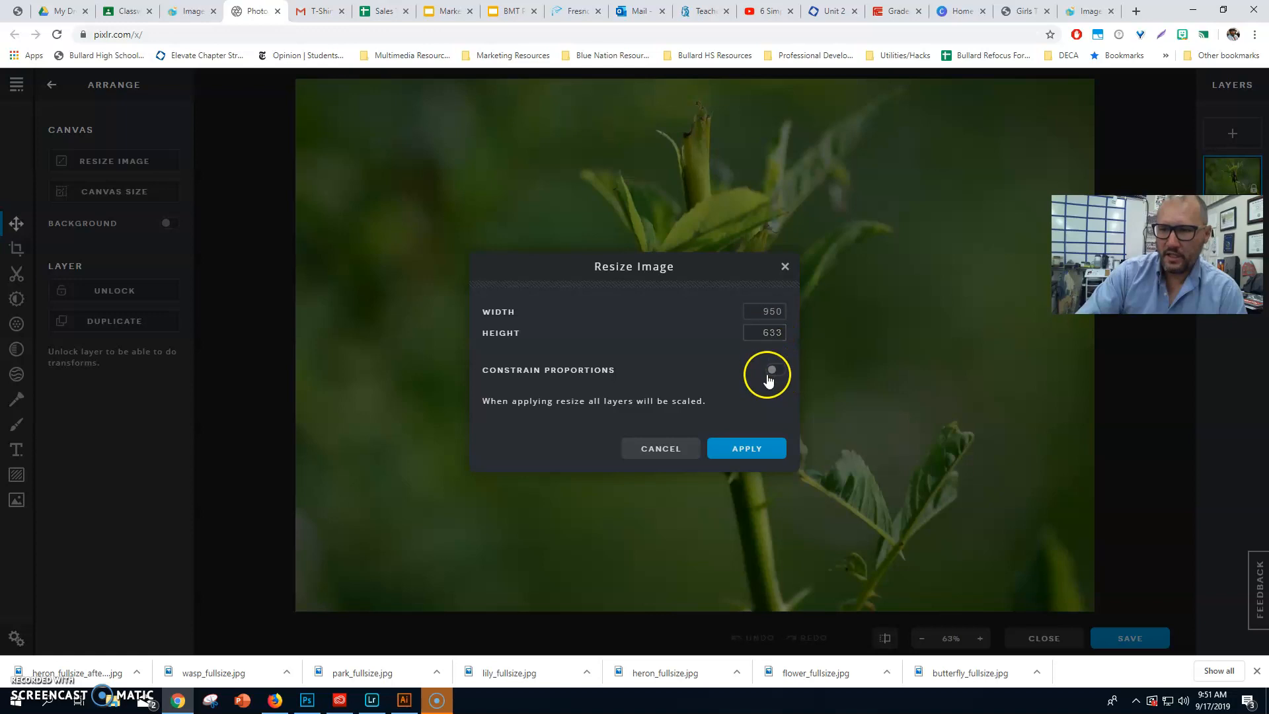
pyautogui.click(749, 450)
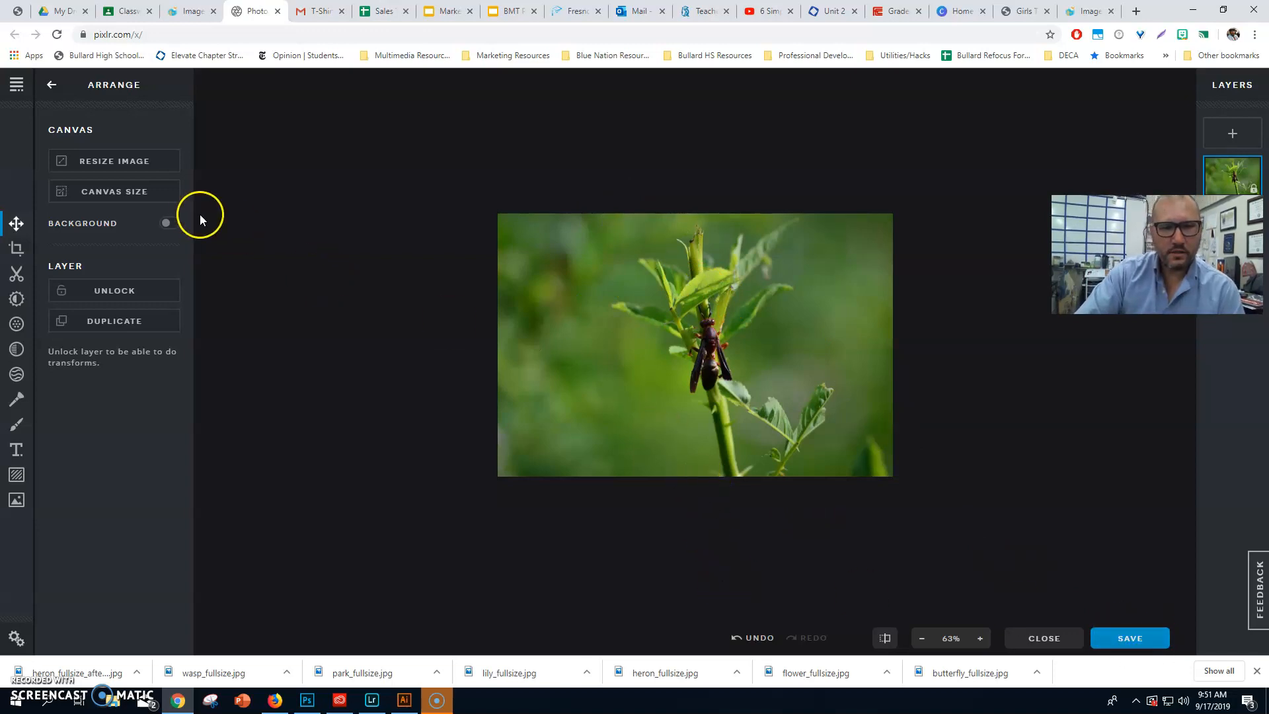
# - Close the wasp image and open park_fullsize from the Images for Pixlr folder, pre-resized to Full HD at 1920 x 1280
pyautogui.click(1045, 636)
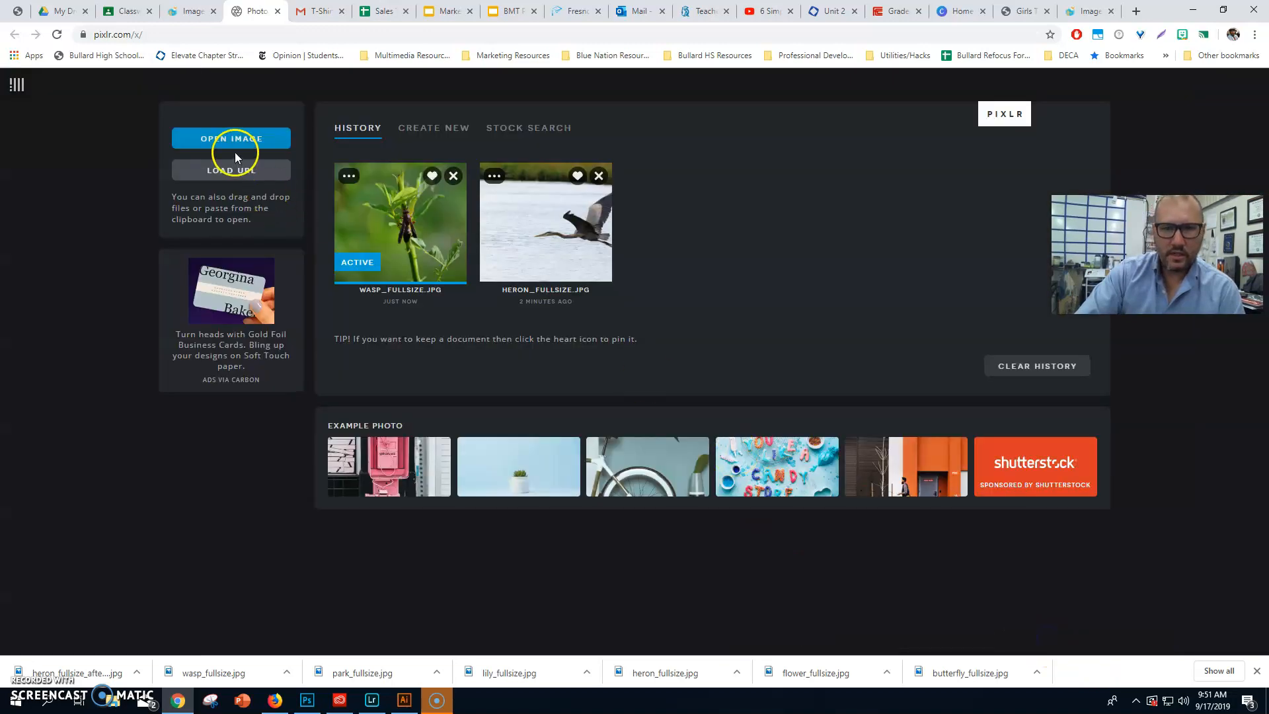
pyautogui.click(230, 135)
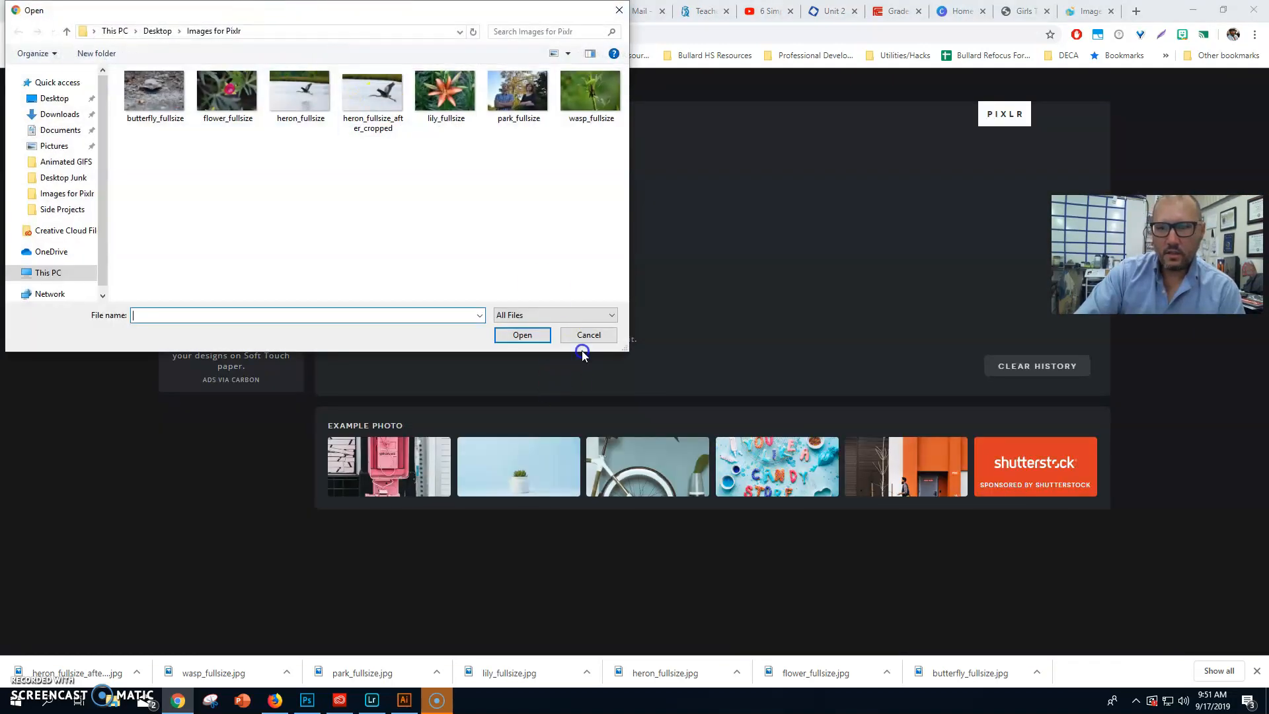
pyautogui.click(510, 92)
pyautogui.click(510, 92)
pyautogui.click(595, 362)
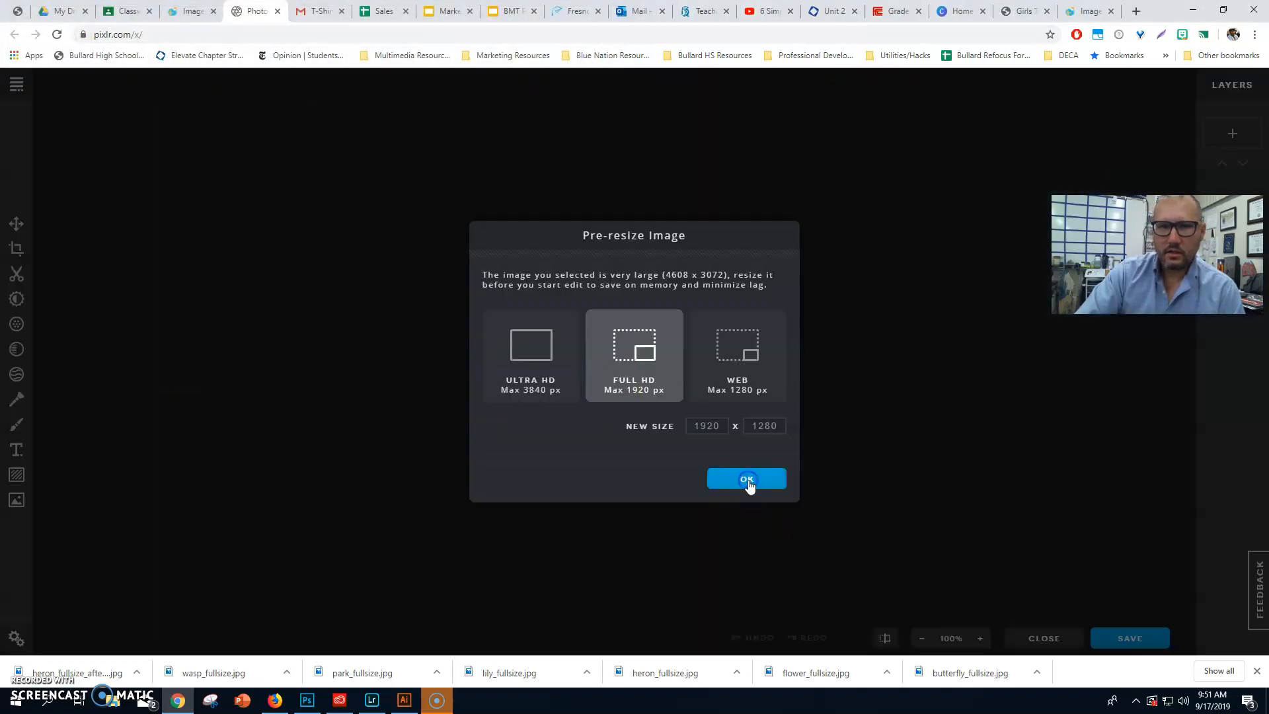
pyautogui.click(747, 480)
# - Review the resizing and rotating instructions in the GCFGlobal lesson Making Basic Adjustments, through the final step for rotating an image
pyautogui.click(189, 11)
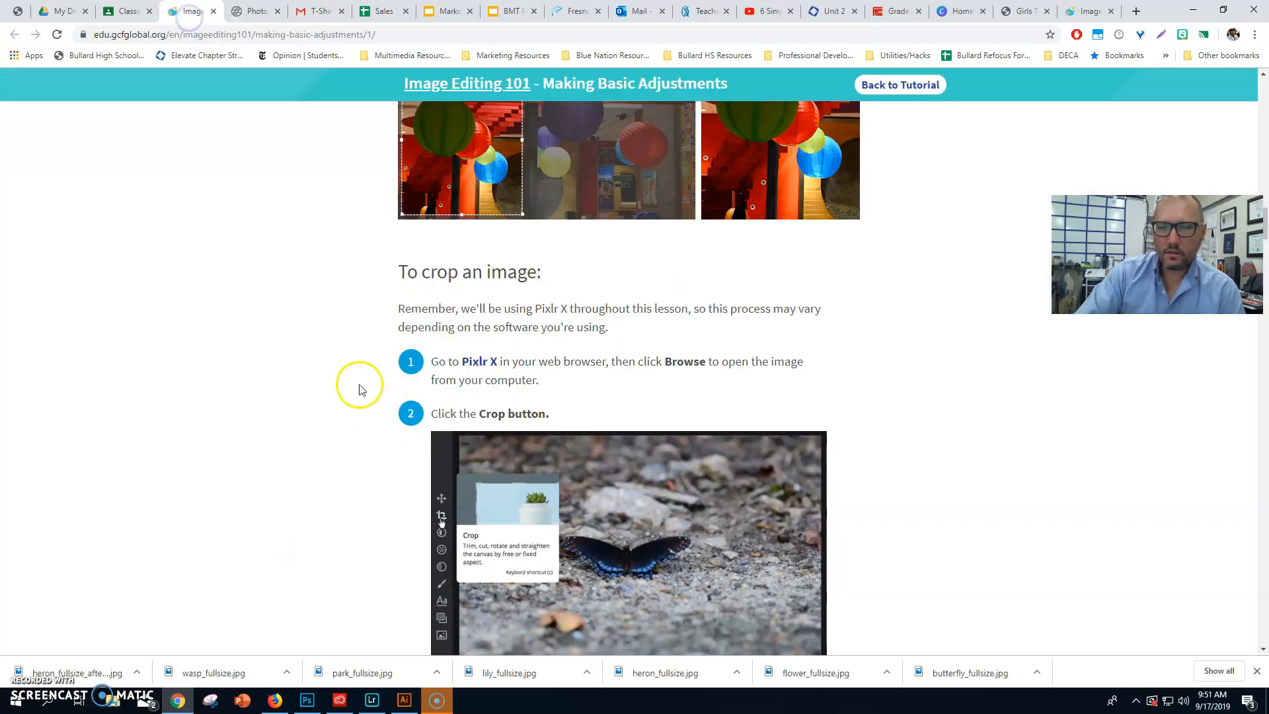
pyautogui.scroll(-20, 360, 388)
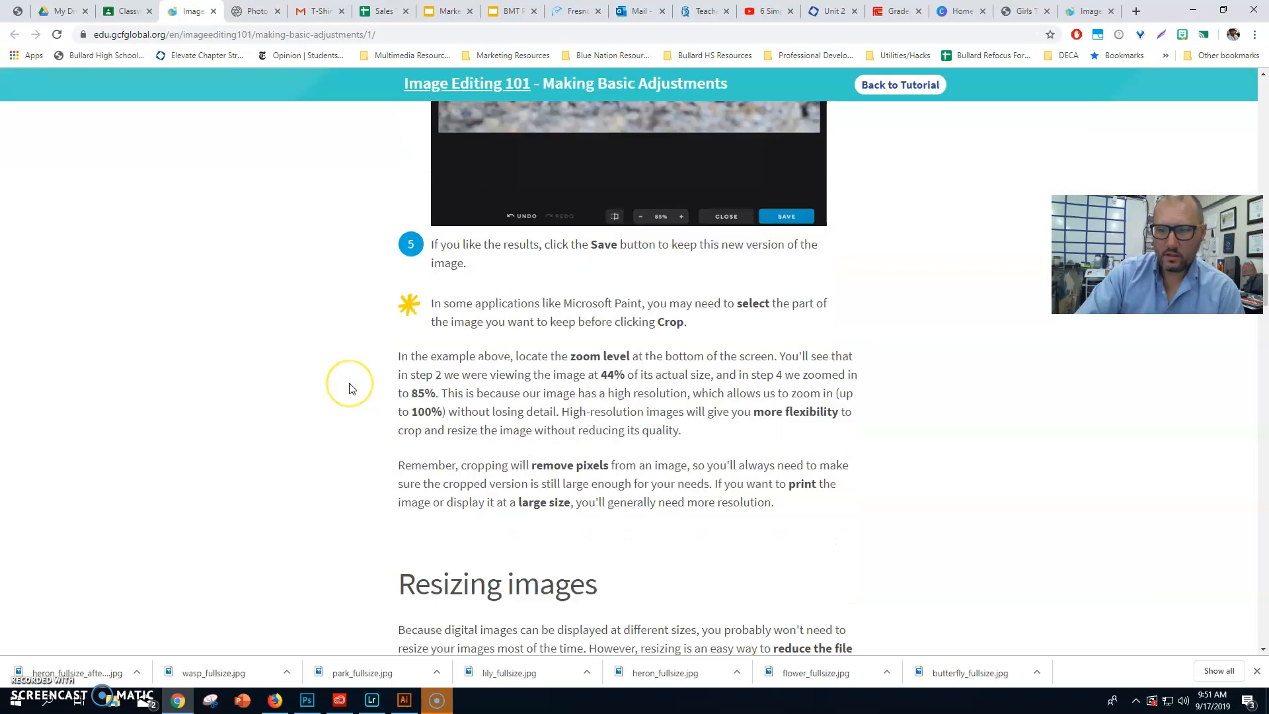
pyautogui.scroll(-15, 350, 389)
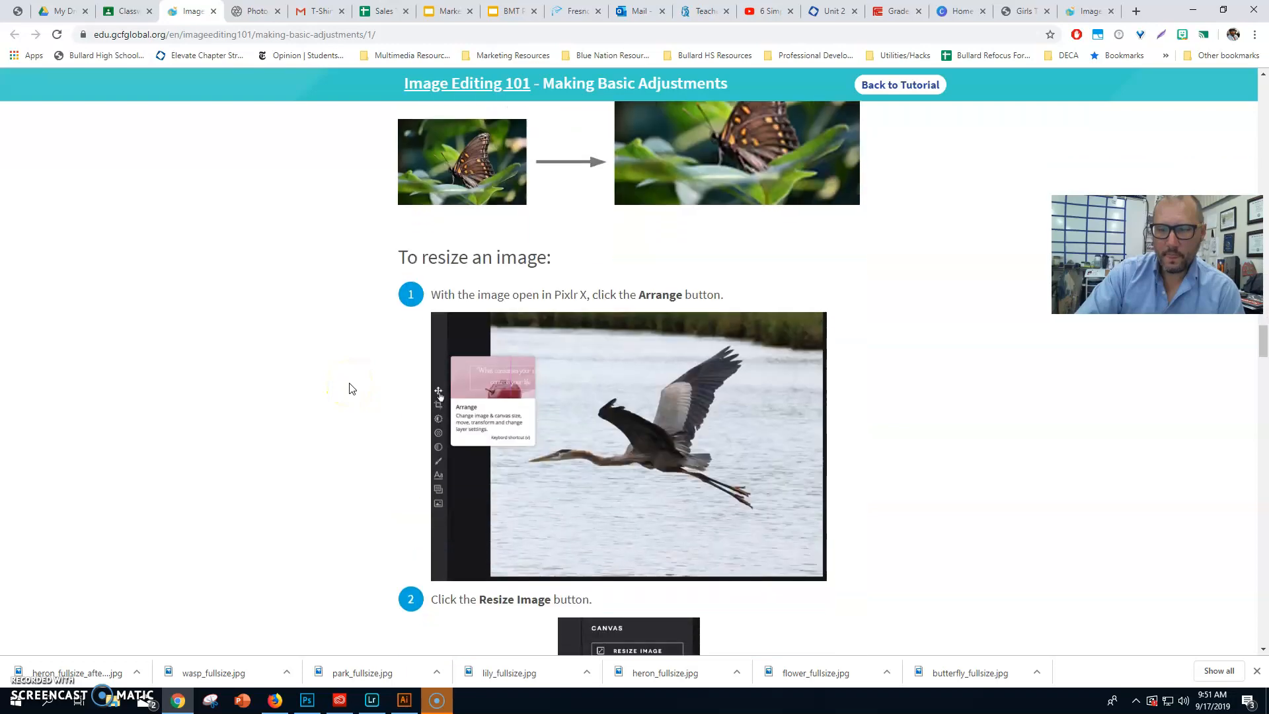
pyautogui.scroll(-15, 349, 388)
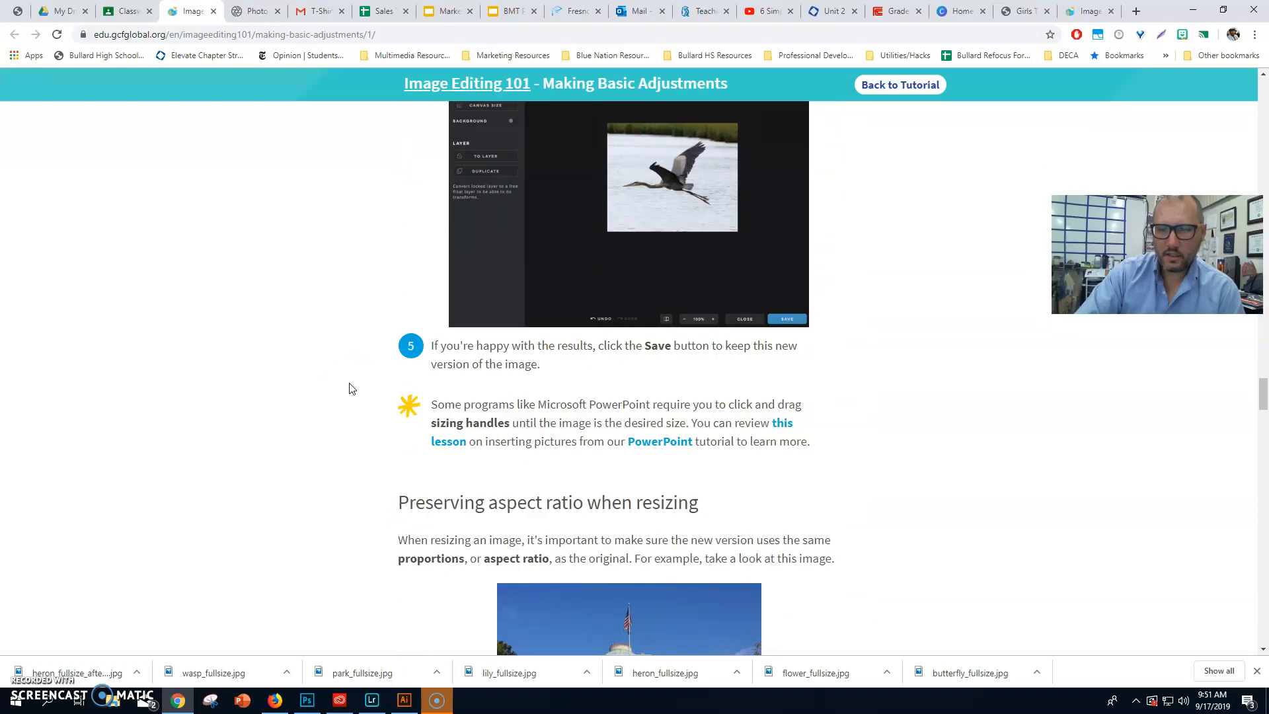
pyautogui.scroll(-15, 350, 388)
pyautogui.scroll(-15, 350, 388)
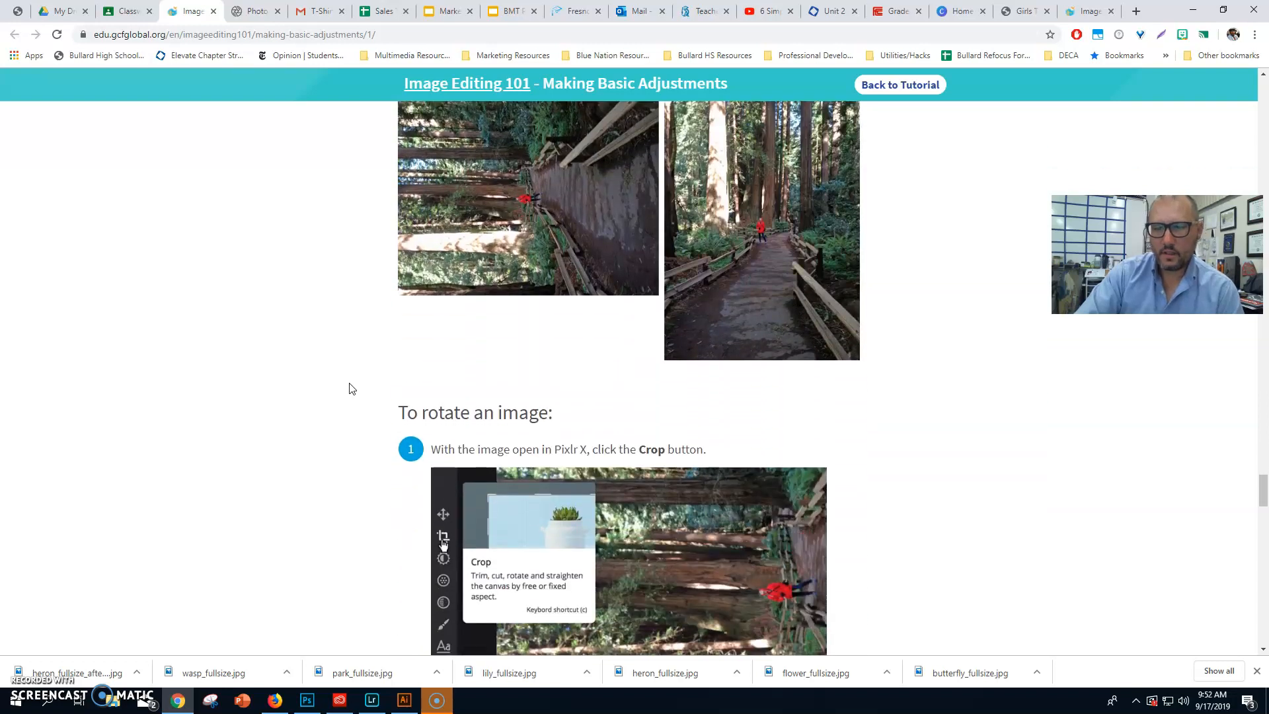
pyautogui.scroll(-4, 350, 388)
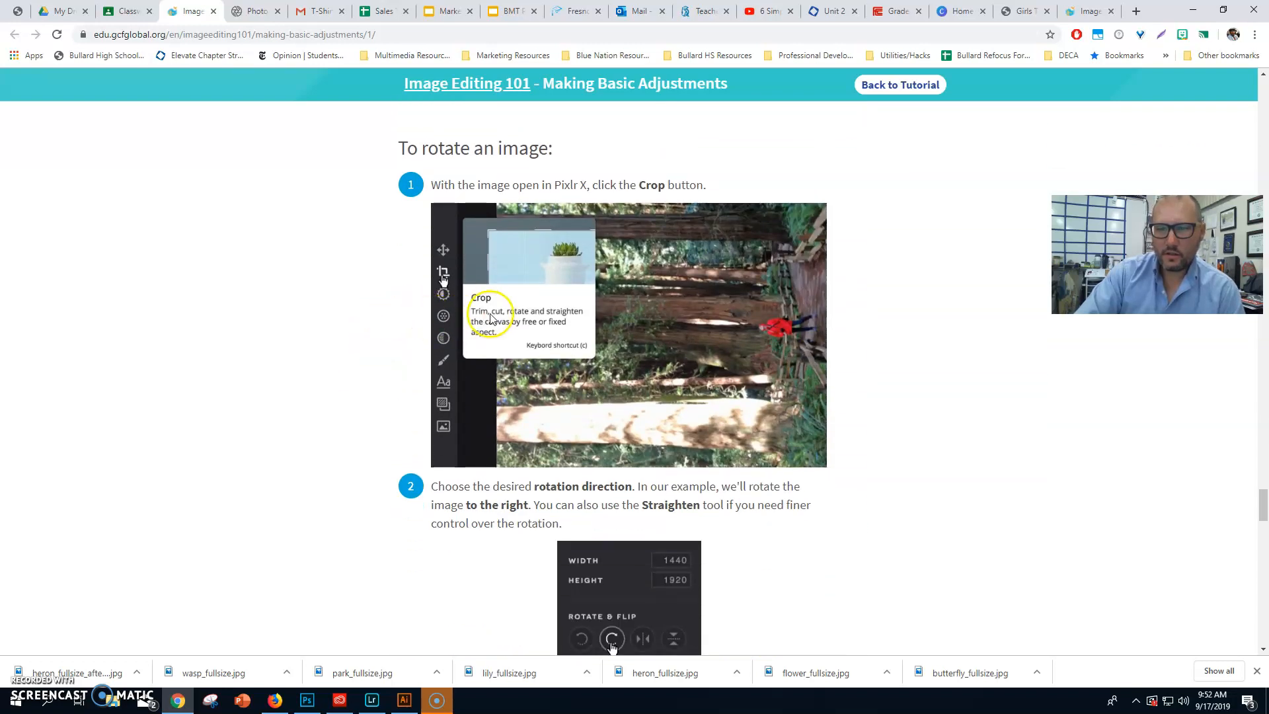
pyautogui.scroll(-4, 355, 340)
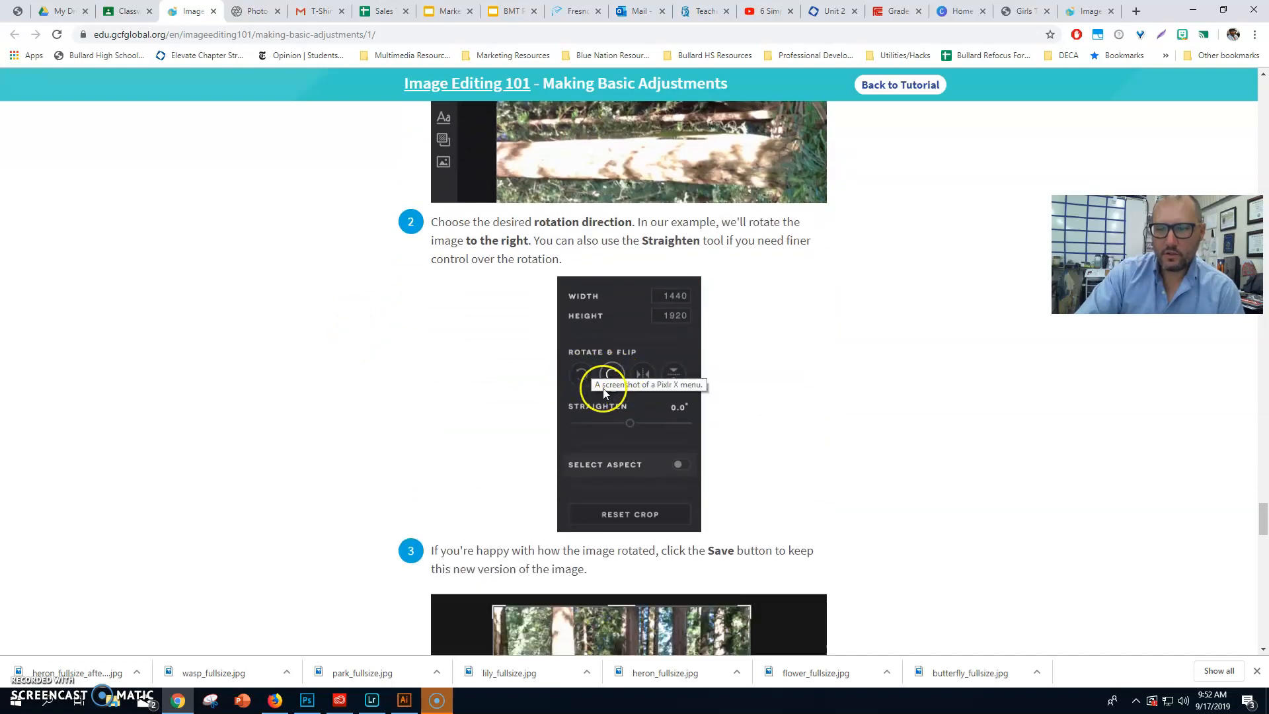
pyautogui.scroll(-4, 331, 351)
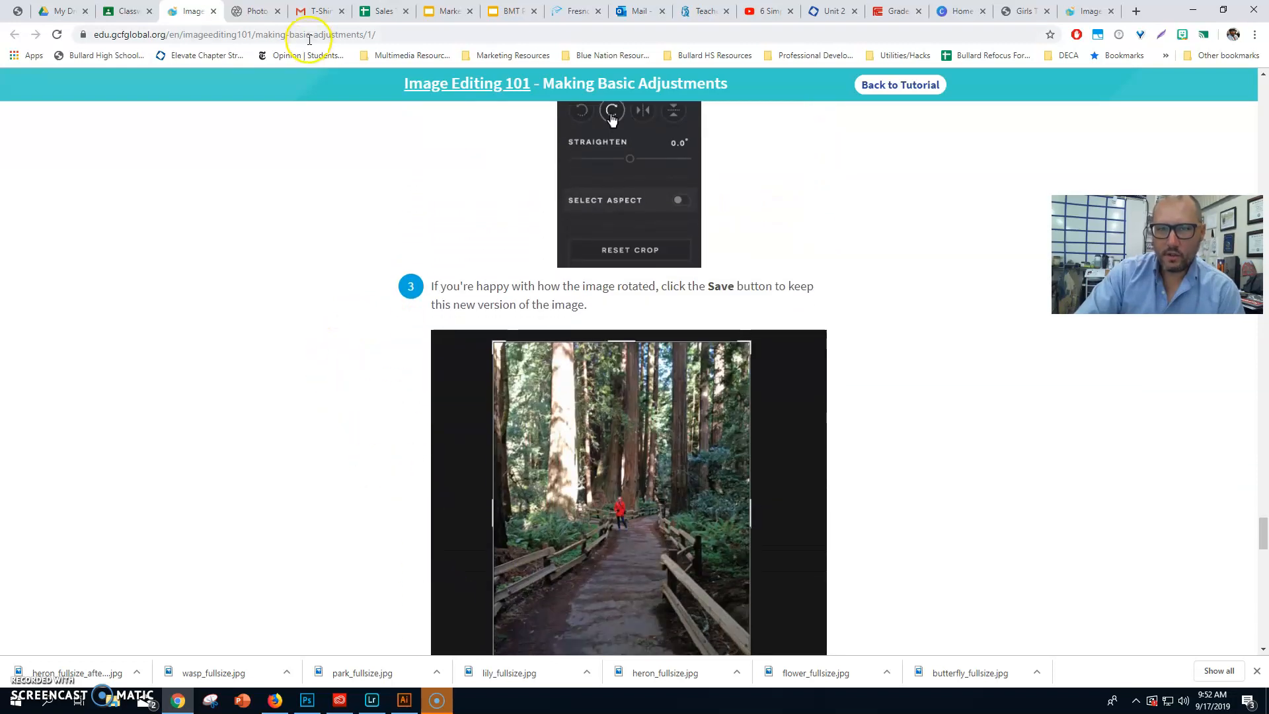
# - Back in Pixlr X, use the Crop tool to rotate the park image left through a full turn and finish with one quarter turn right
pyautogui.click(251, 11)
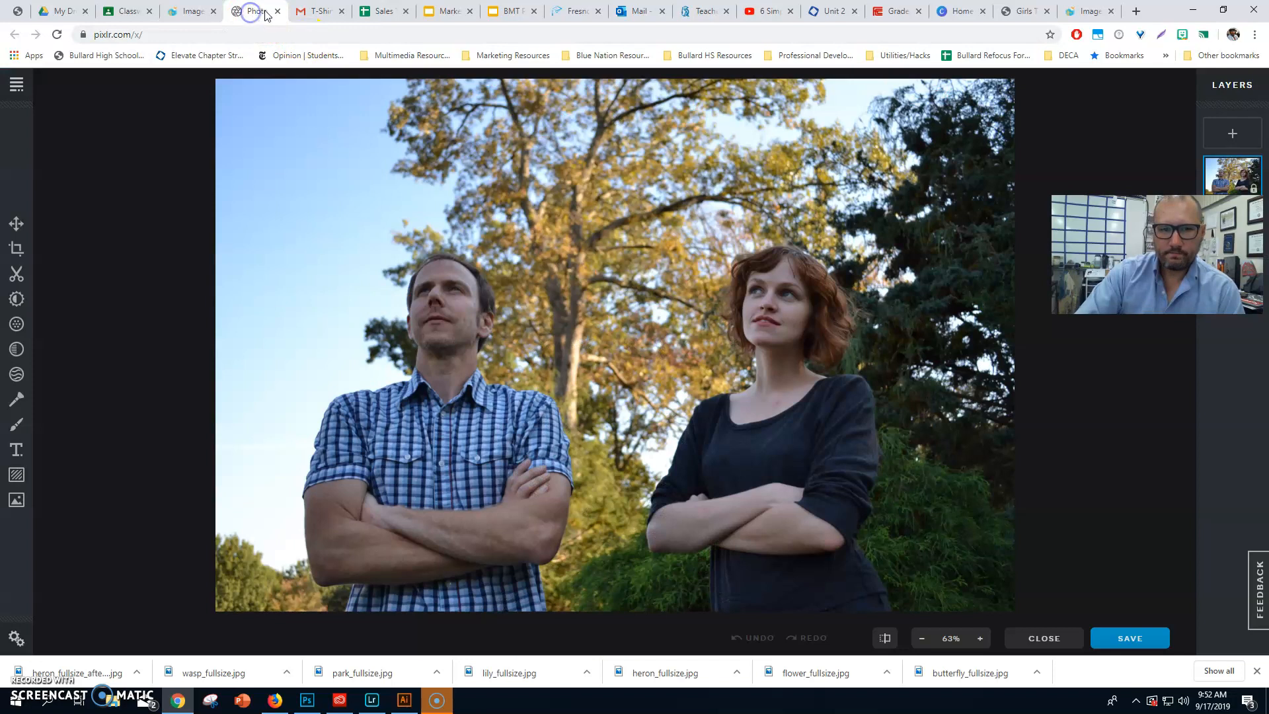
pyautogui.click(13, 251)
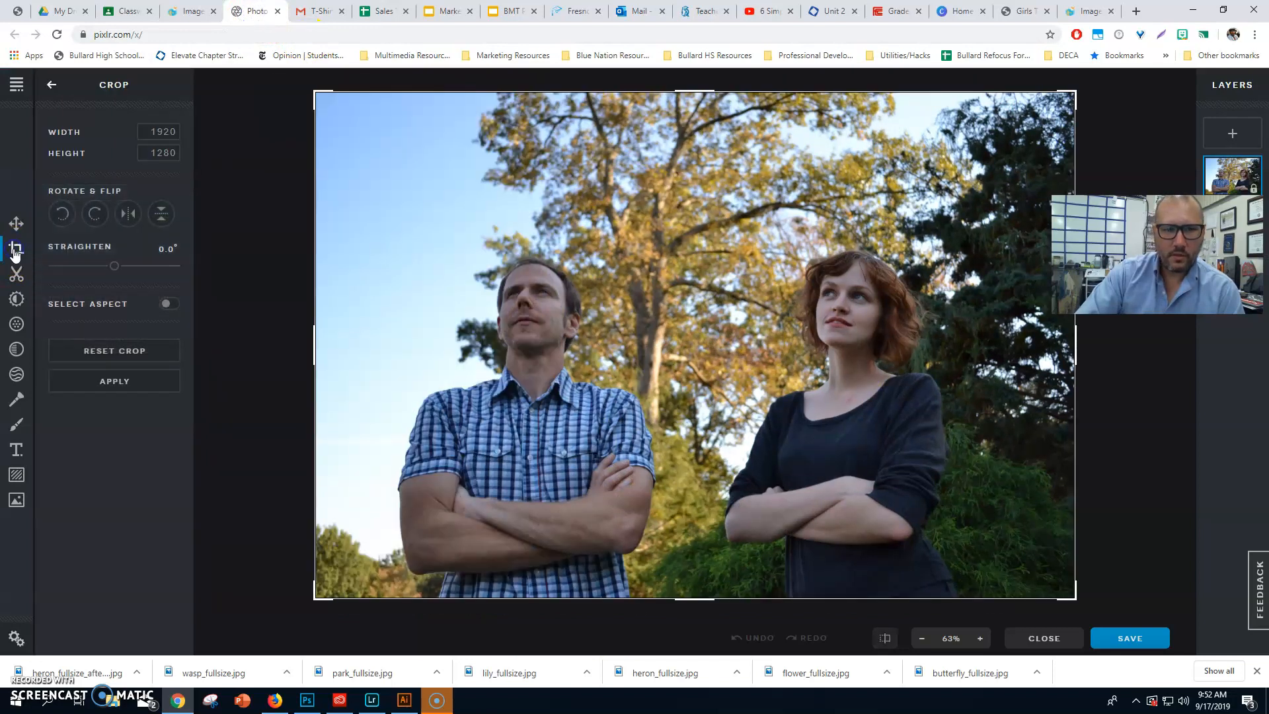
pyautogui.click(61, 214)
pyautogui.click(60, 214)
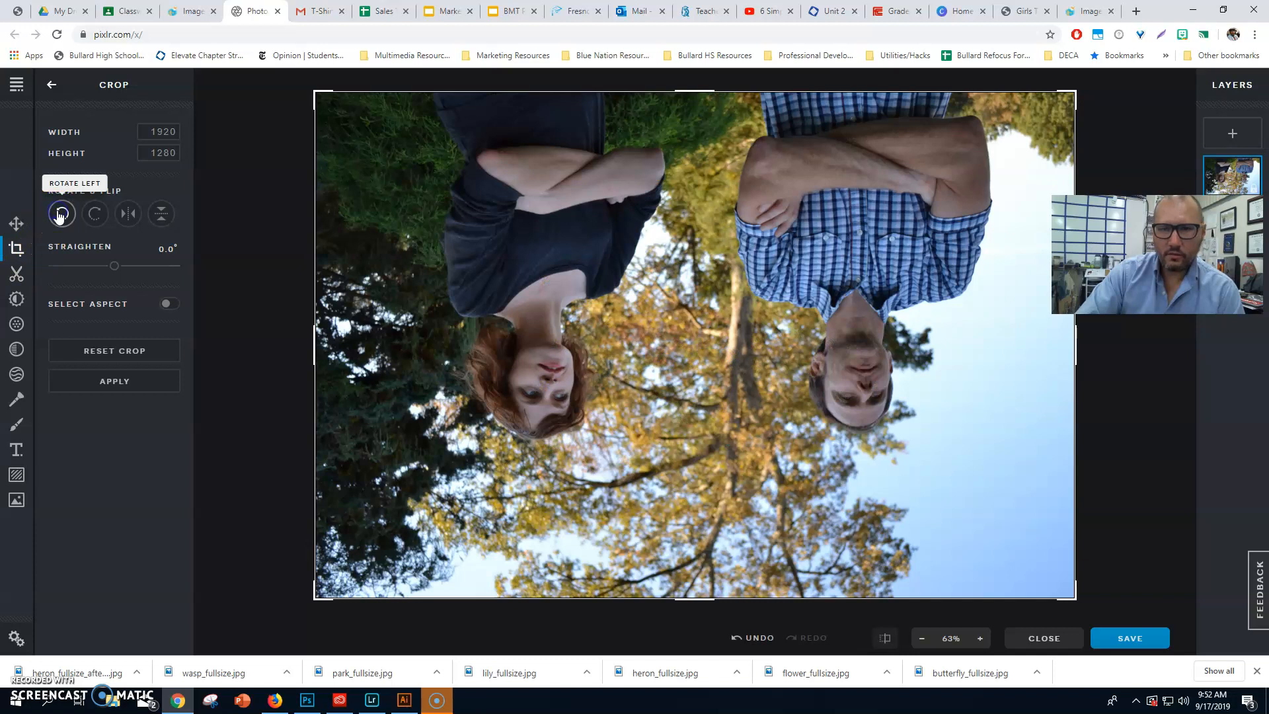
pyautogui.click(60, 214)
pyautogui.click(61, 214)
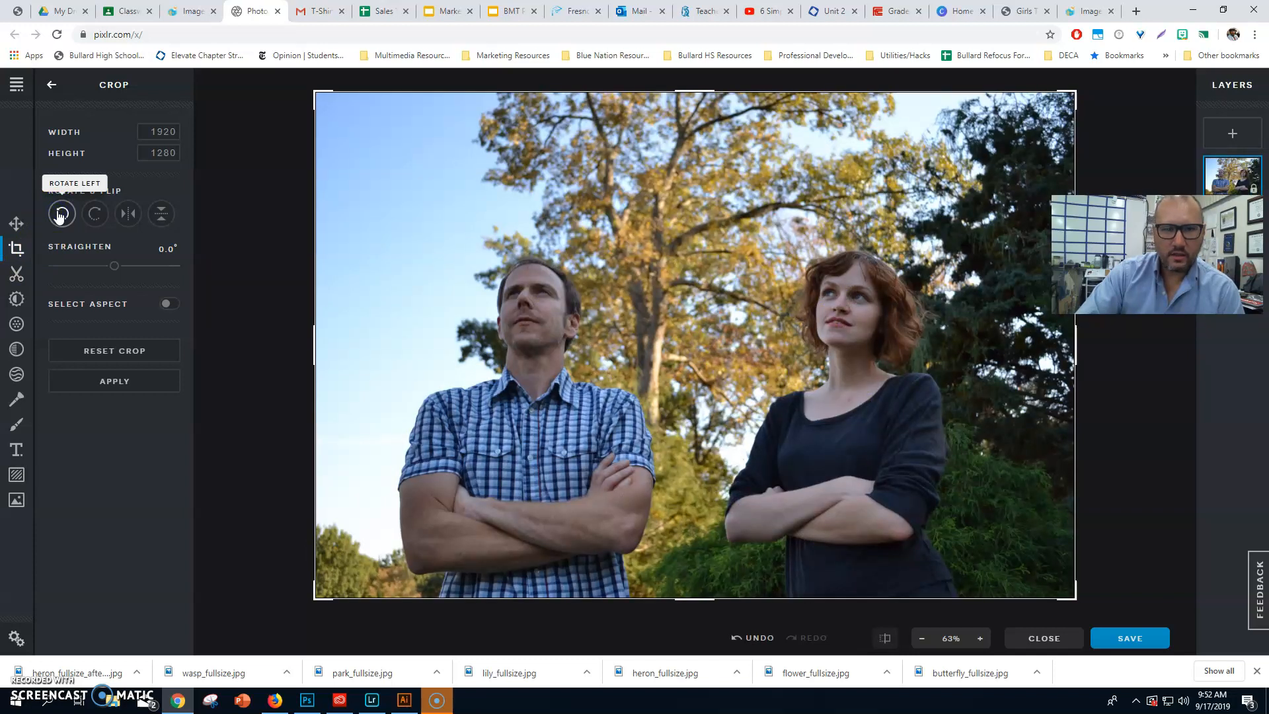
pyautogui.click(93, 220)
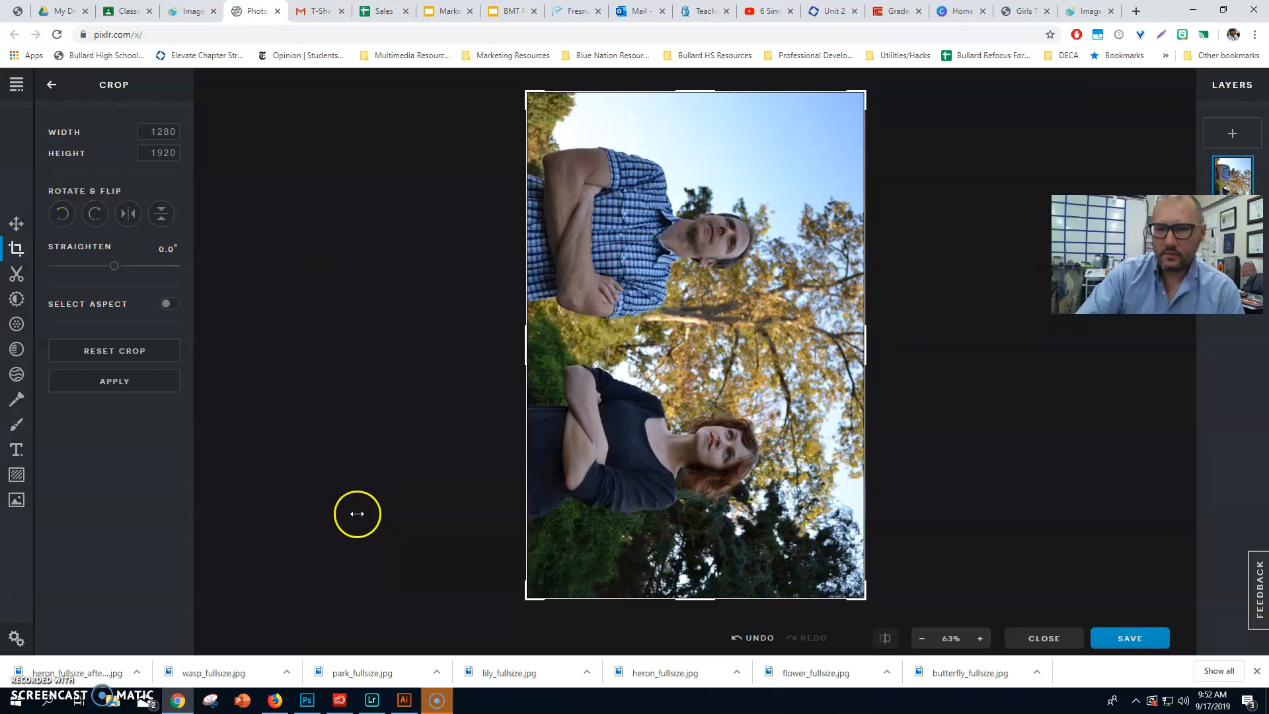
# - Crop the rotated park image to about 1029 x 1504 by trimming its lower, upper and right edges, and apply the crop
pyautogui.moveTo(527, 597); pyautogui.dragTo(505, 534)
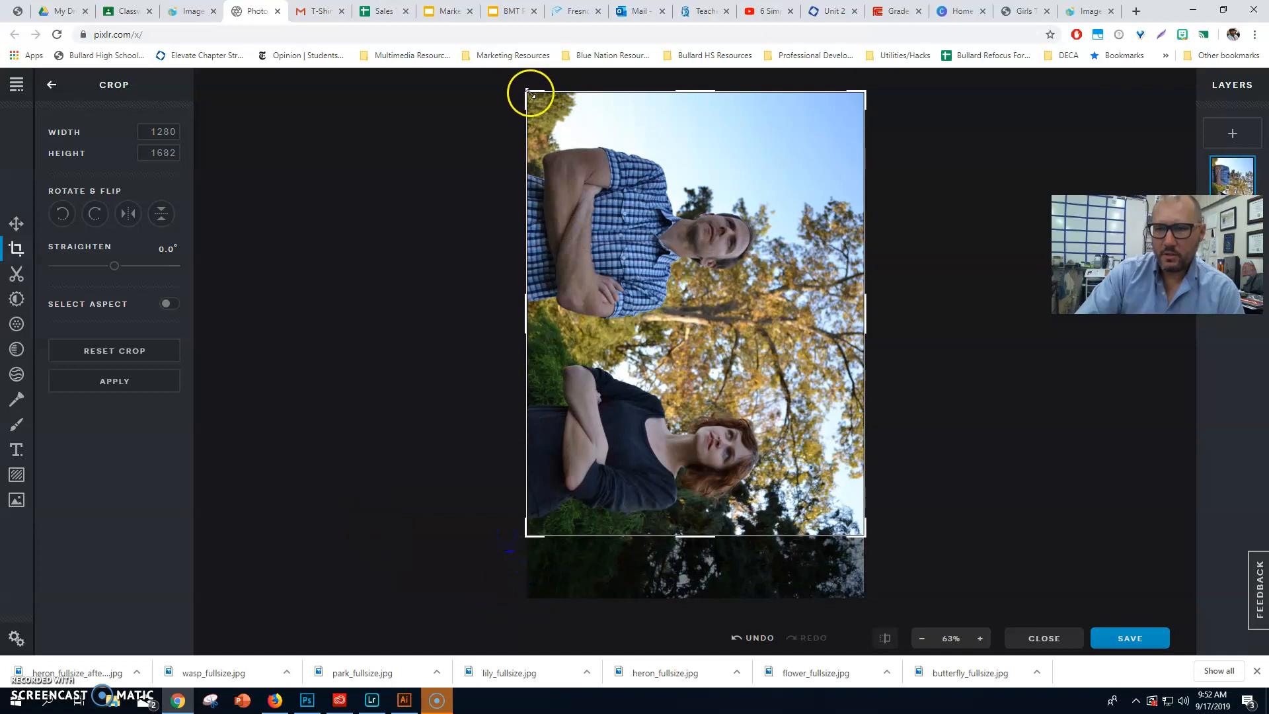
pyautogui.moveTo(527, 92); pyautogui.dragTo(532, 138)
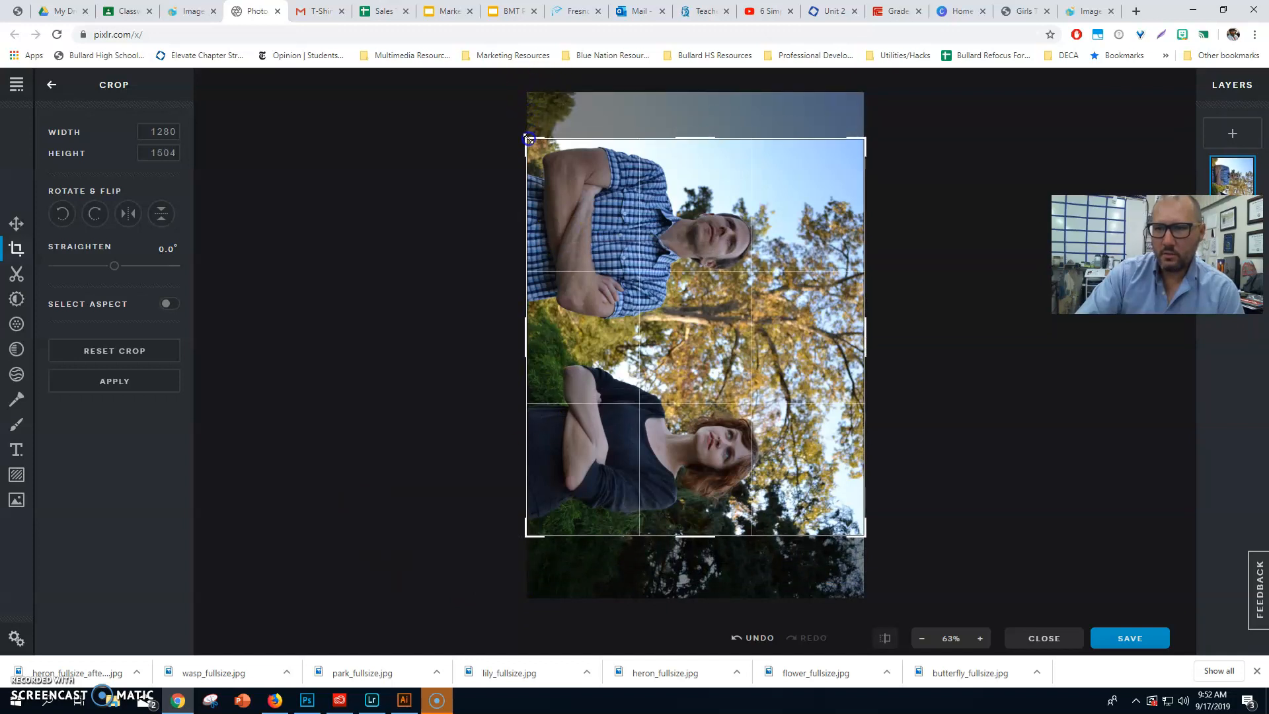
pyautogui.moveTo(868, 334); pyautogui.dragTo(799, 334)
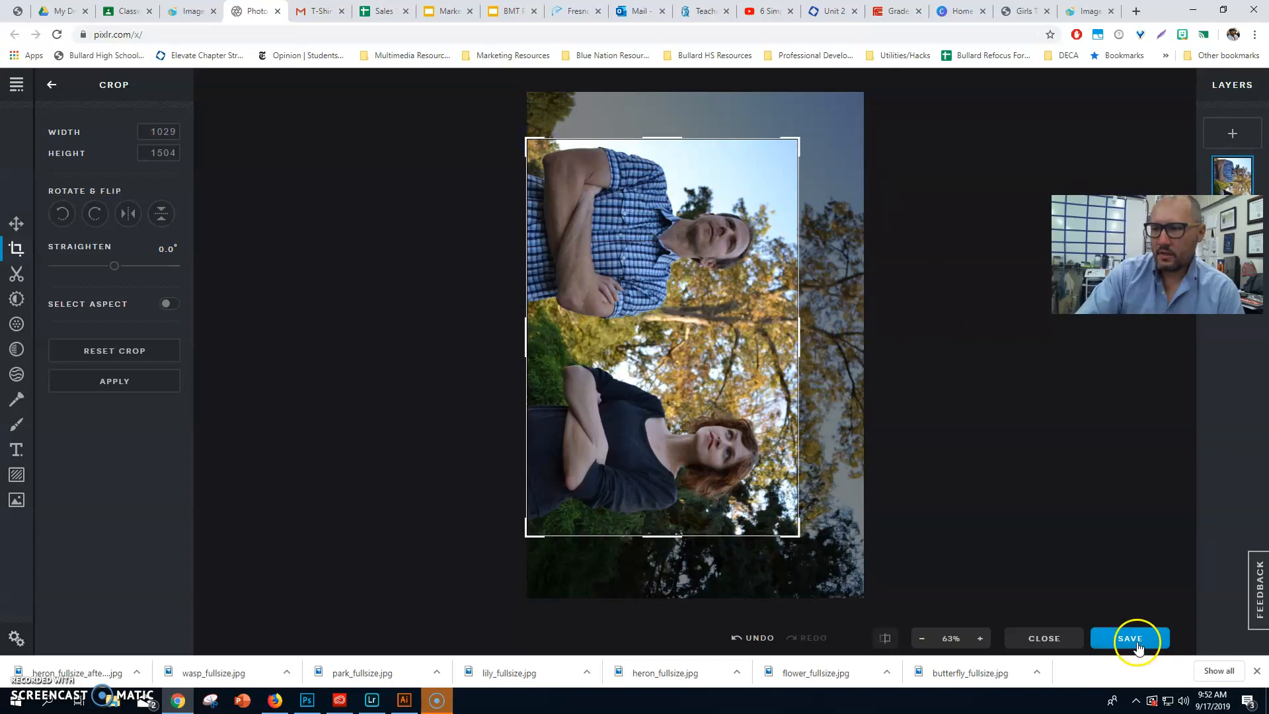
pyautogui.click(105, 379)
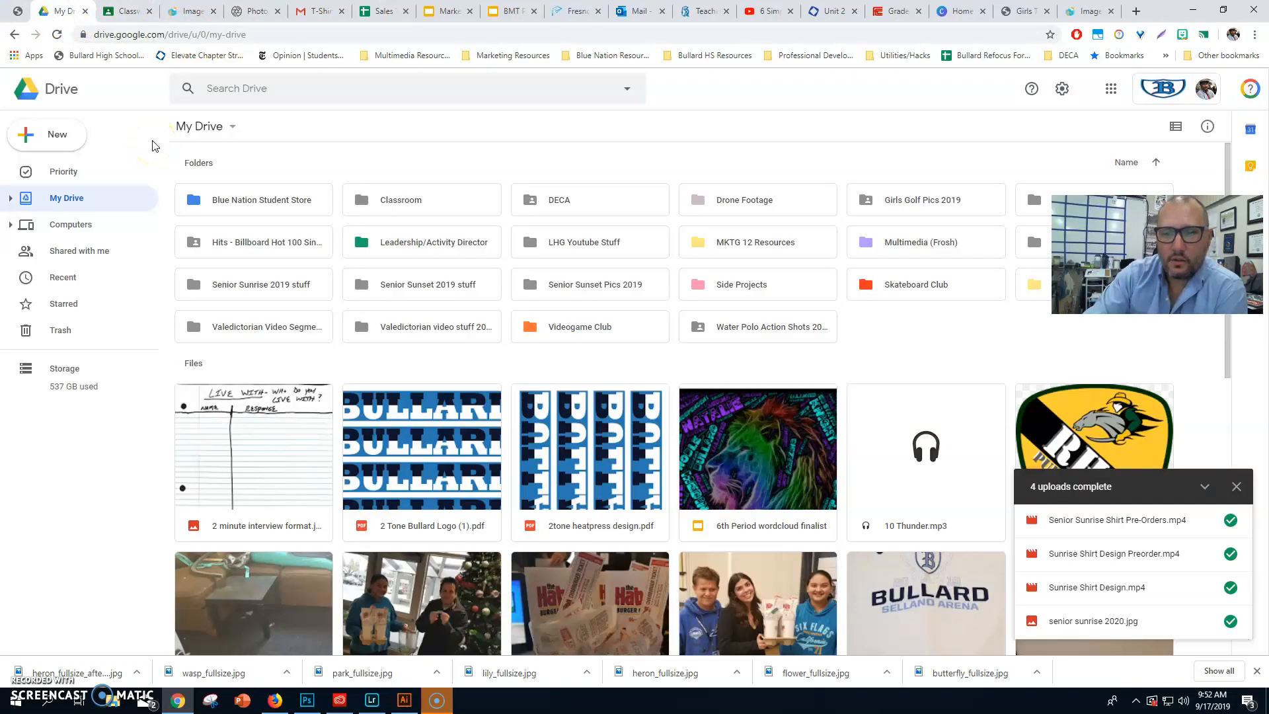
# - Switch to Google Drive in Firefox and upload the Images for Pixlr folder from the Desktop into the Photography folder
pyautogui.click(277, 702)
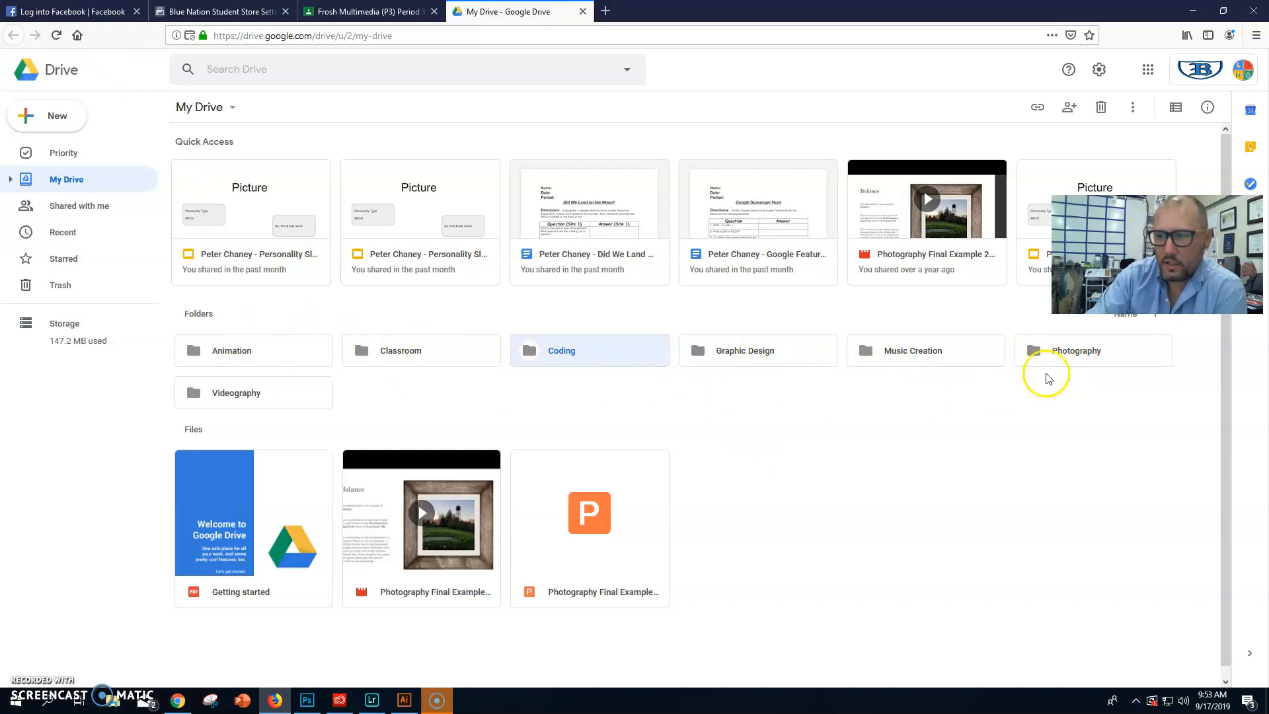
pyautogui.doubleClick(1056, 353)
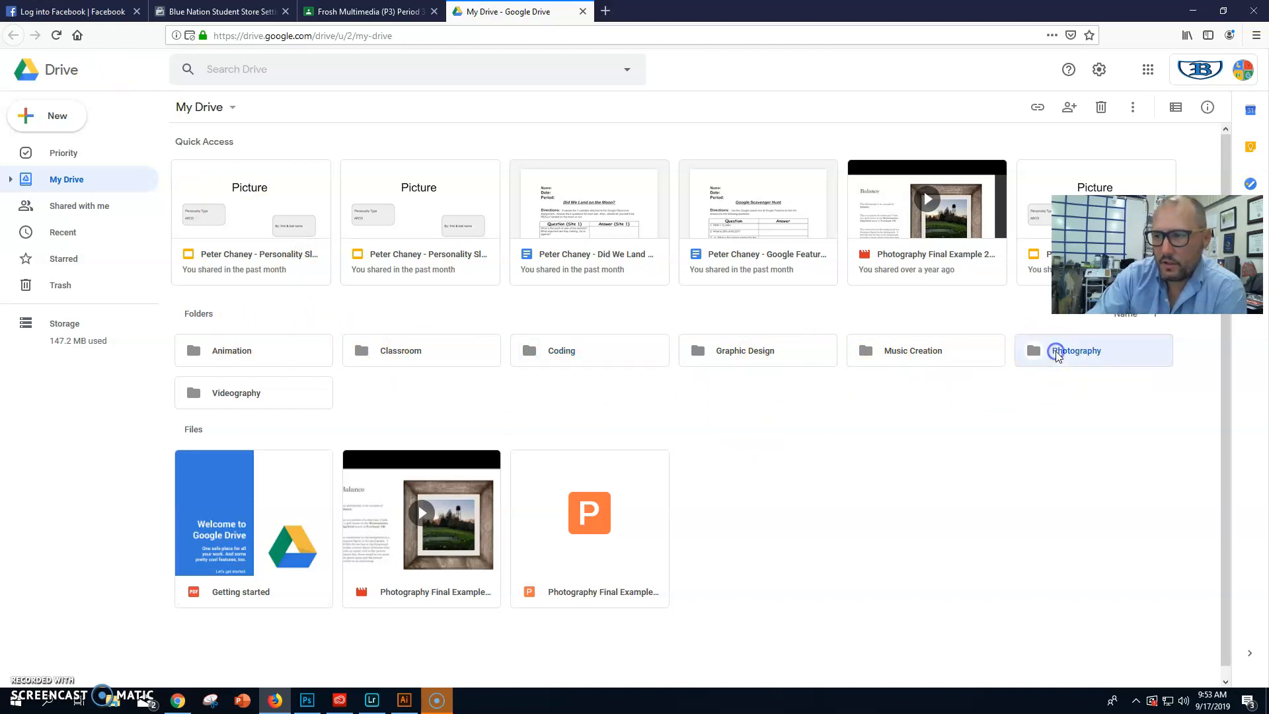
pyautogui.click(45, 115)
pyautogui.click(82, 173)
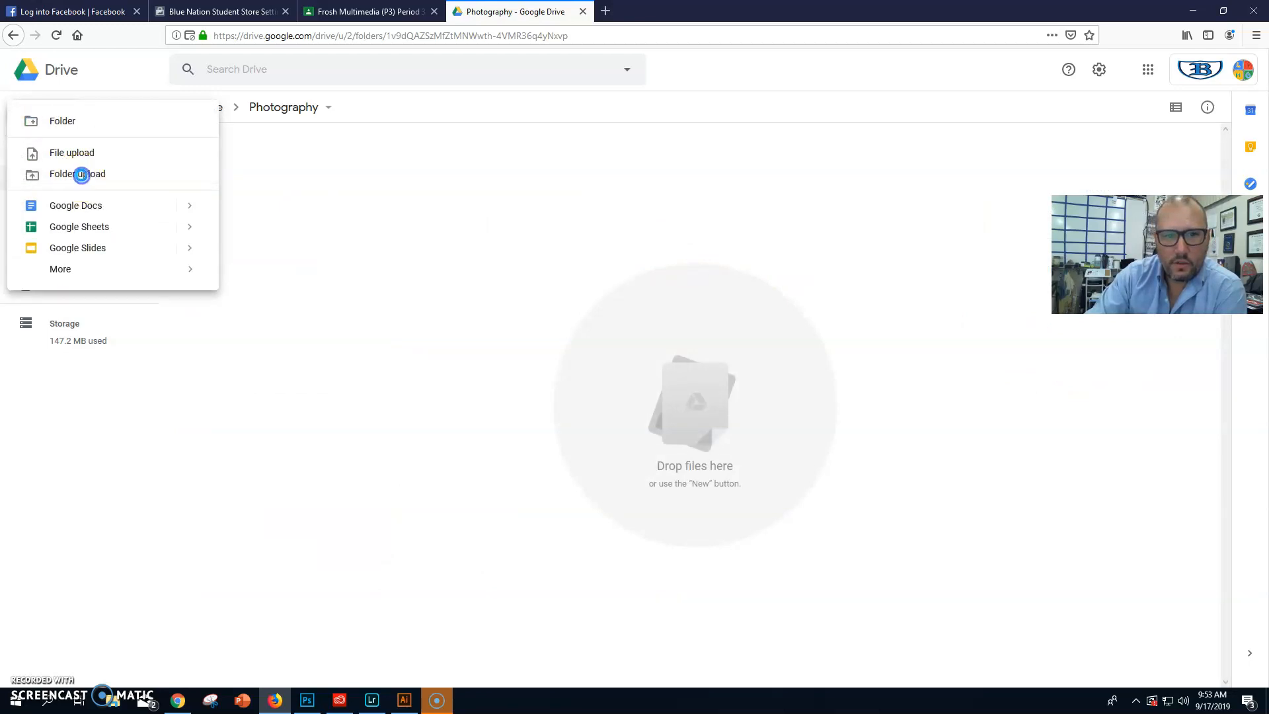
pyautogui.click(225, 111)
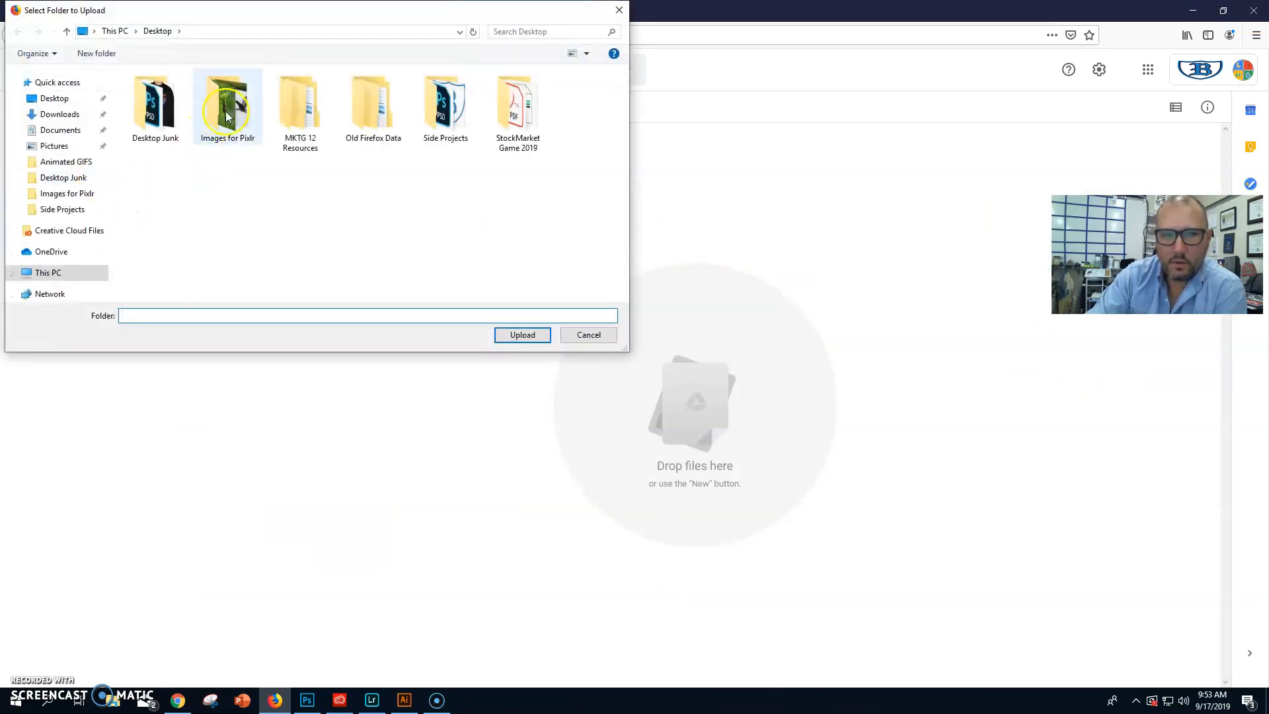
pyautogui.click(521, 337)
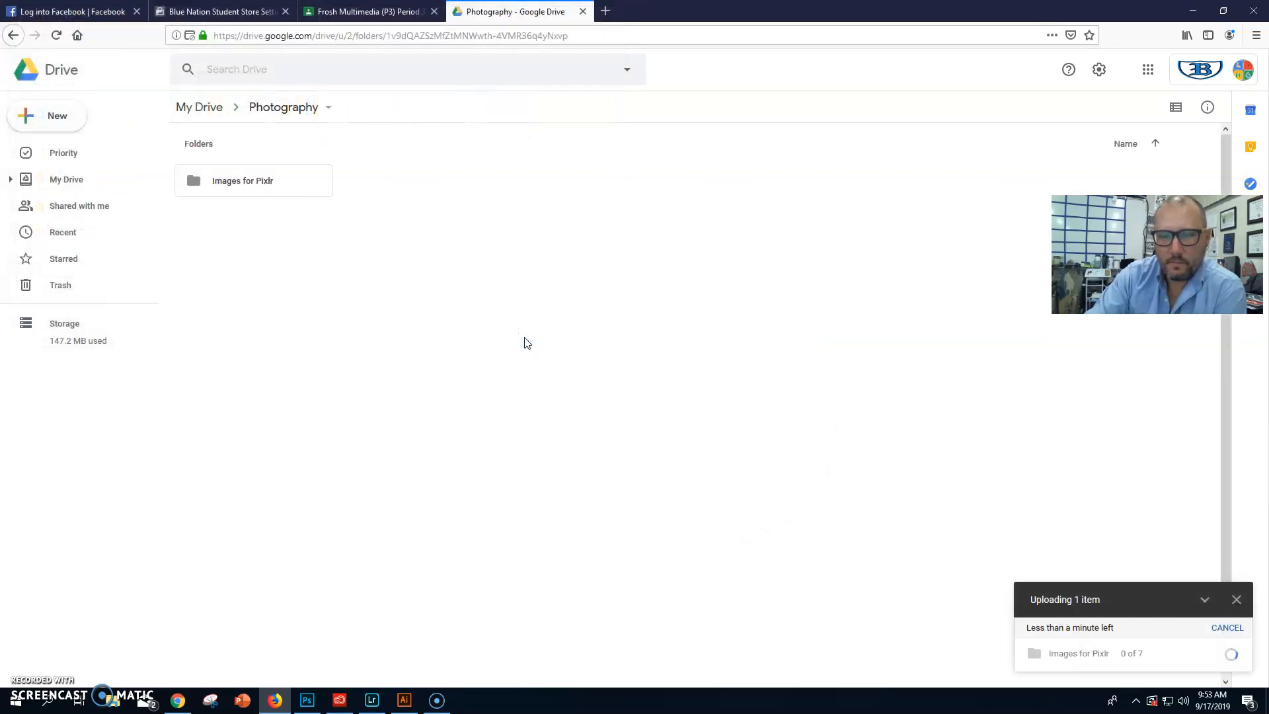
pyautogui.click(219, 243)
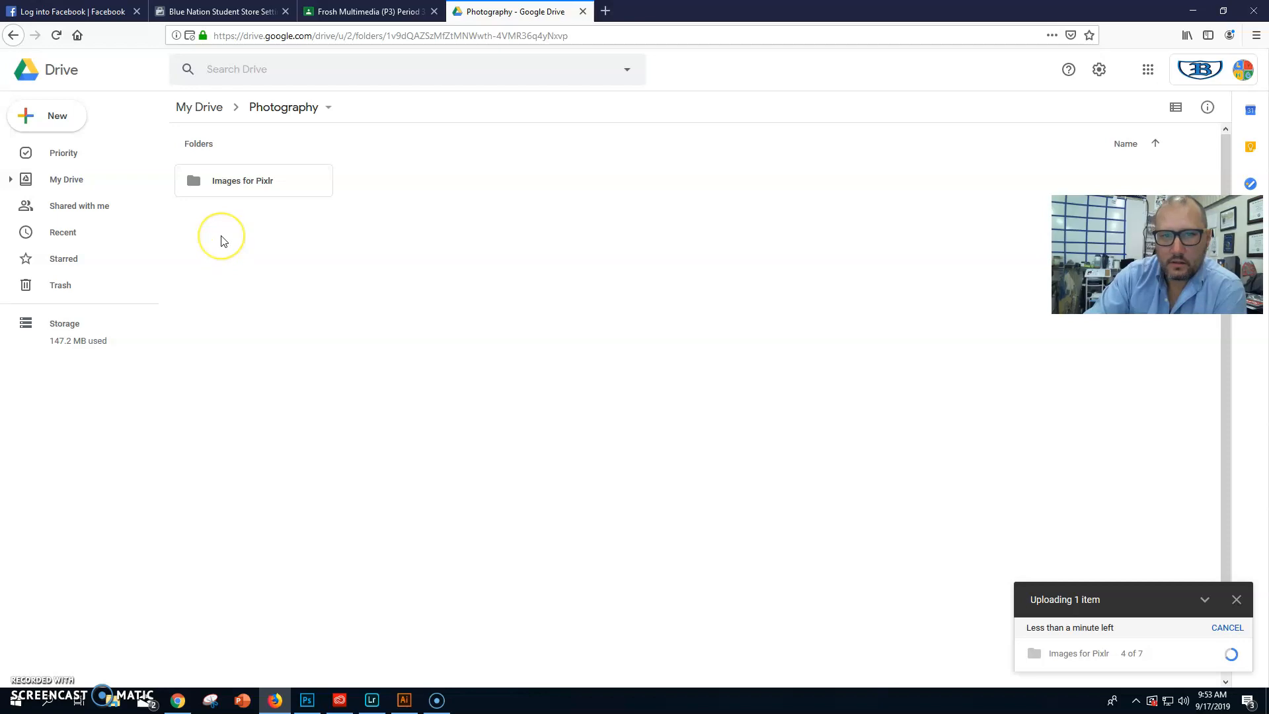
pyautogui.click(227, 238)
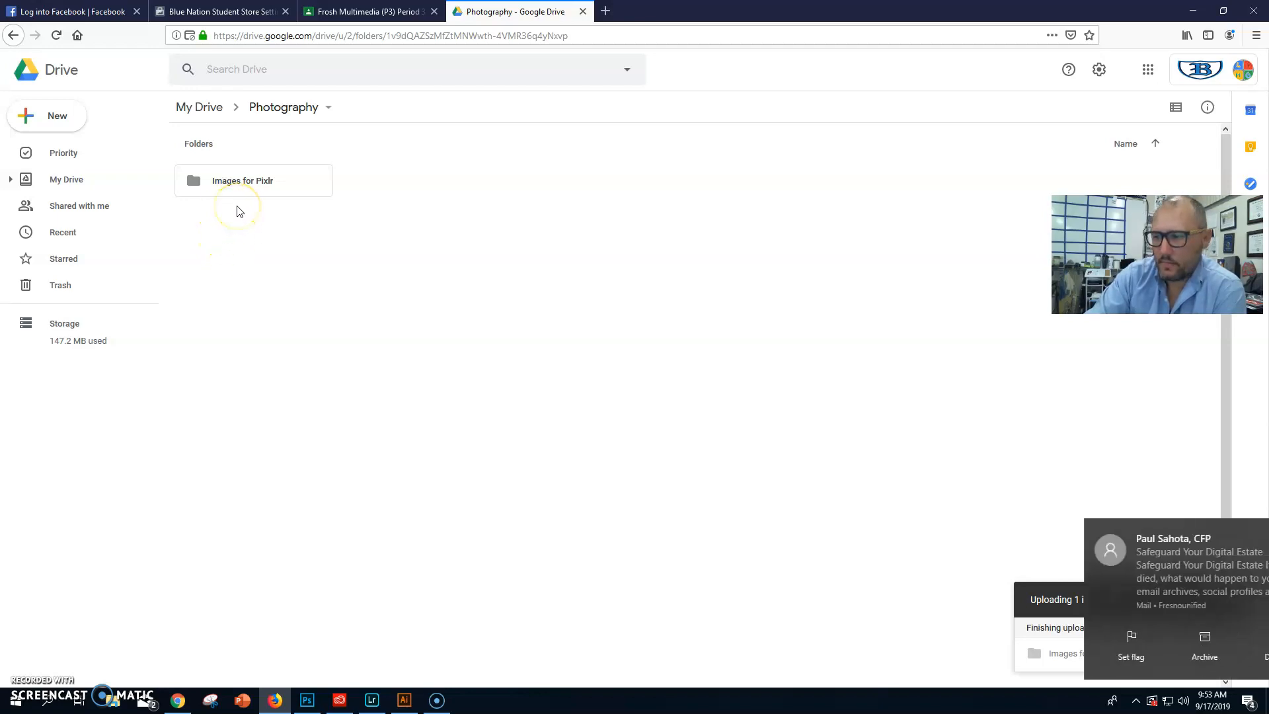
# - Open the uploaded Images for Pixlr folder, turn on link sharing for it and copy its shareable link
pyautogui.click(239, 186)
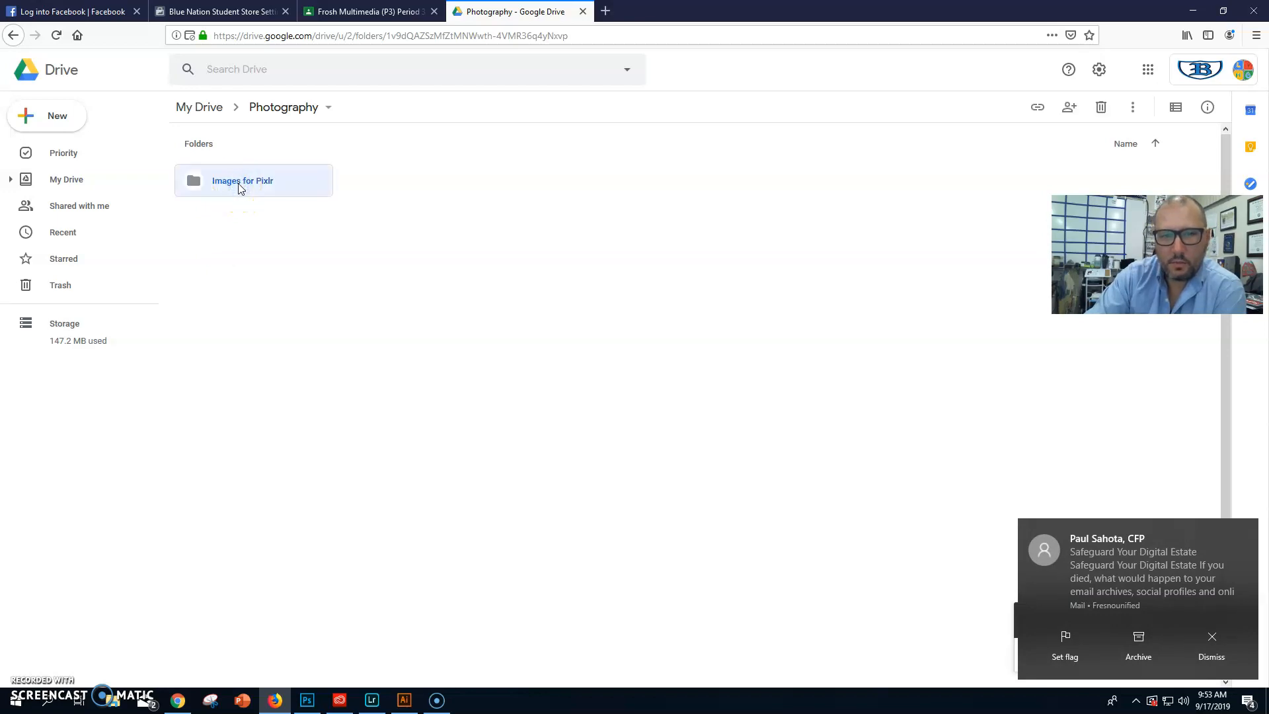
pyautogui.doubleClick(241, 186)
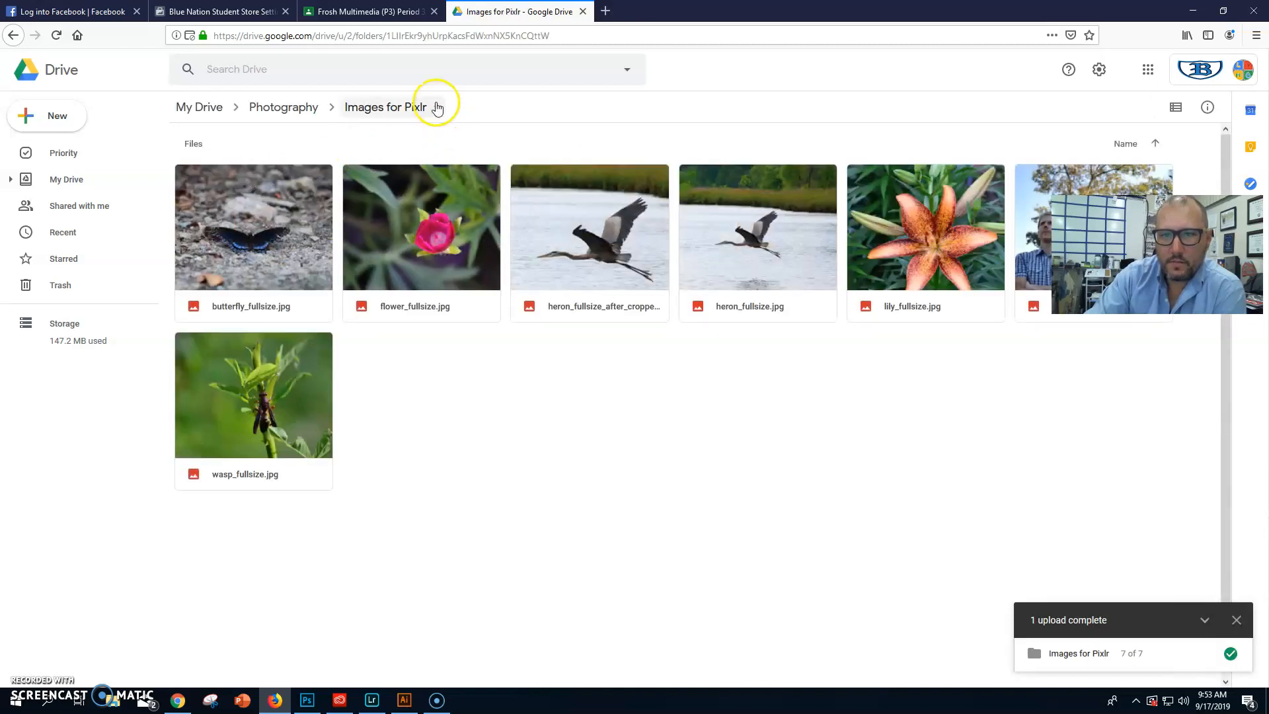
pyautogui.click(438, 109)
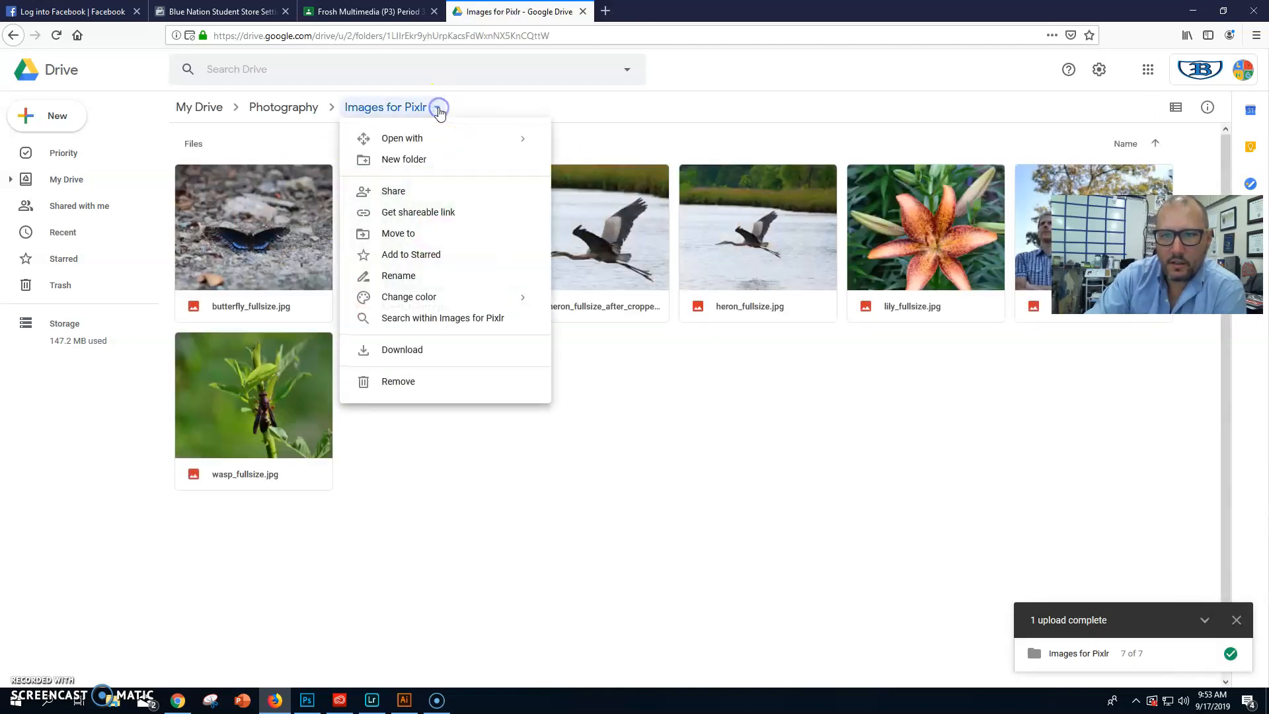
pyautogui.click(393, 192)
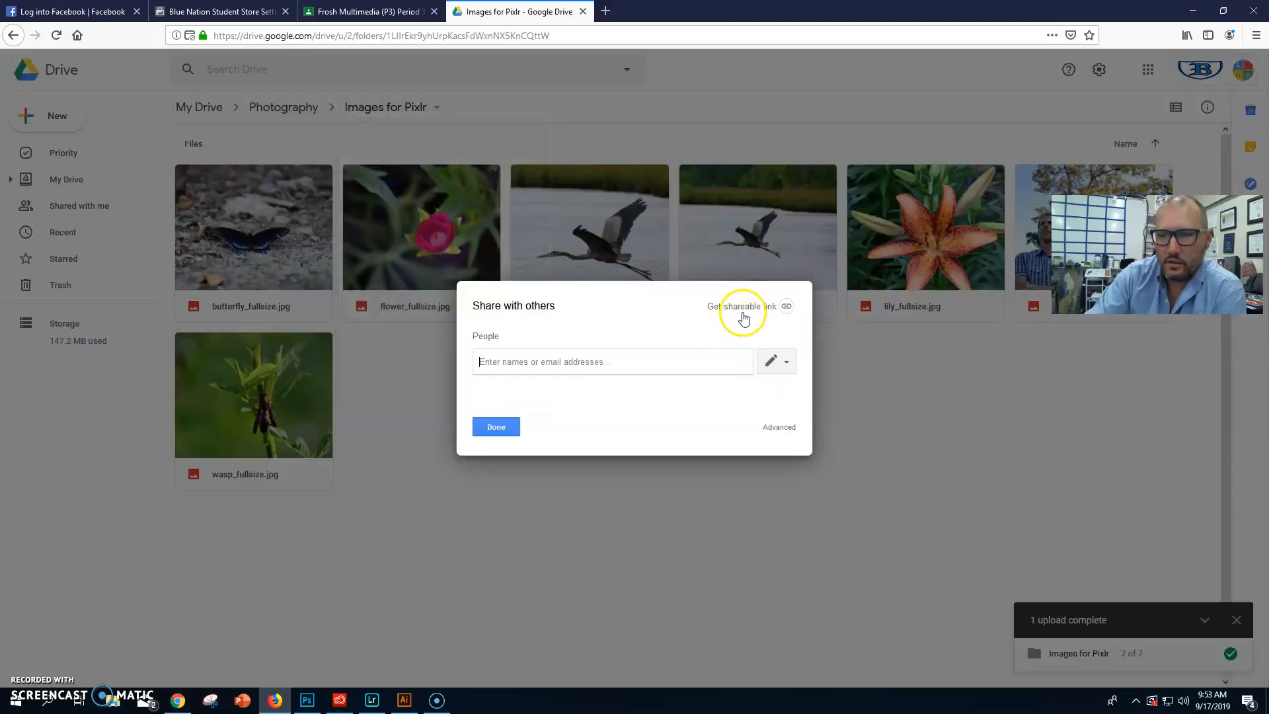
pyautogui.click(742, 305)
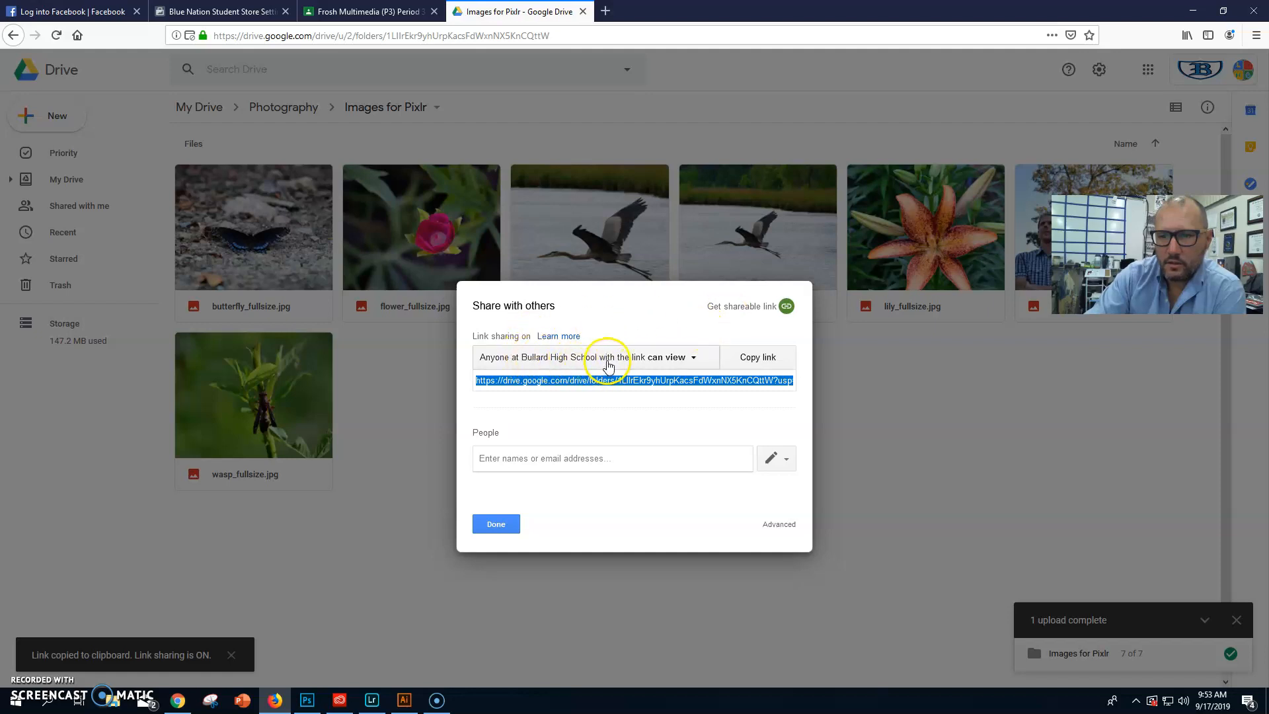
pyautogui.click(758, 358)
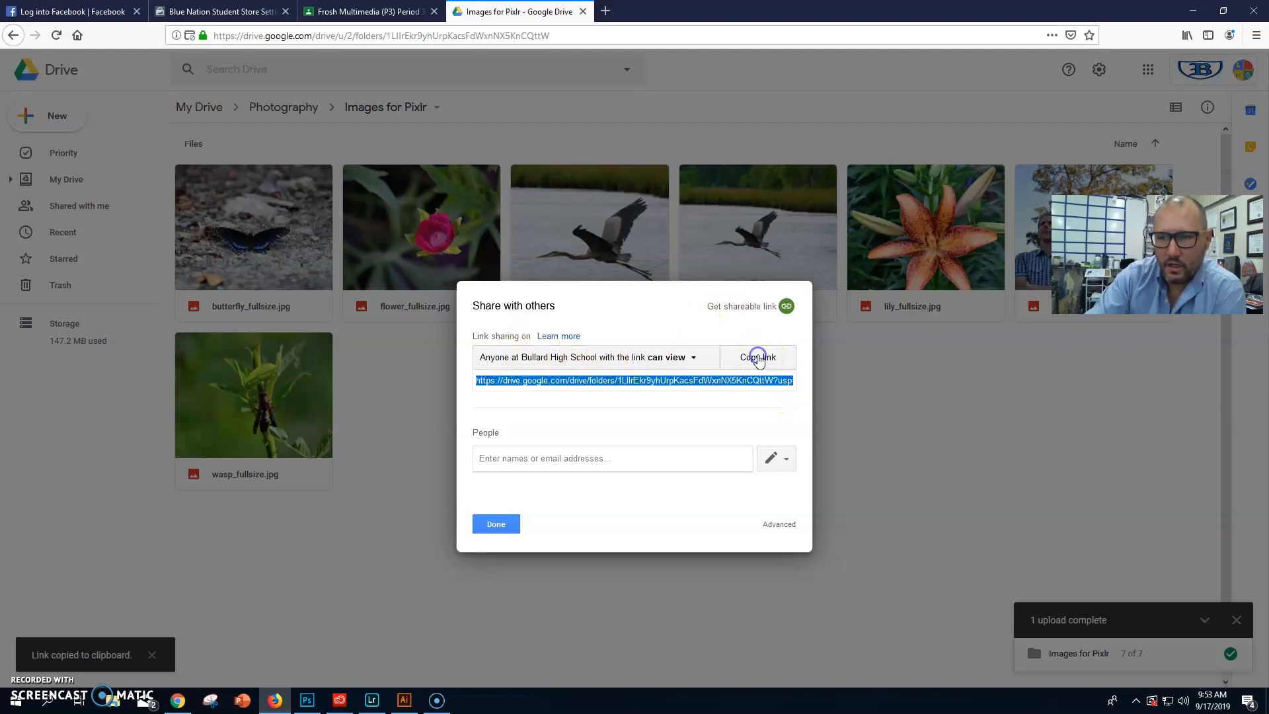
# - Open the Cropping, Resizing & Rotating Images assignment from the Frosh Multimedia (P3) classwork in Google Classroom, dismissing the introductory tips
pyautogui.click(338, 14)
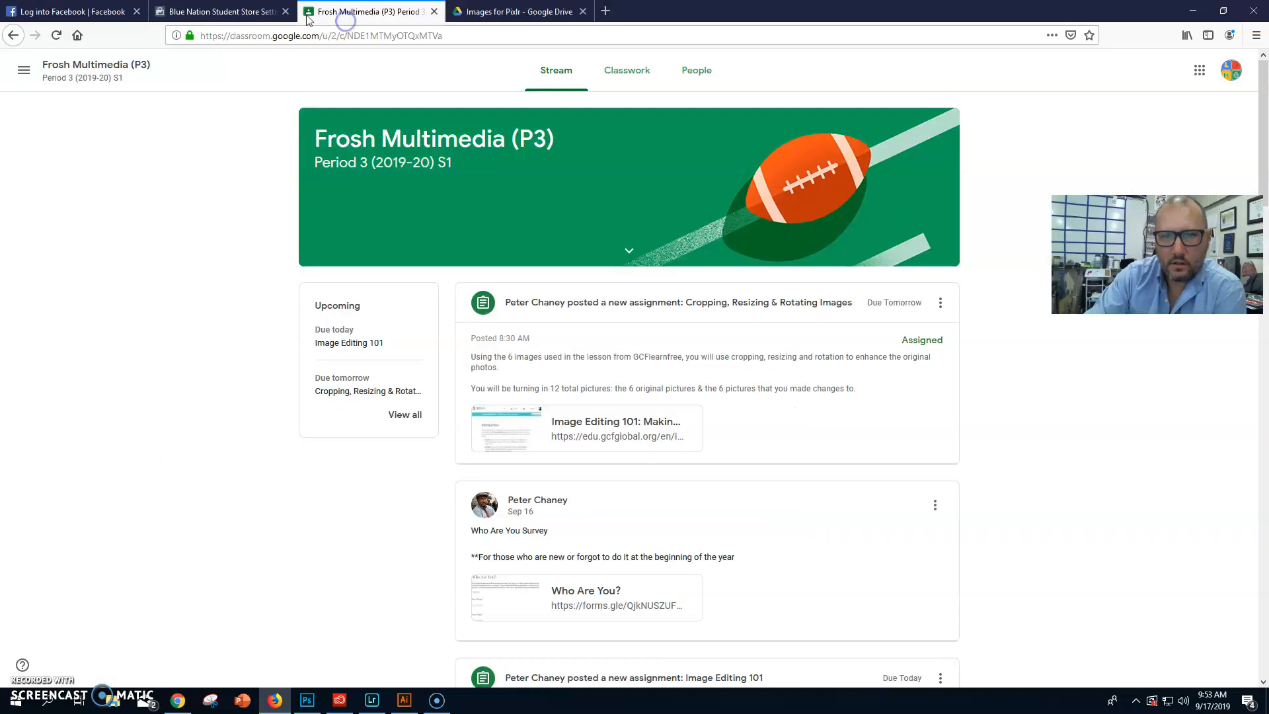
pyautogui.click(635, 78)
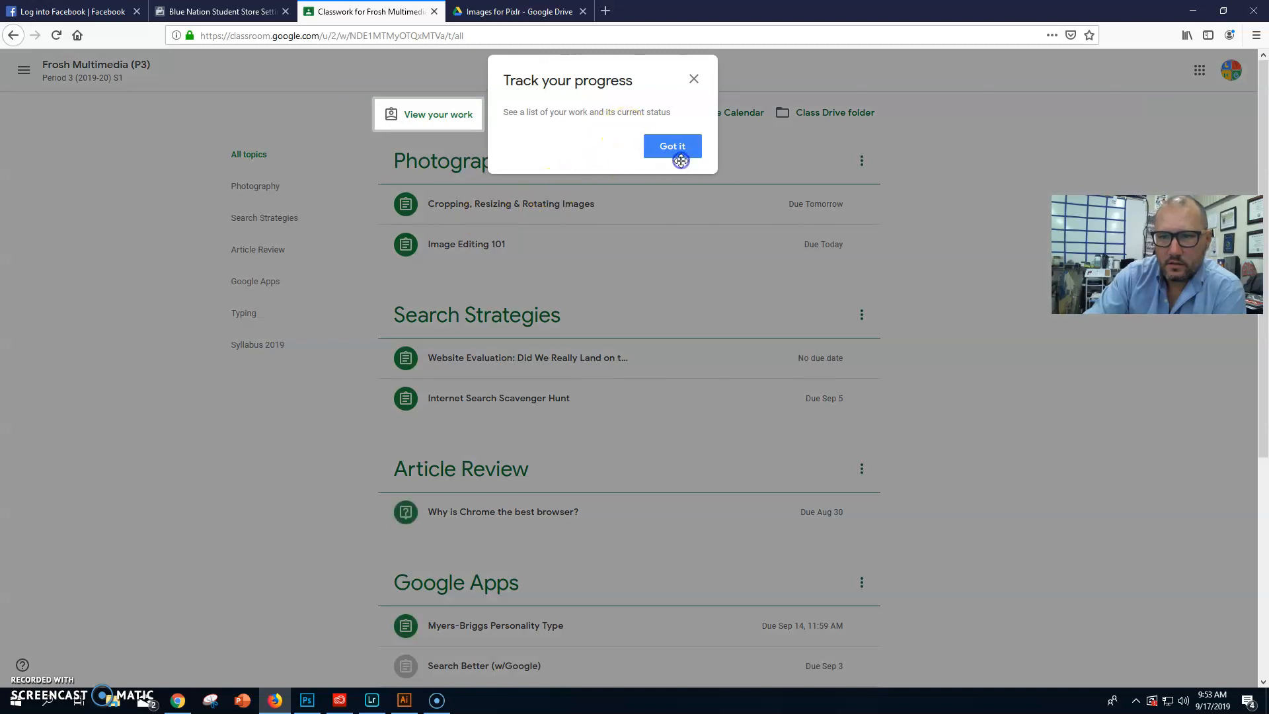
pyautogui.click(680, 161)
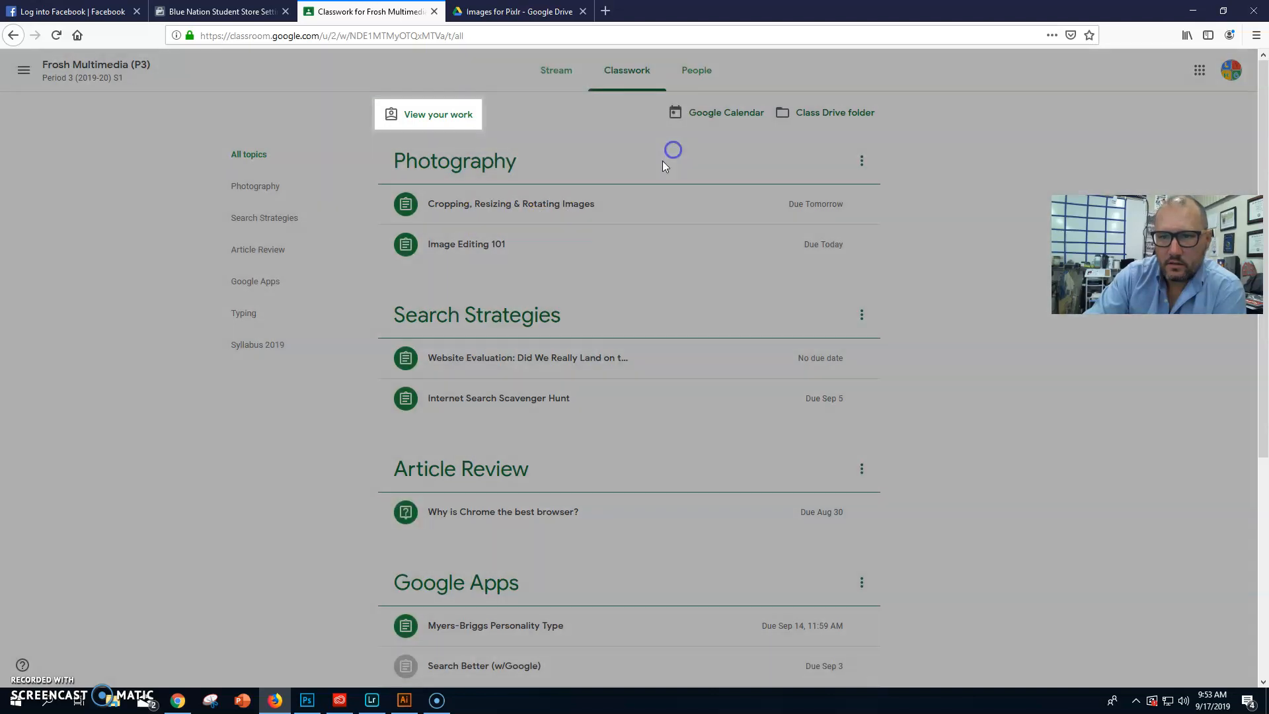
pyautogui.click(526, 205)
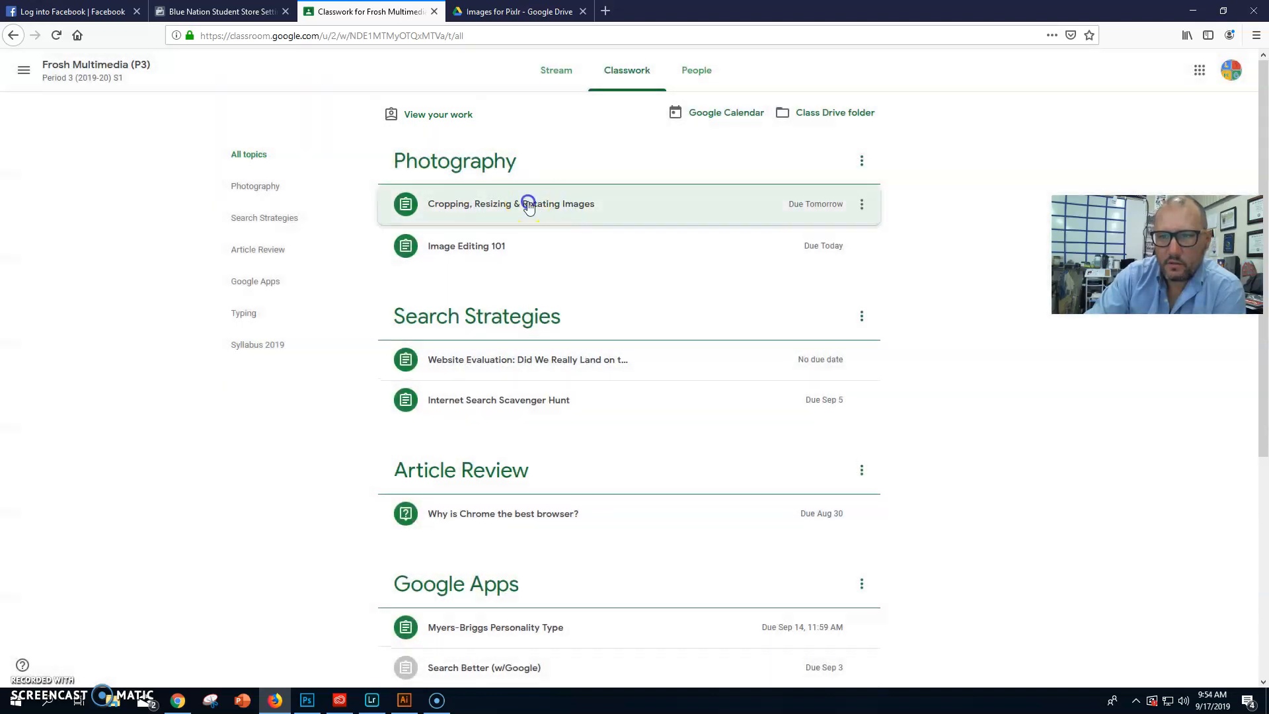
pyautogui.click(444, 404)
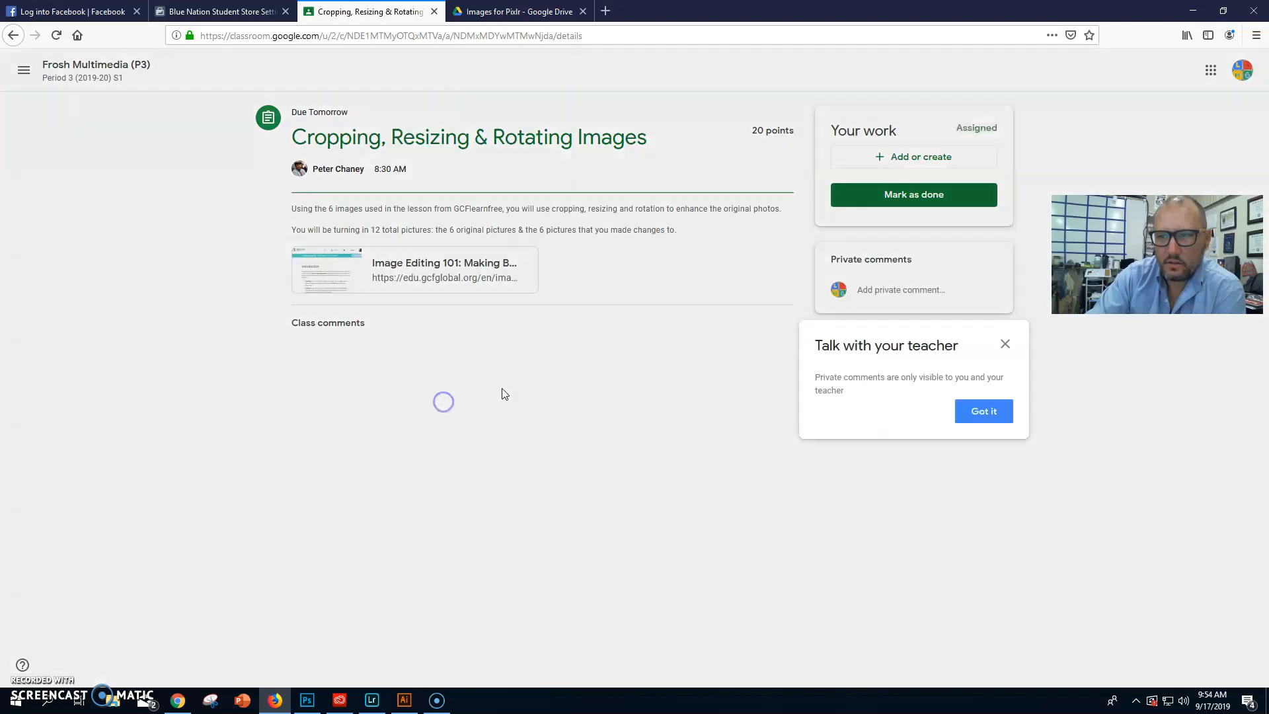
pyautogui.click(981, 411)
# - Attach the copied Images for Pixlr folder link to the assignment as your work
pyautogui.click(891, 157)
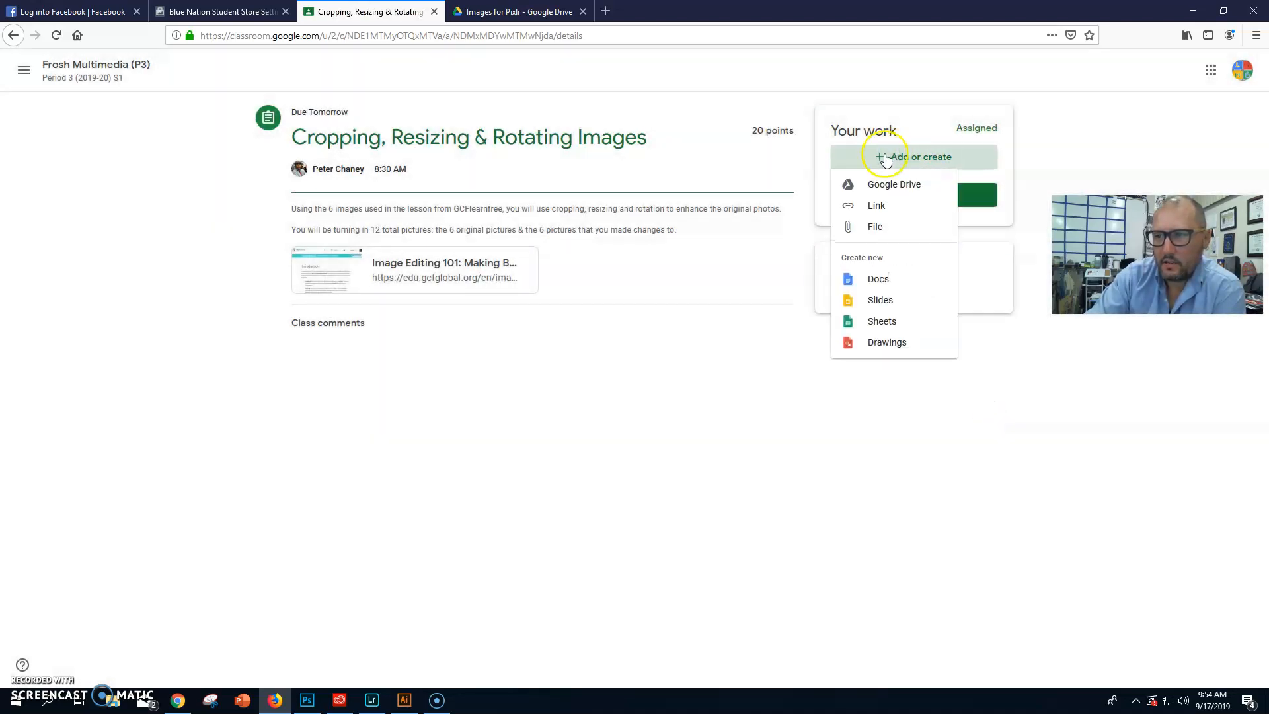
pyautogui.click(873, 206)
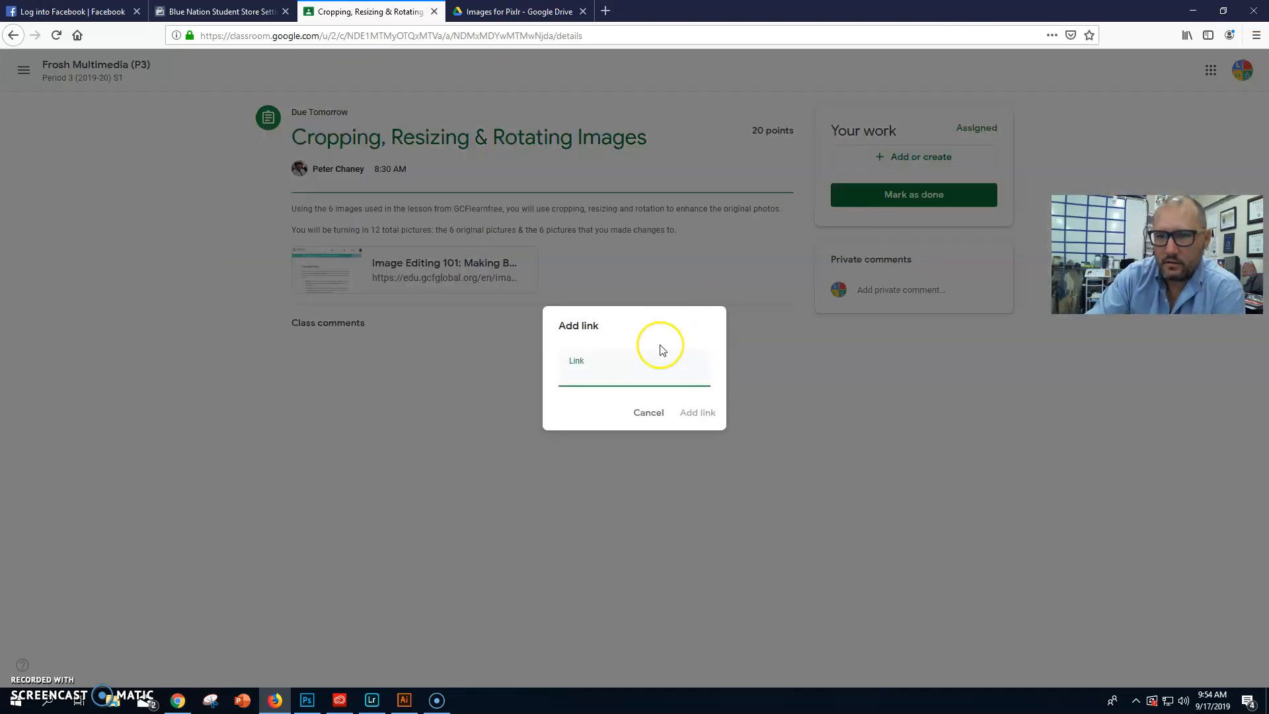
pyautogui.hotkey('ctrl', 'v')
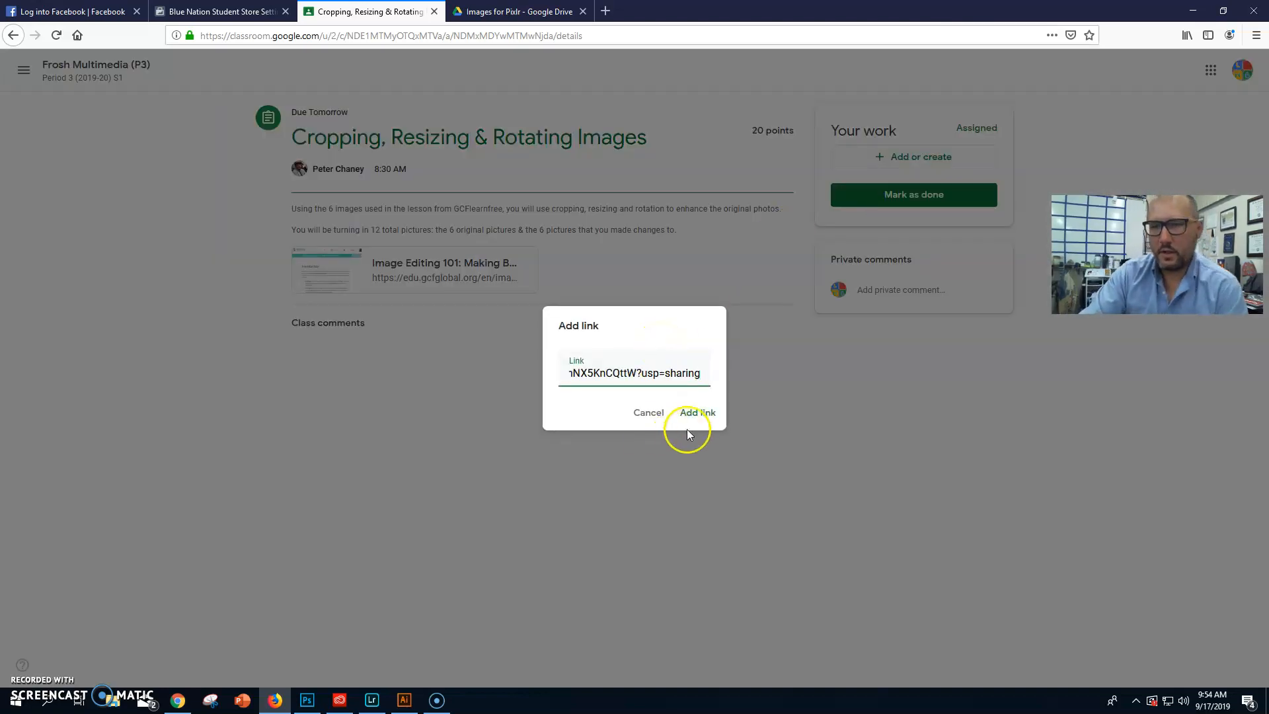
pyautogui.click(699, 412)
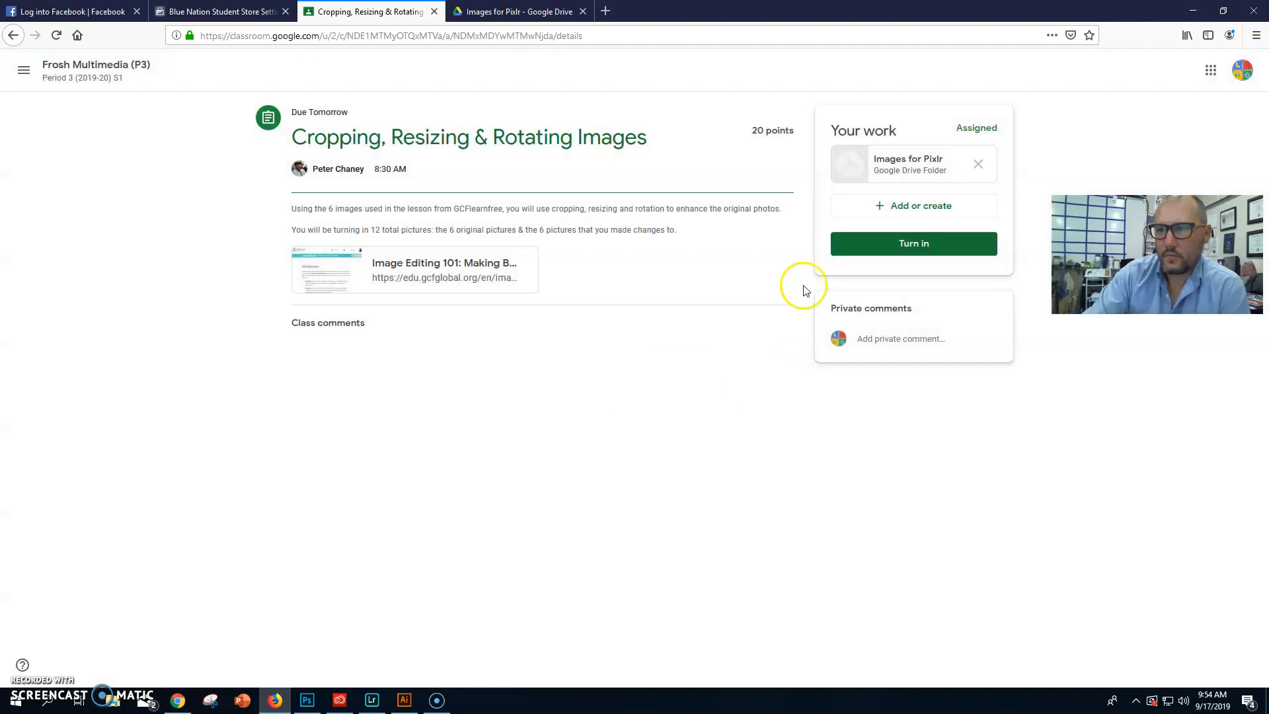
# - Turn in the assignment with the Images for Pixlr attachment and open the submitted folder to check it
pyautogui.click(907, 245)
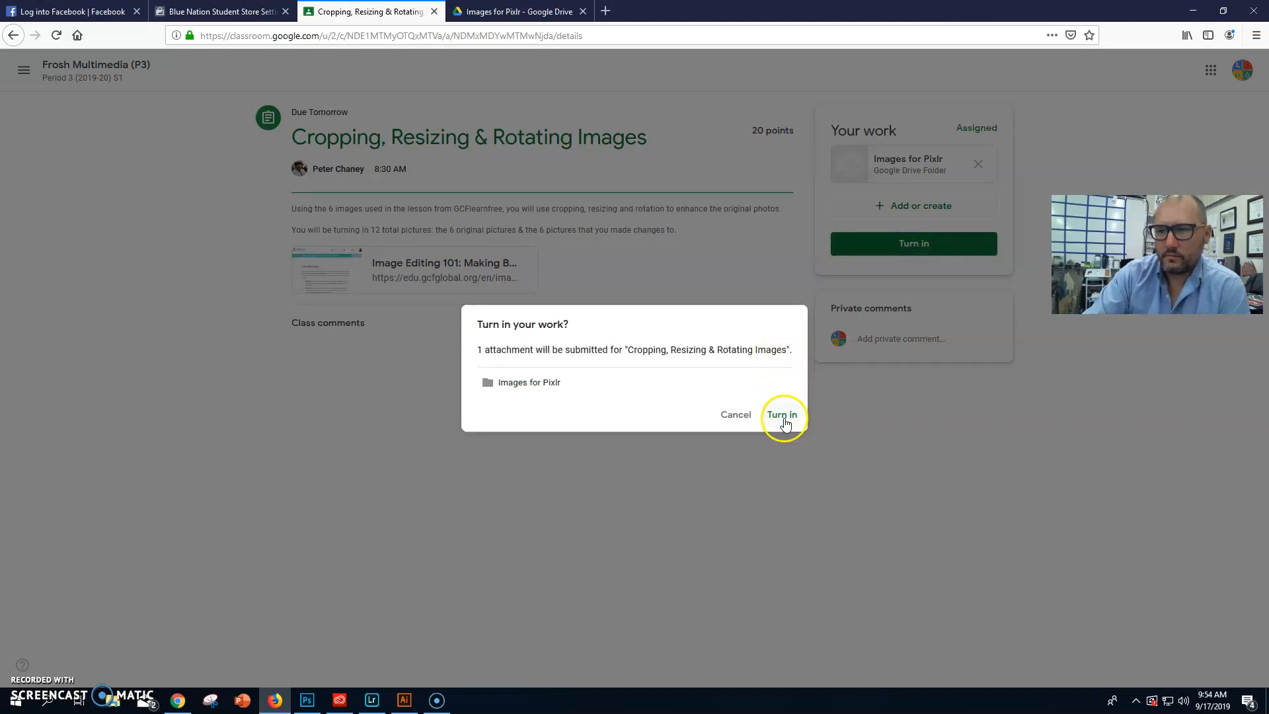
pyautogui.click(785, 416)
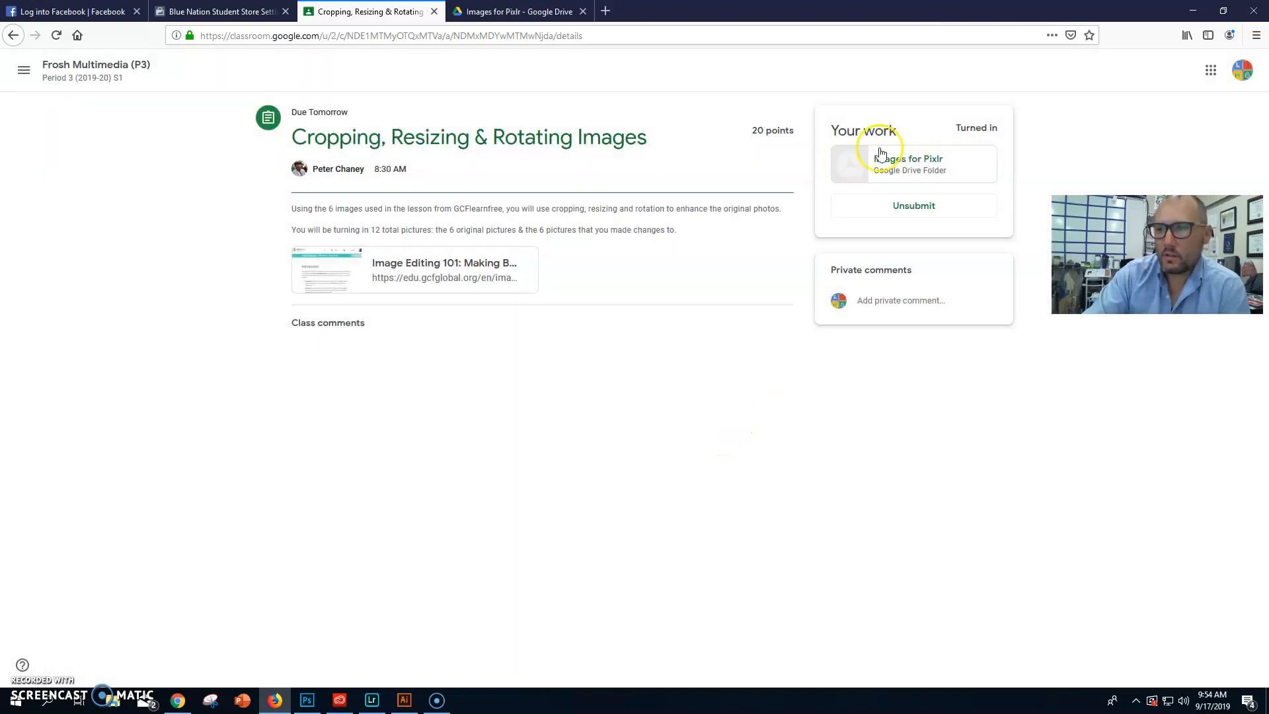
pyautogui.click(907, 161)
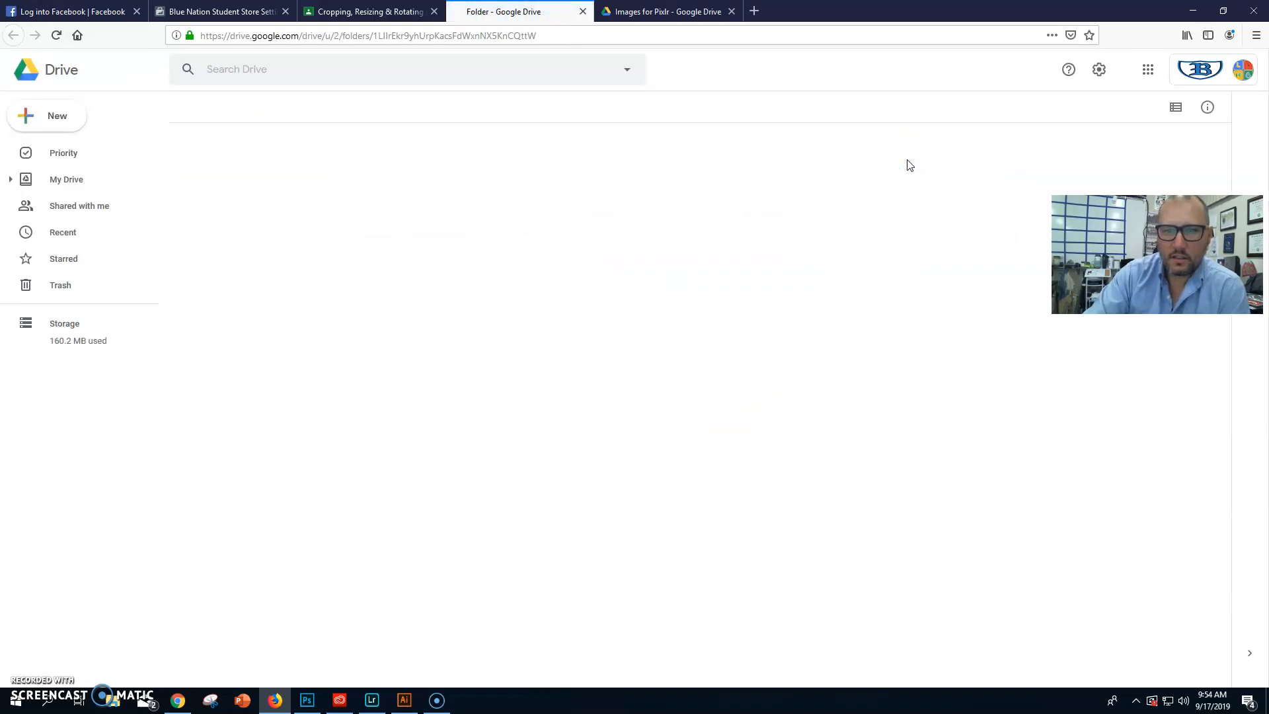